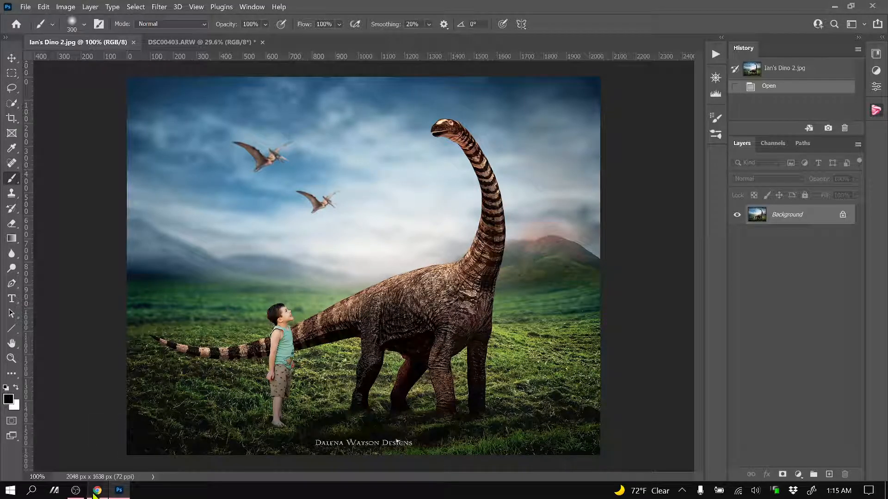
Switch to Chrome and search the Squijoo site for "dinosaur".
click(96, 492)
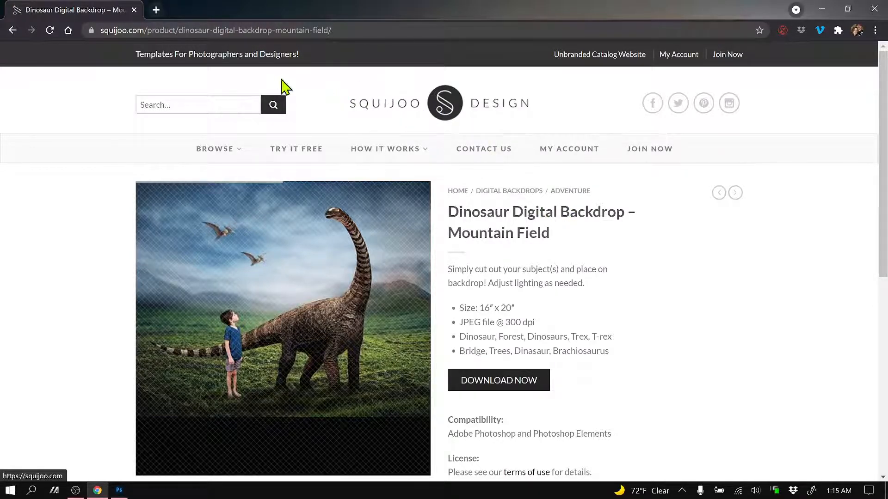
click(180, 105)
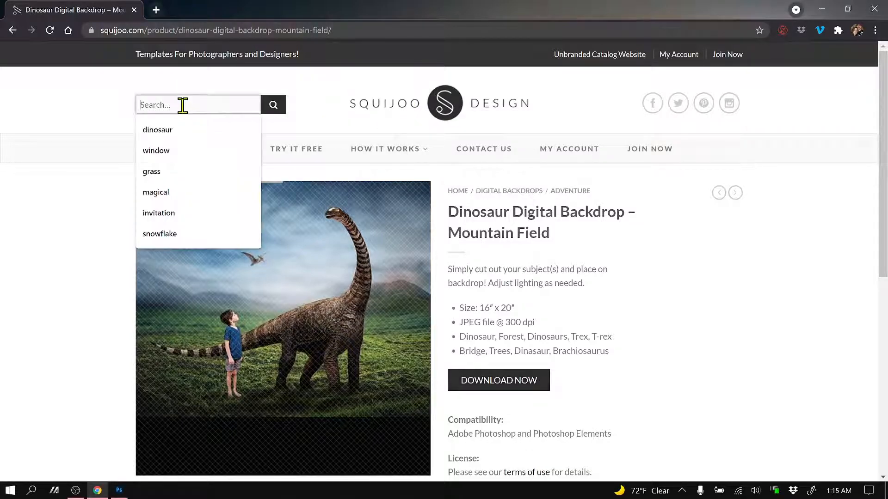
click(170, 131)
click(272, 107)
Open the "Dinosaur Digital Backdrop – Mountain Field" product and download its zip file to the Desktop.
mouse_move(369, 313)
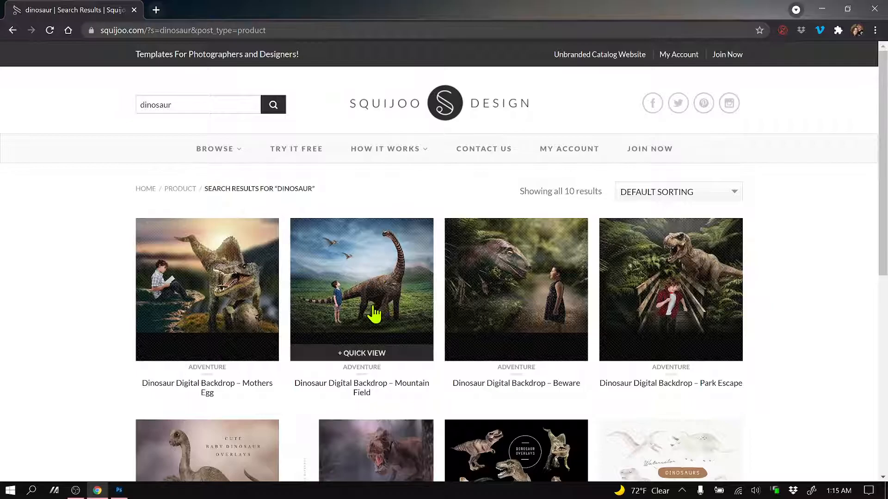
click(366, 254)
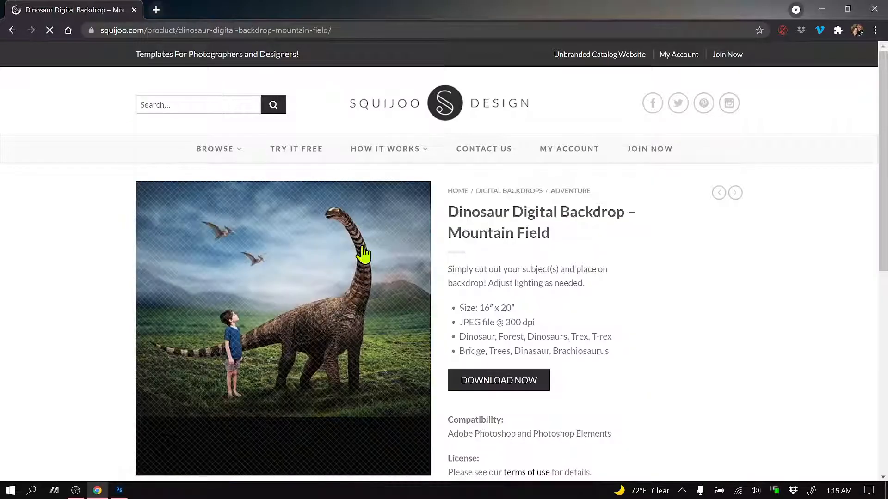
click(504, 383)
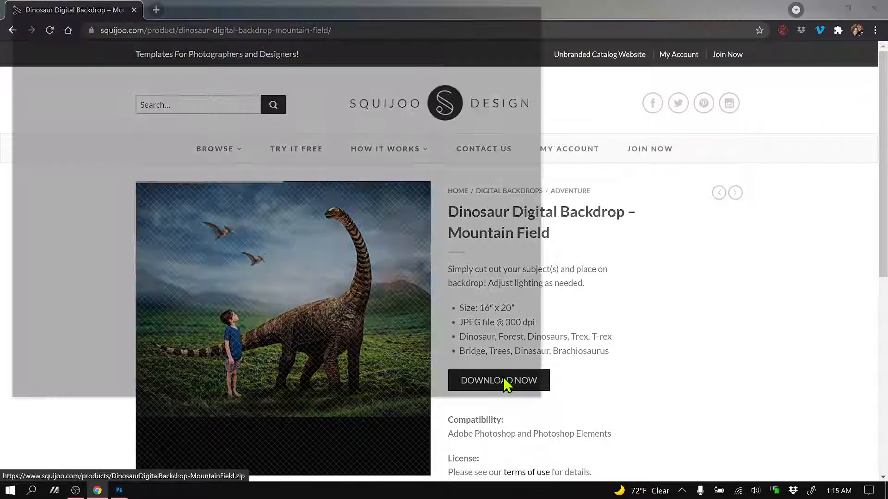
click(456, 389)
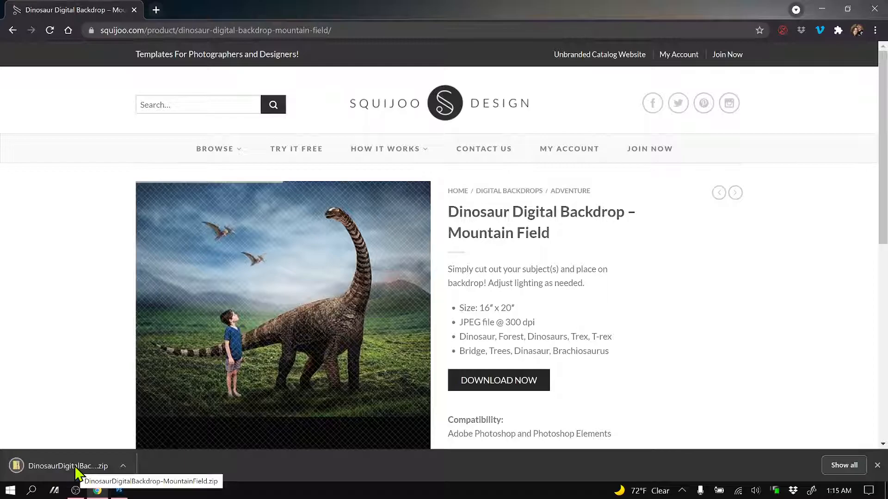
Show the downloaded zip in its folder, extract it to DinosaurDigitalBackdrop-MountainField on the Desktop, and delete the zip.
right_click(50, 466)
click(88, 432)
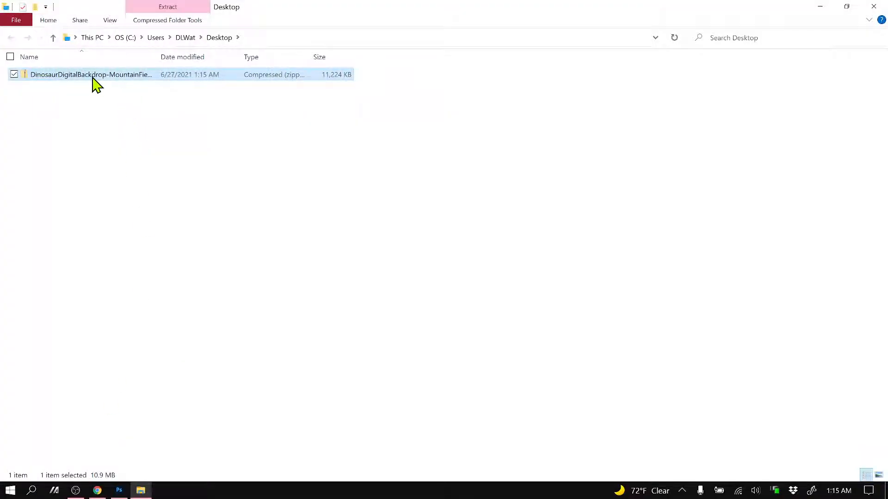
right_click(88, 78)
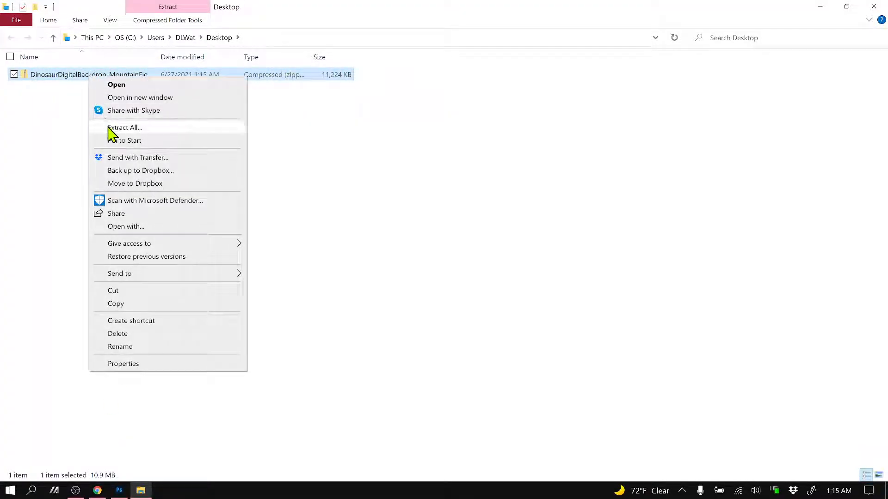
click(121, 128)
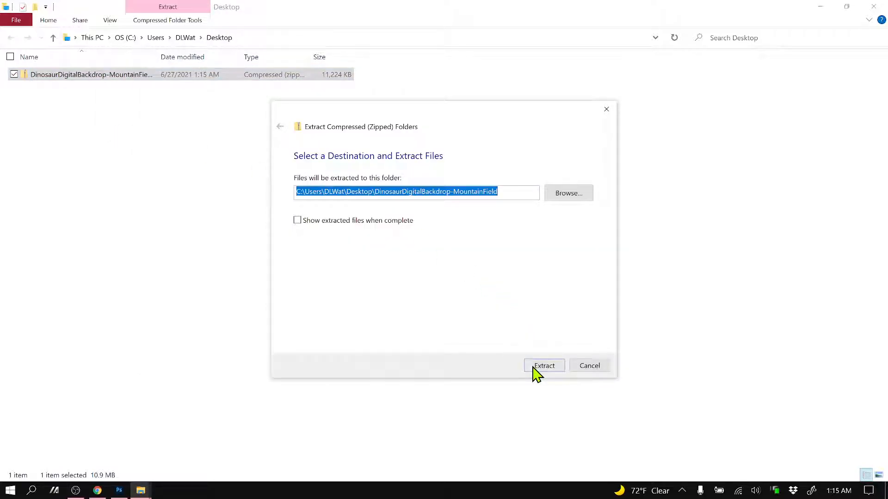
click(534, 369)
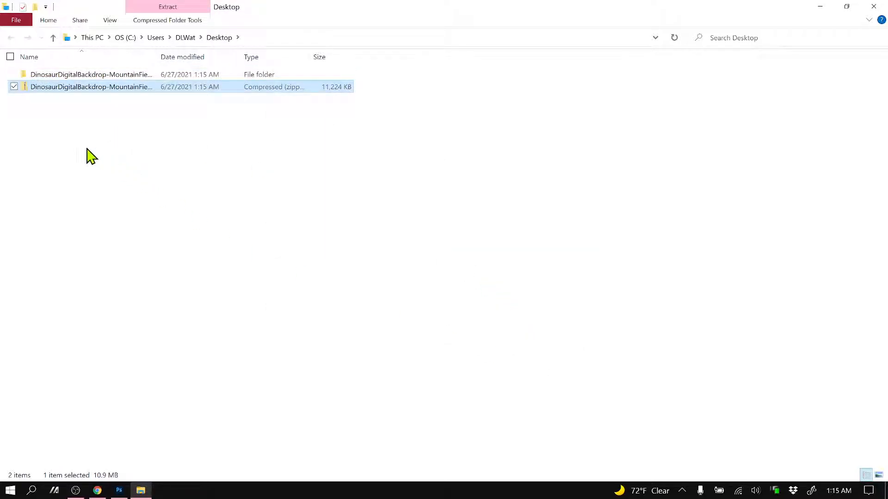
right_click(57, 89)
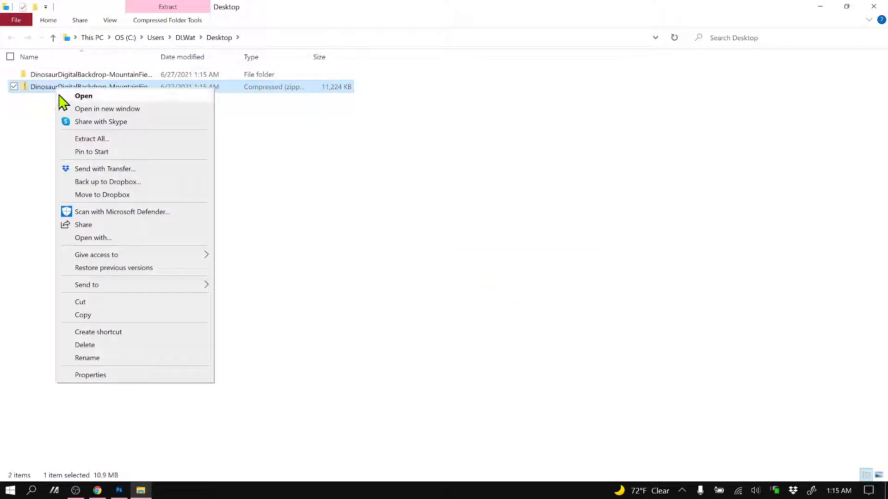
click(84, 346)
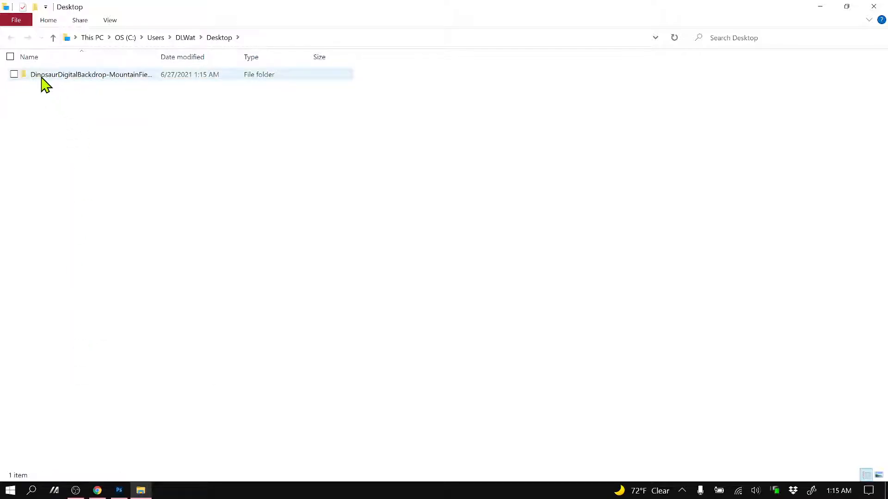
Open the backdrop JPG from the extracted DinosaurDigitalBackdrop-MountainField folder in Adobe Photoshop 2021.
double_click(42, 82)
click(46, 75)
double_click(46, 75)
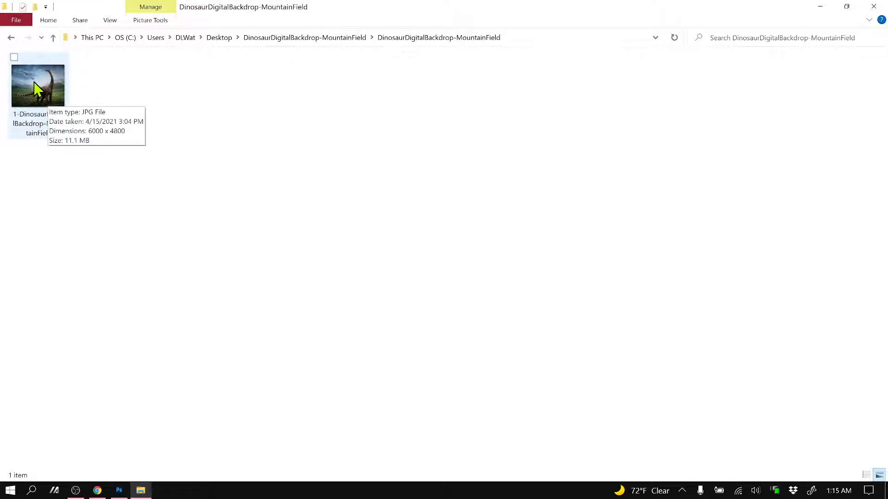
click(36, 84)
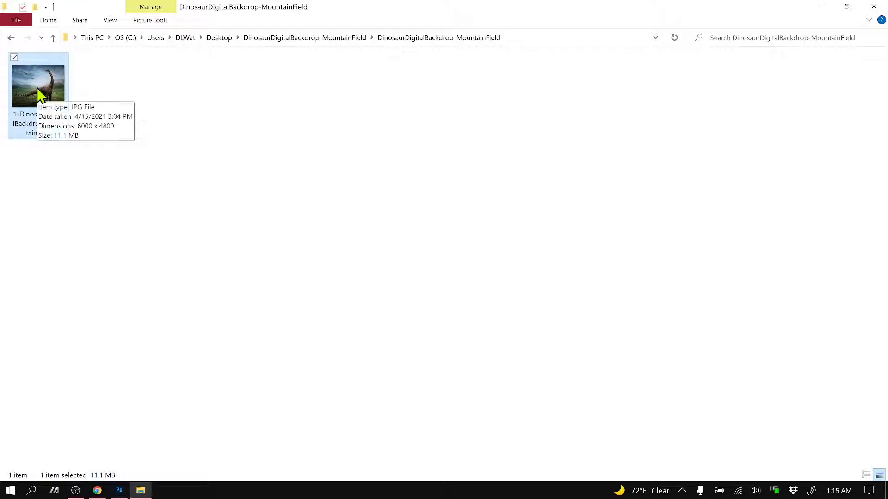
right_click(42, 81)
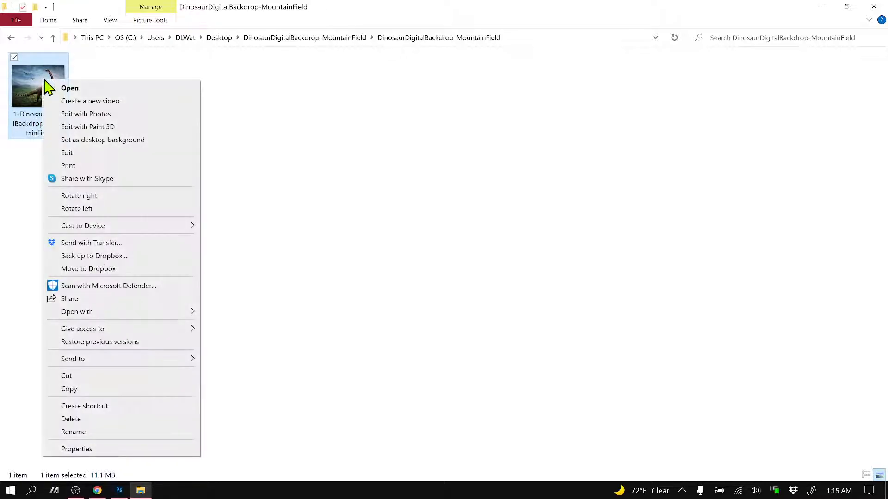
mouse_move(144, 312)
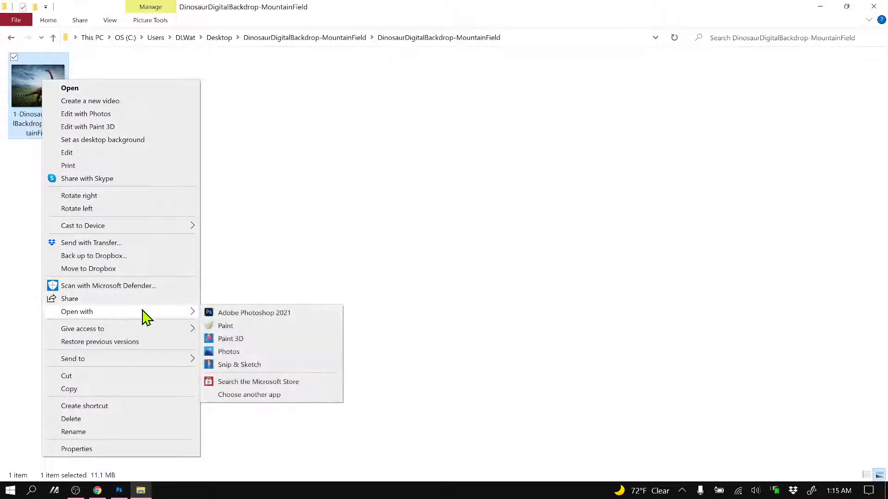
click(259, 313)
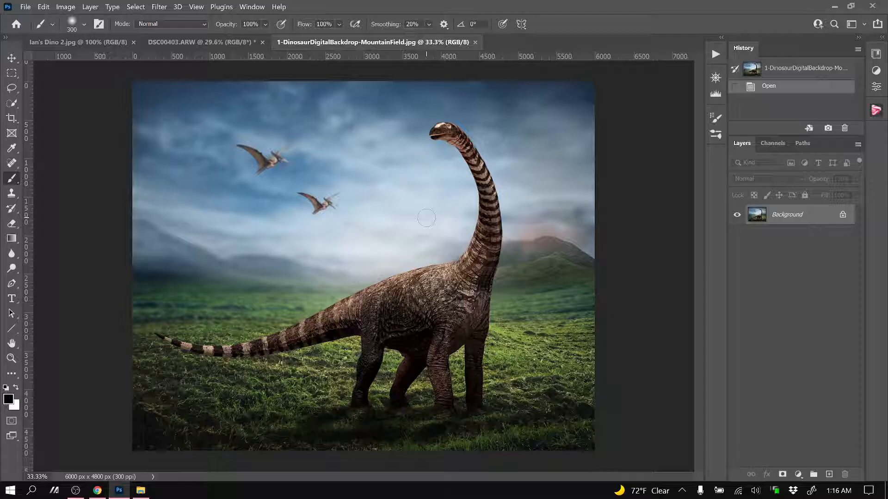
Compare the boy's photo DSC00403.ARW with the dinosaur backdrop, checking lighting, pose and camera angle.
click(189, 44)
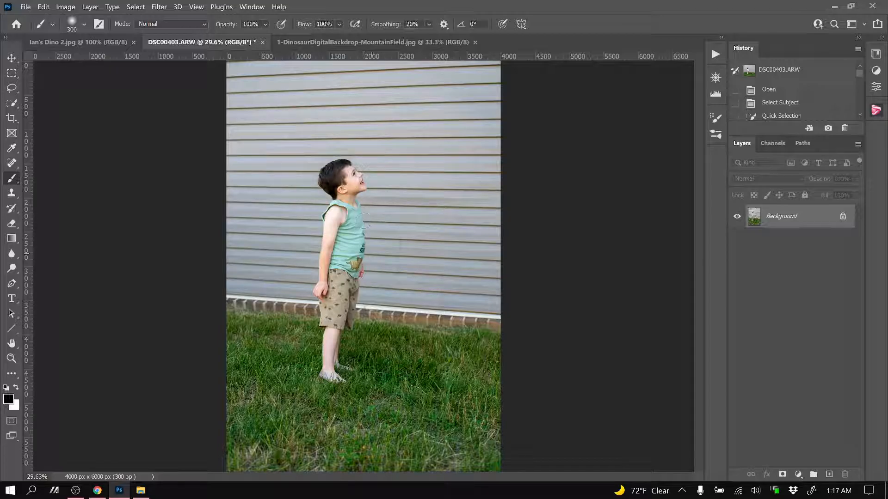
click(341, 43)
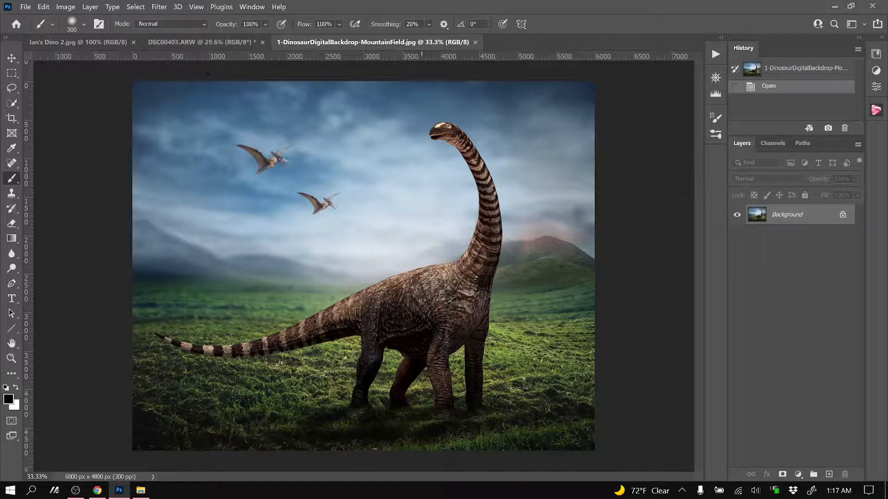
click(211, 43)
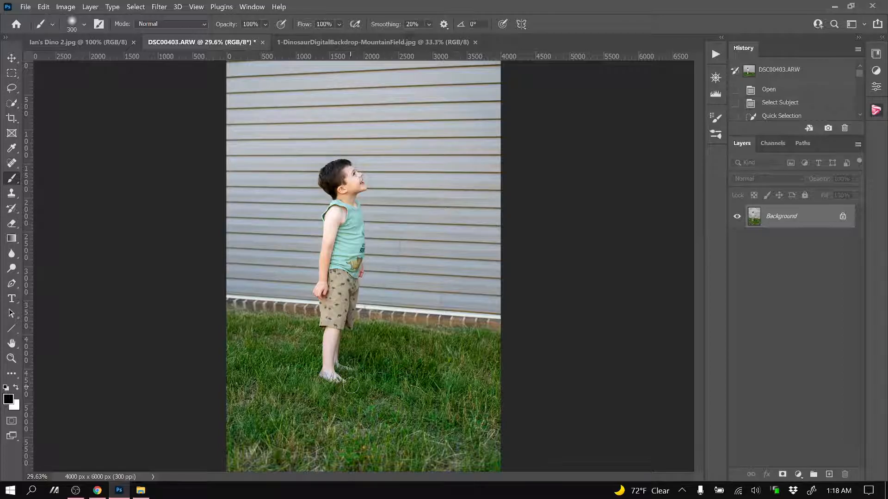
click(329, 42)
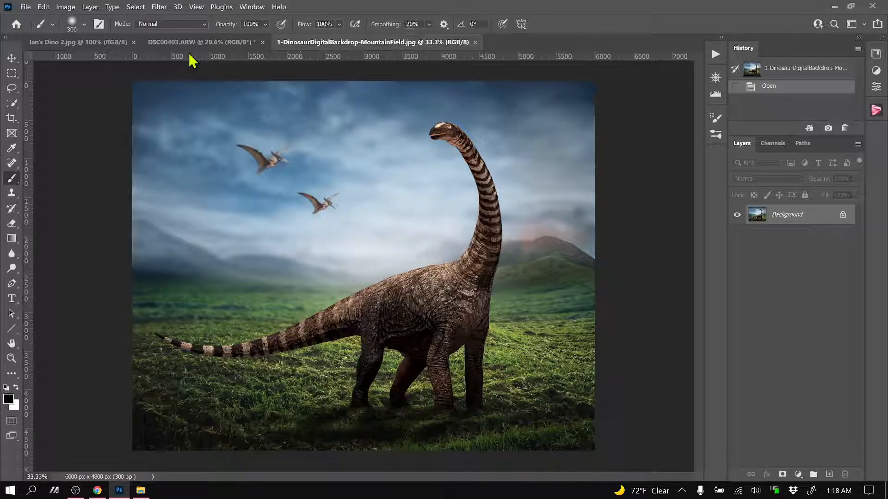
click(199, 42)
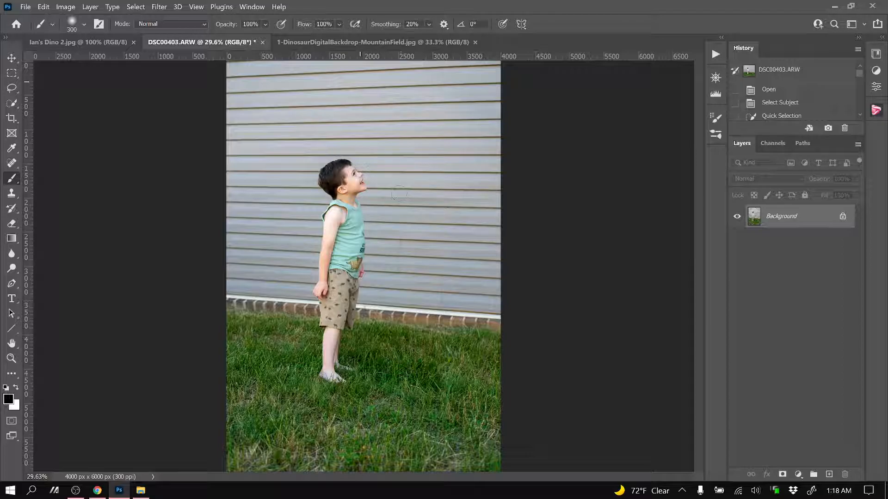
click(346, 43)
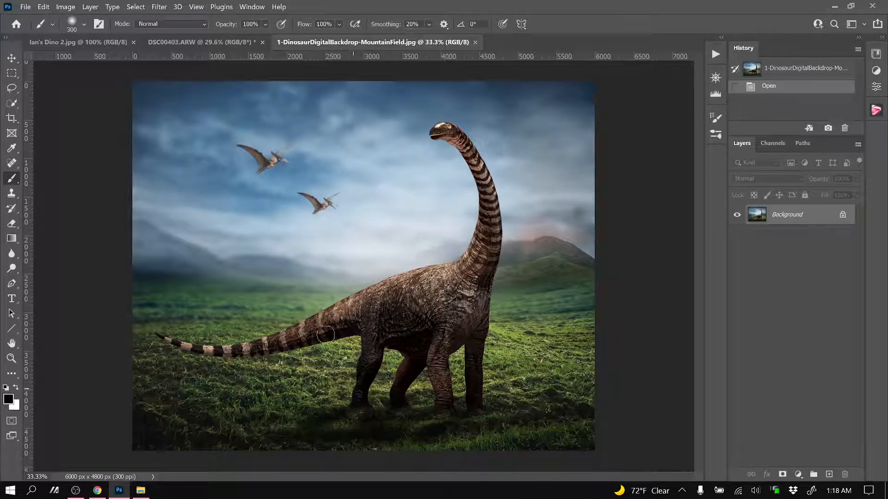
click(204, 41)
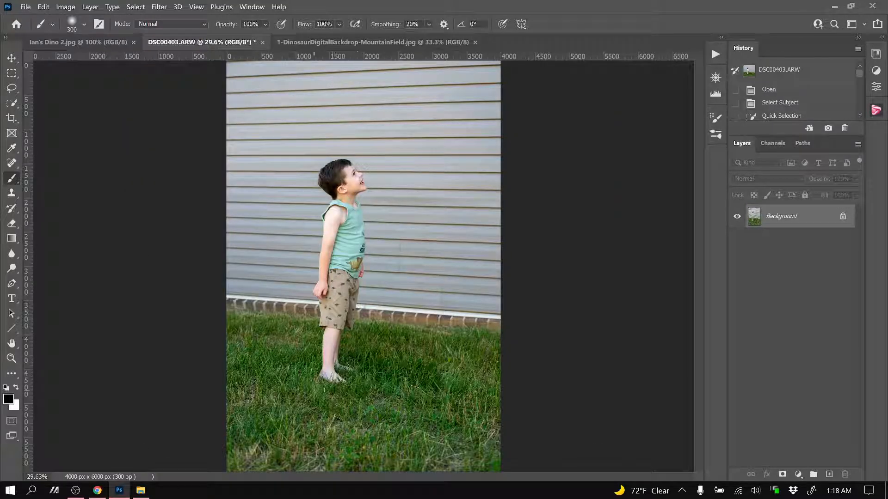
click(341, 42)
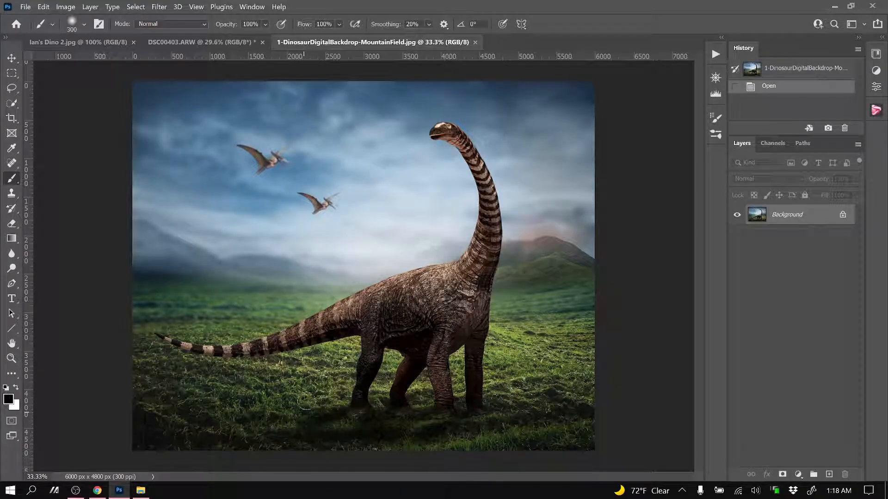
click(191, 43)
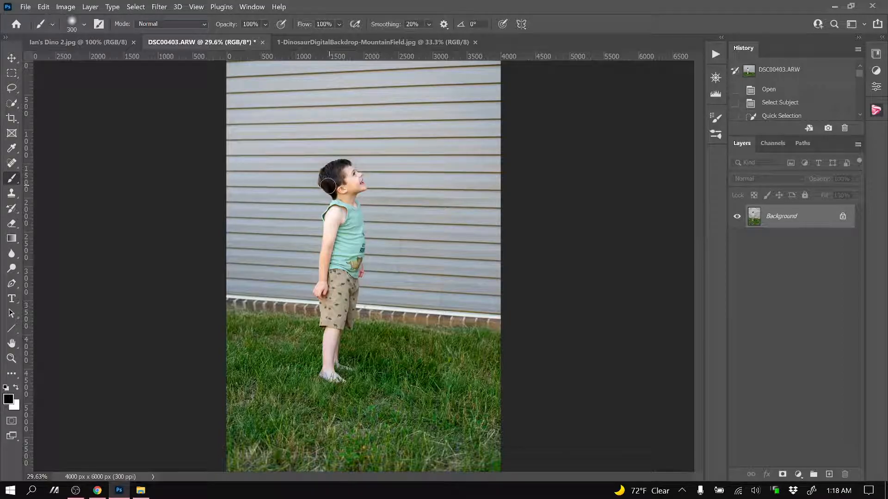
Examine the boy in DSC00403.ARW up close from head to feet, including hair, clothing edges and feet in the grass.
scroll(296, 201, up, 3)
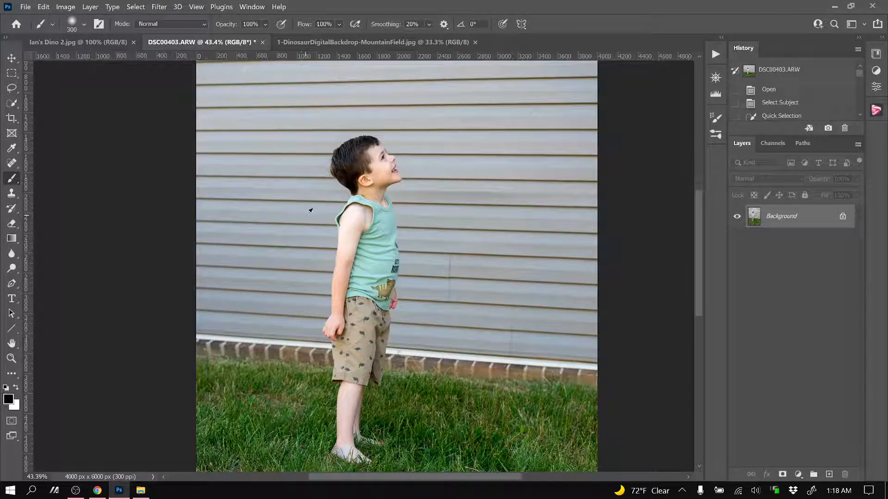
scroll(309, 212, down, 1)
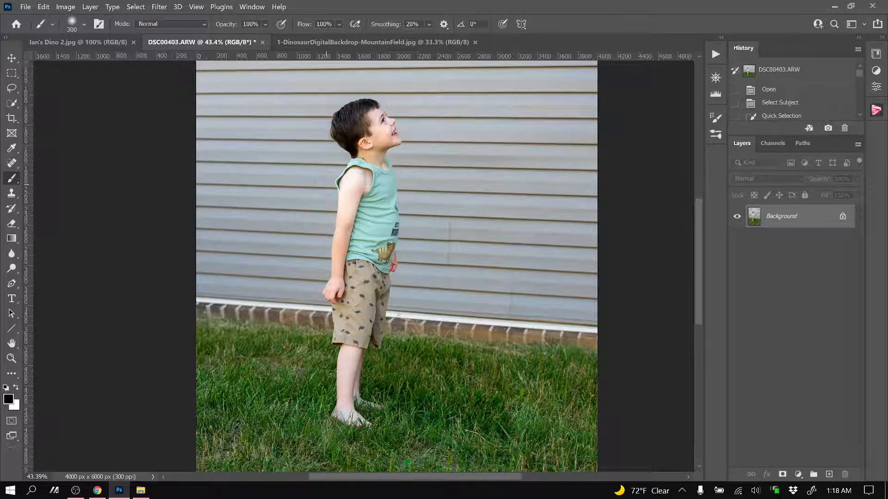
scroll(319, 199, up, 1)
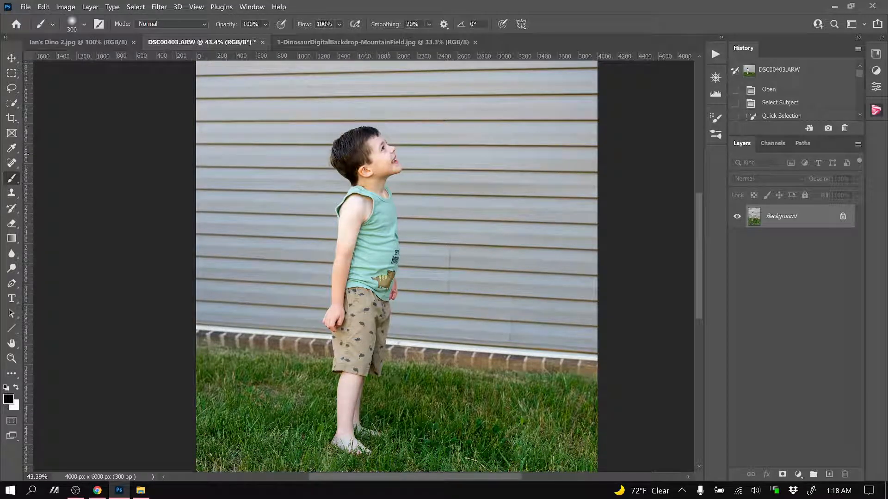
scroll(346, 147, up, 8)
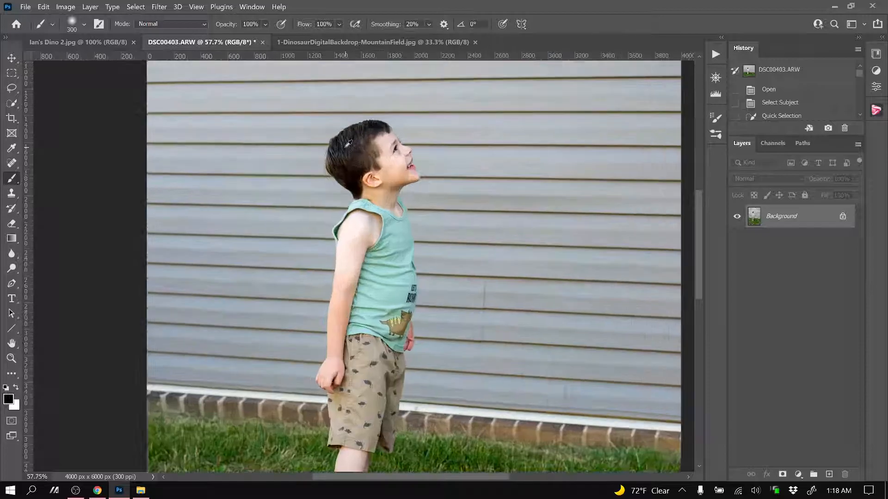
scroll(477, 182, up, 2)
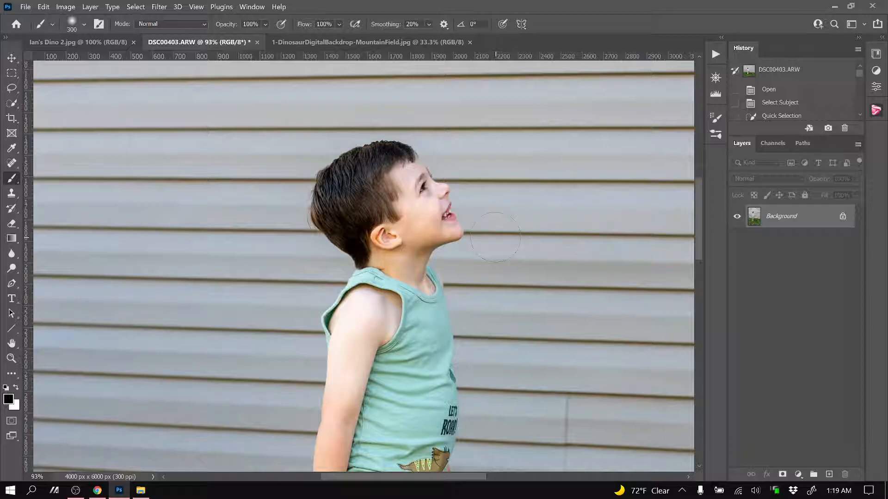
scroll(495, 237, down, 5)
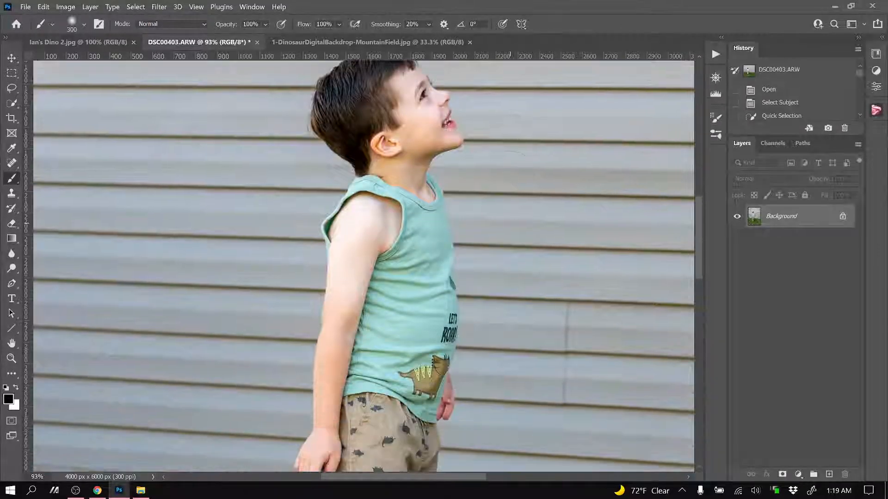
scroll(490, 241, down, 4)
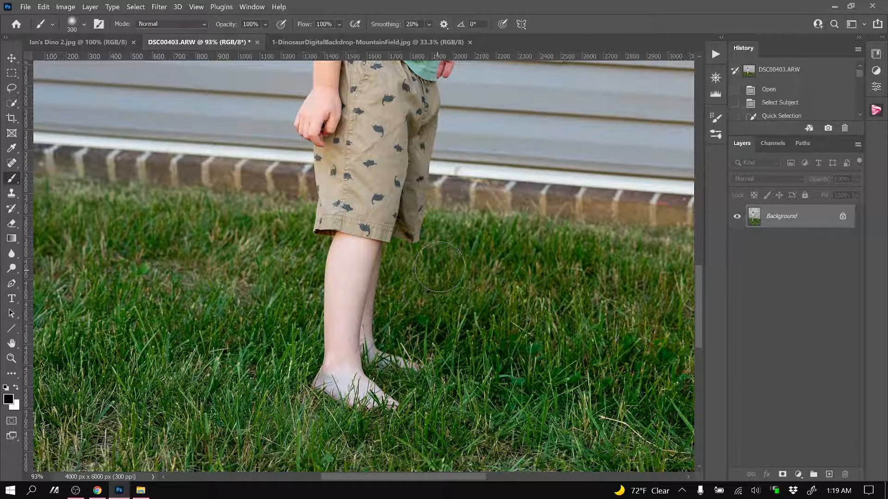
scroll(536, 232, up, 3)
scroll(363, 266, up, 6)
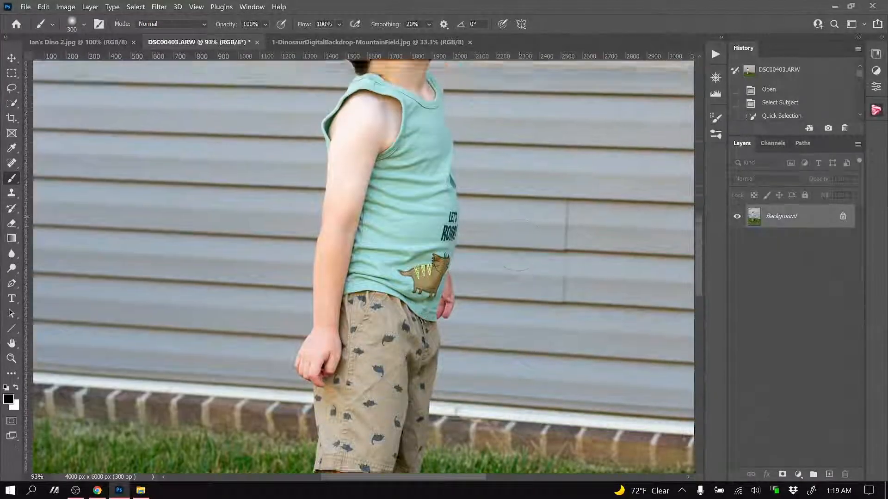
scroll(518, 213, up, 2)
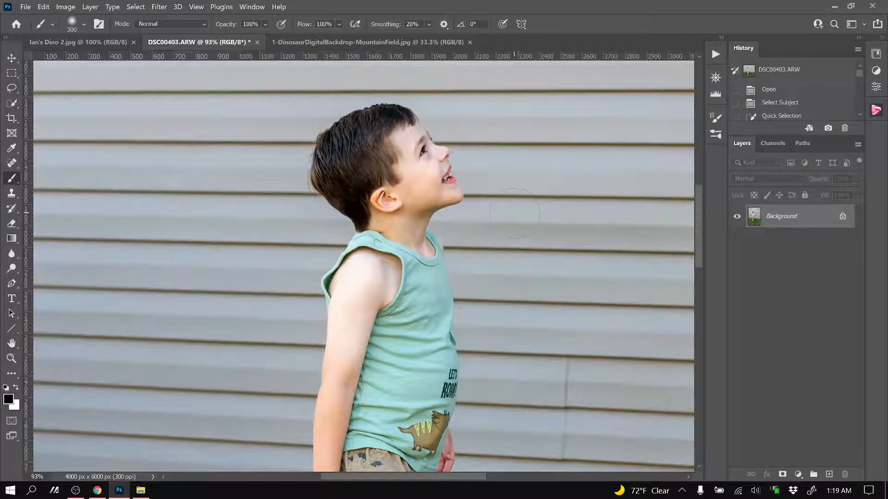
Select the whole boy in DSC00403.ARW with Select Subject.
scroll(515, 213, up, 1)
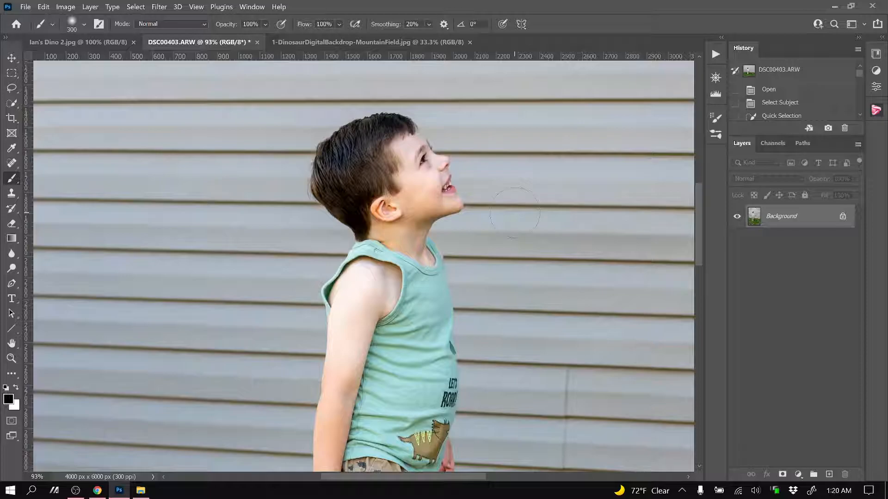
scroll(515, 214, up, 3)
scroll(463, 215, down, 4)
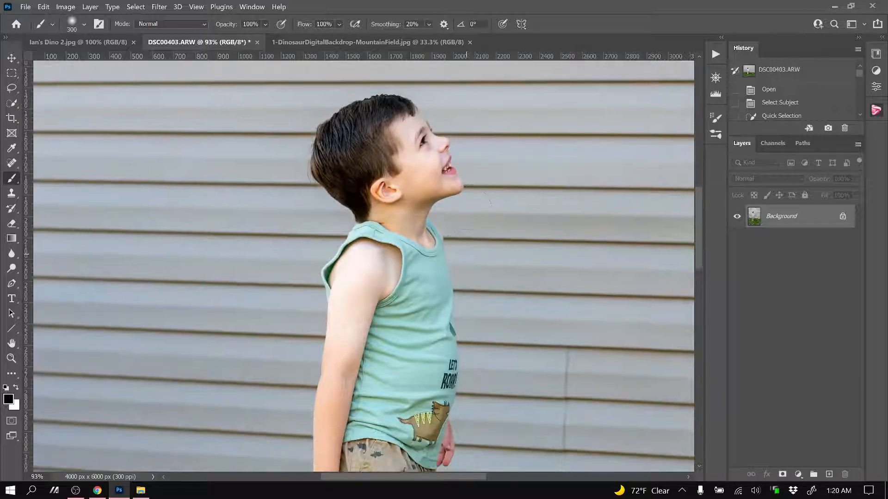
scroll(401, 211, down, 5)
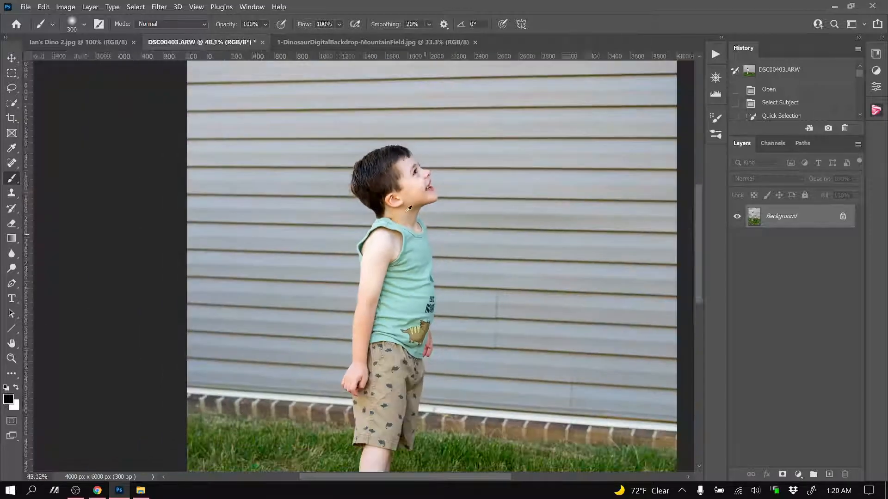
scroll(398, 287, up, 3)
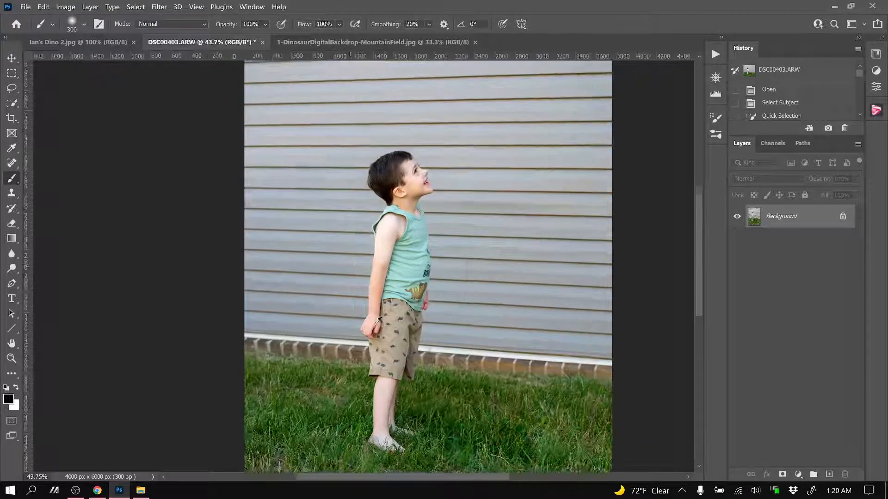
scroll(411, 215, down, 2)
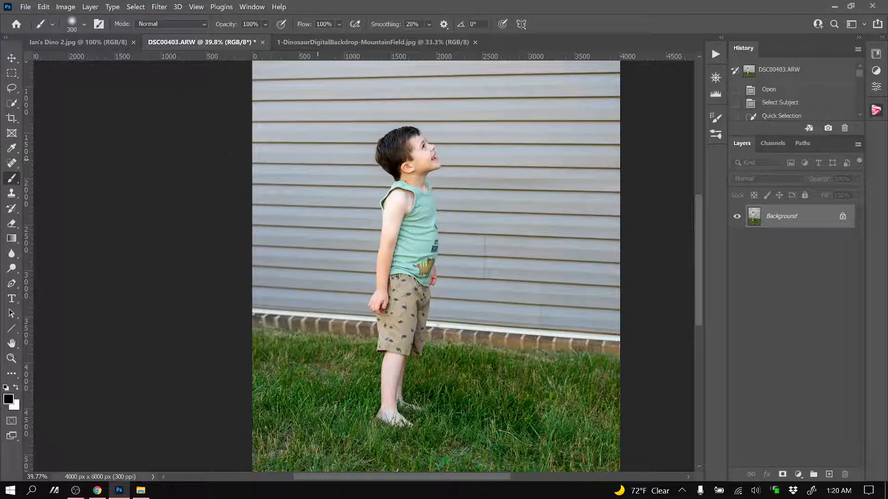
click(12, 108)
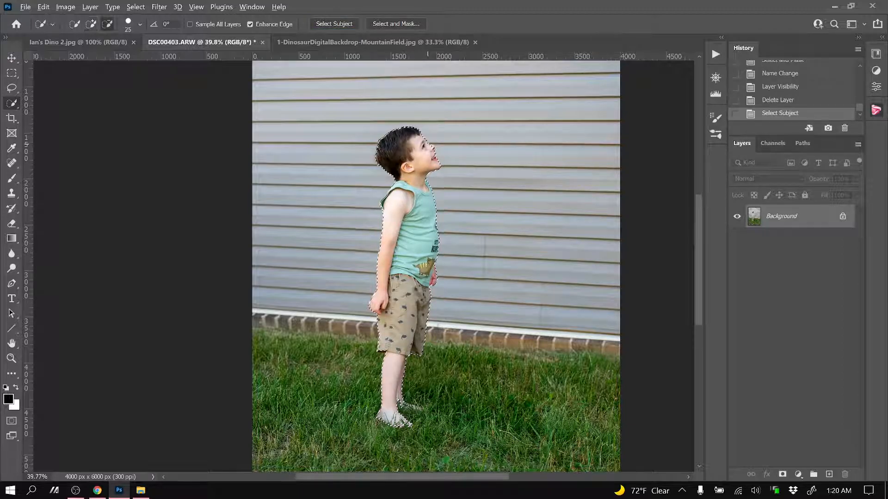
Add the missing part of the boy's nose to the selection with the Quick Selection tool.
scroll(417, 148, up, 2)
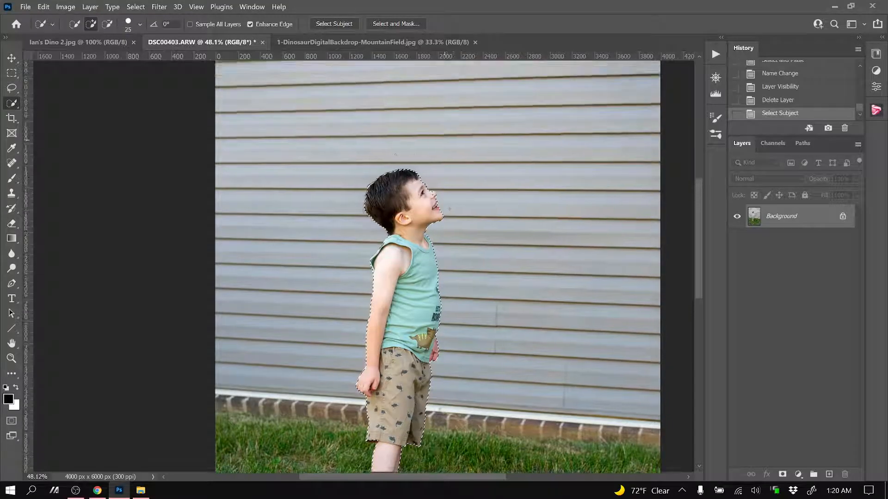
scroll(451, 144, up, 5)
scroll(435, 194, up, 1)
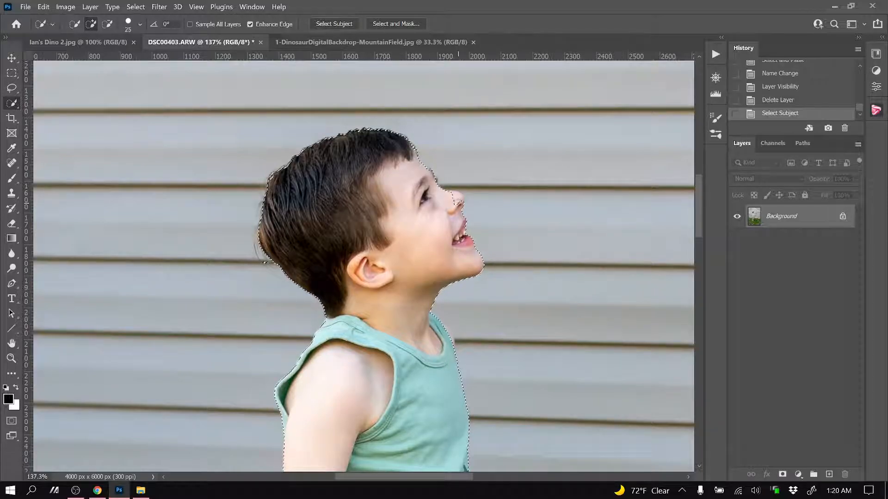
scroll(474, 213, up, 1)
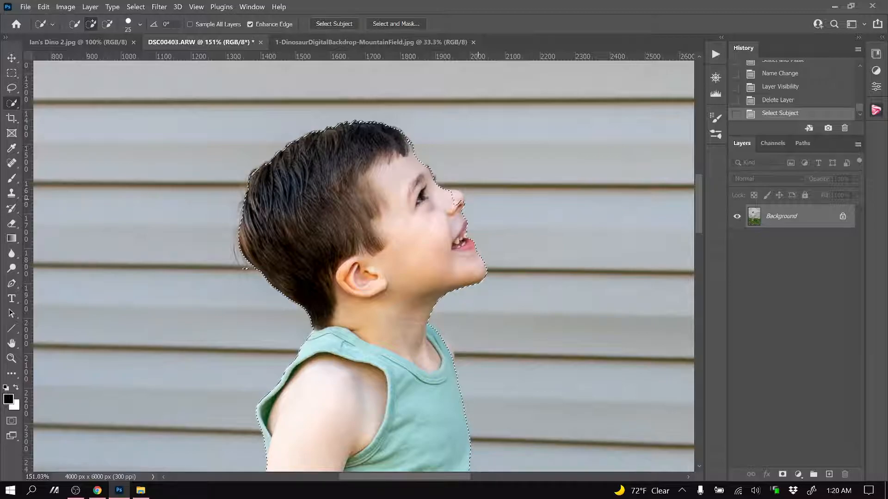
click(456, 197)
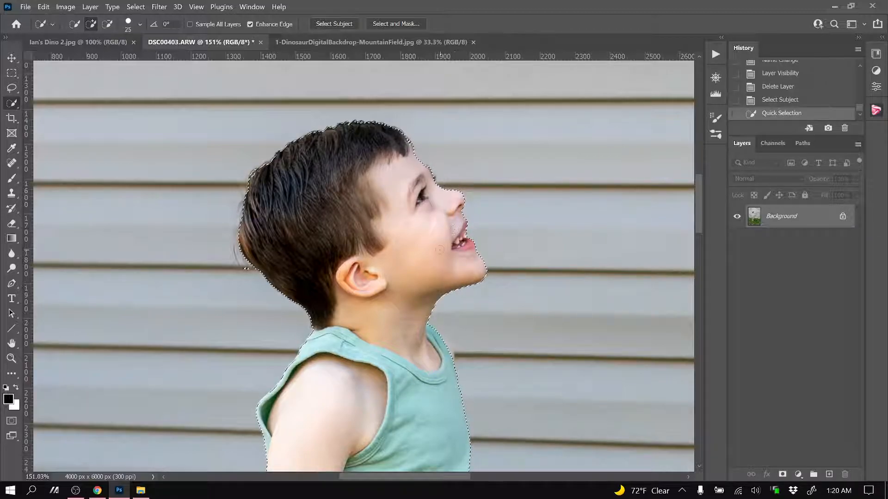
Refine the selection along the front of the tank top's neckline with the Quick Selection tool.
scroll(362, 265, down, 5)
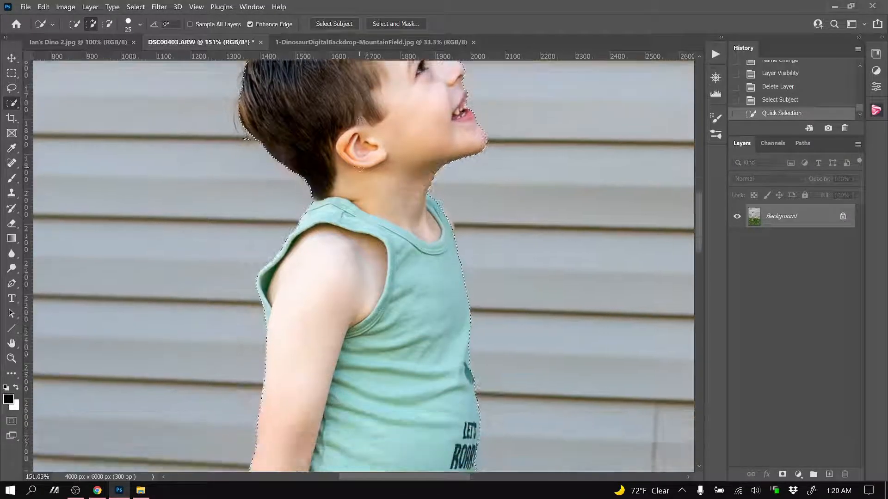
scroll(430, 187, up, 2)
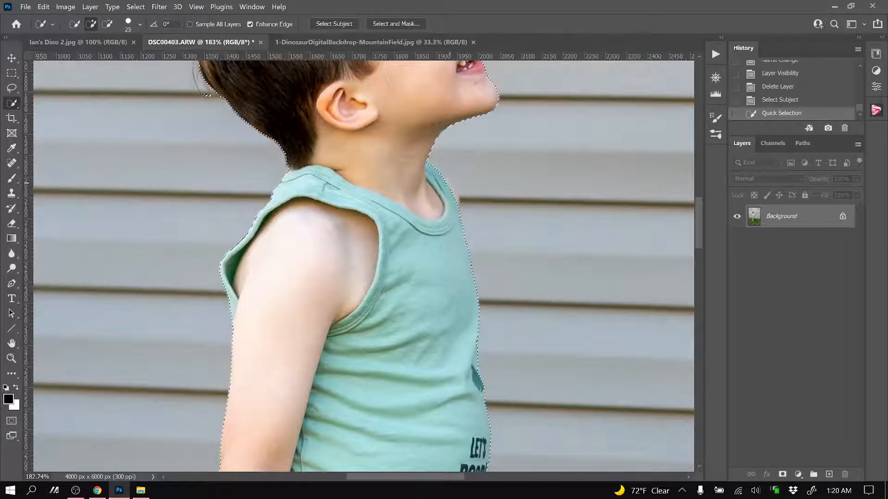
drag(455, 200, 452, 227)
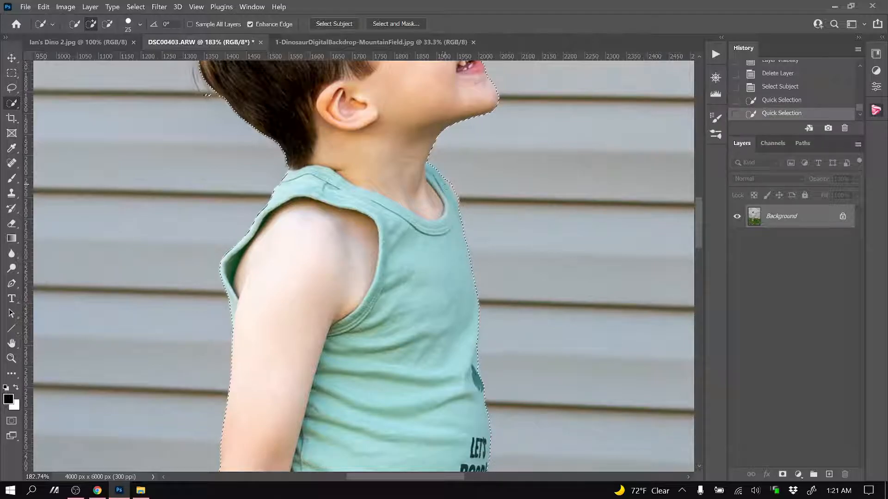
click(437, 225)
Refine the selection along the lower hems of the boy's shorts, including the shaded opening behind the leg.
scroll(397, 212, down, 5)
scroll(358, 202, down, 4)
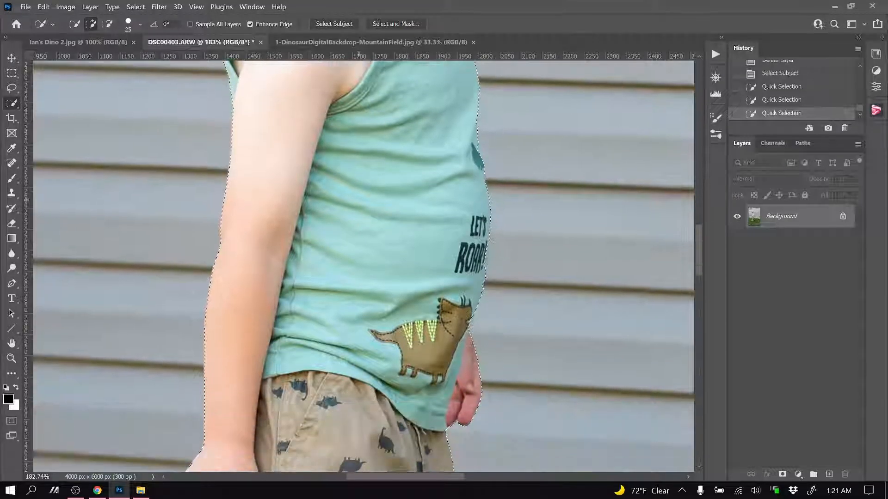
scroll(360, 198, down, 4)
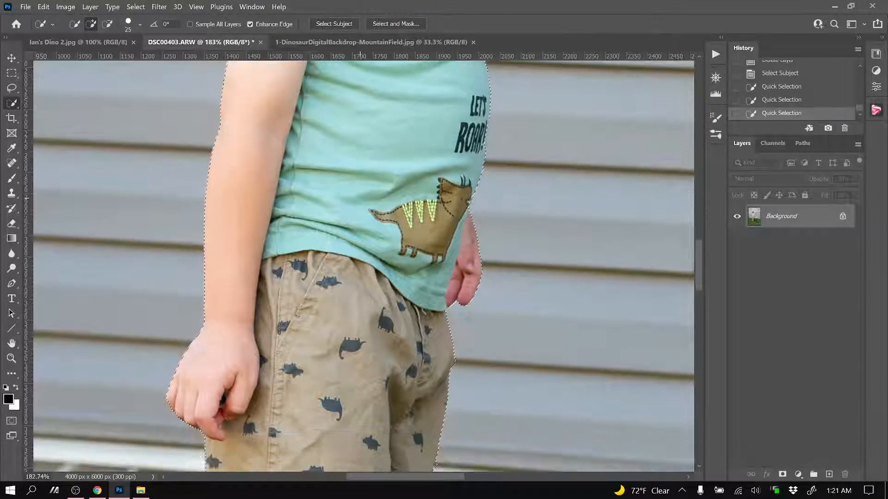
scroll(359, 208, down, 4)
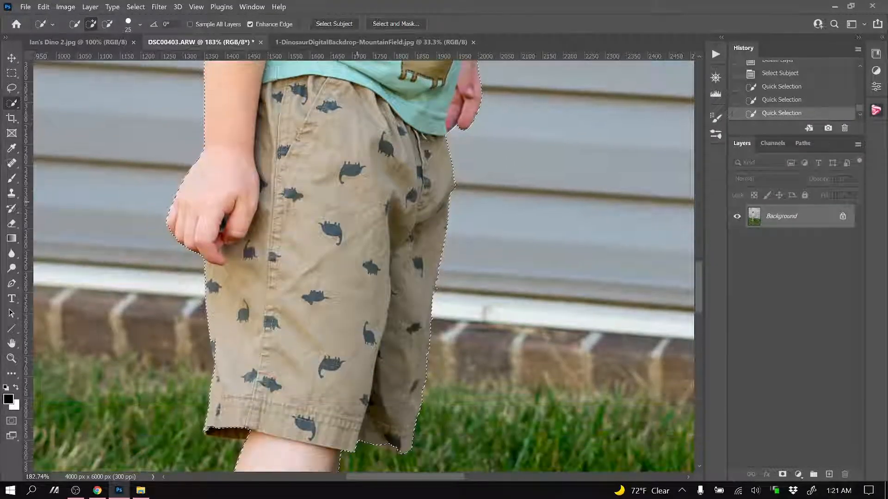
scroll(338, 209, down, 2)
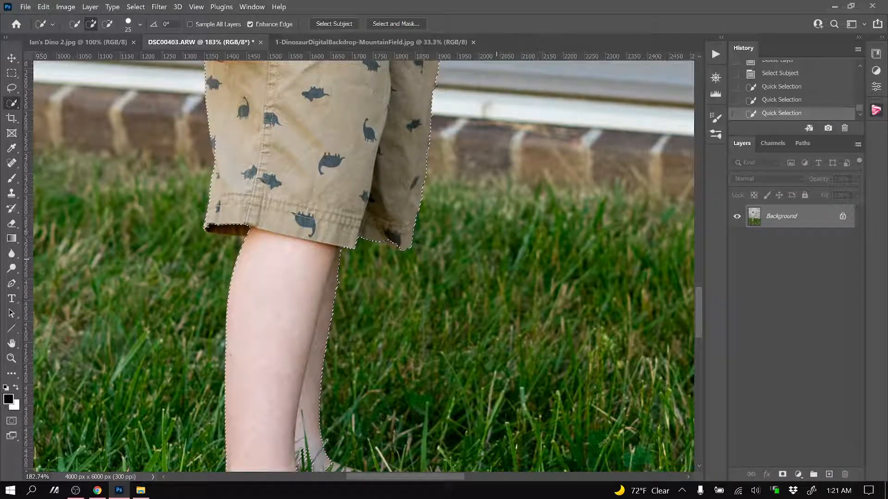
click(384, 251)
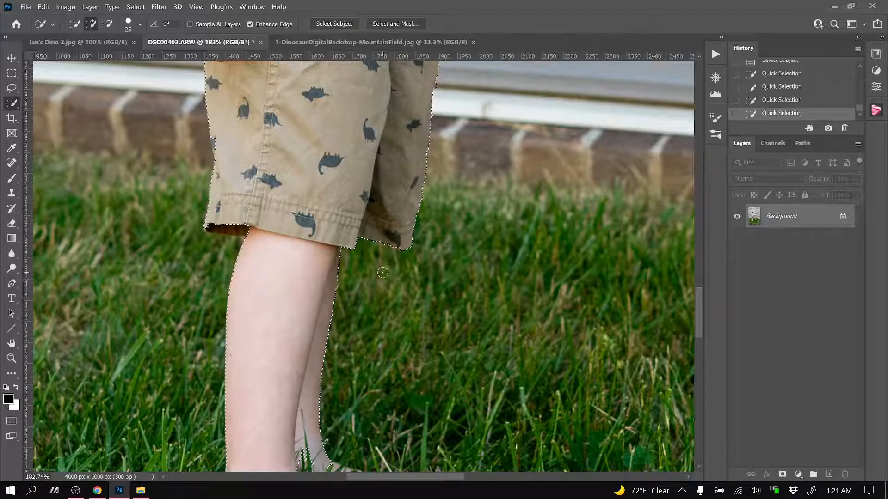
mouse_move(249, 230)
mouse_down()
mouse_move(210, 228)
mouse_move(237, 229)
mouse_up()
Extend the selection around both feet to include the grass between and just below them.
scroll(298, 243, down, 10)
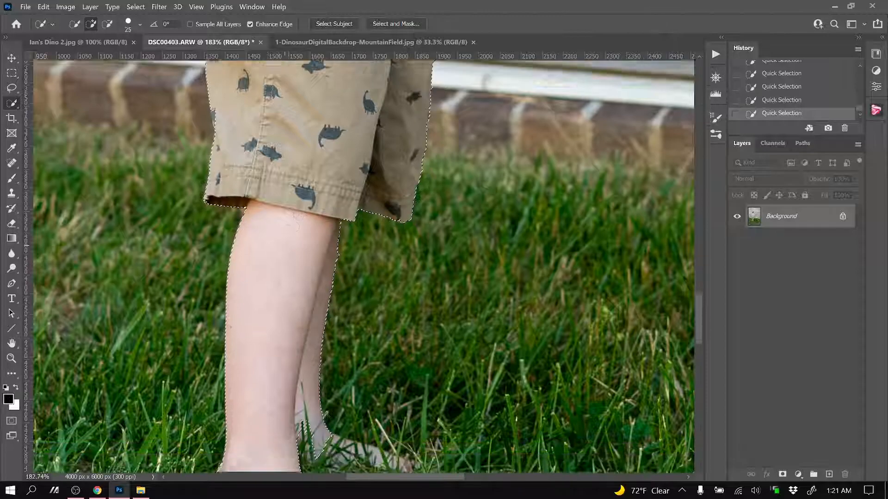
scroll(268, 249, down, 2)
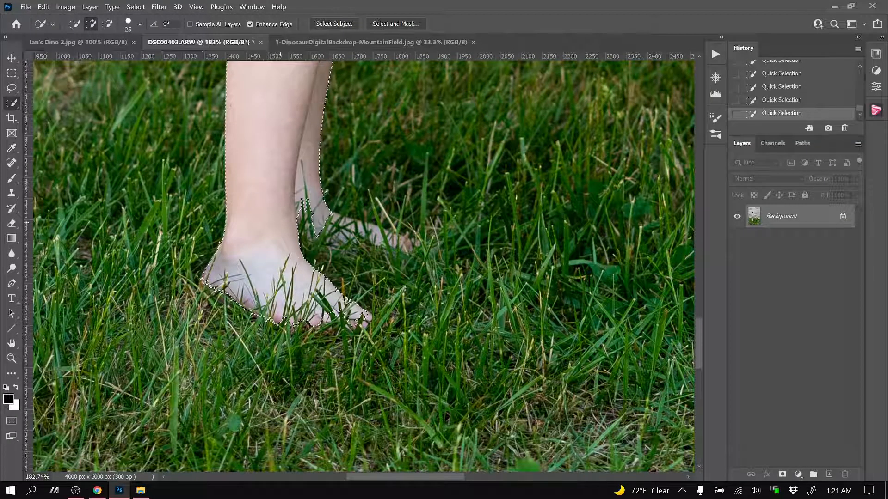
mouse_move(297, 206)
mouse_down()
mouse_move(320, 235)
mouse_move(336, 218)
mouse_move(361, 231)
mouse_move(328, 218)
mouse_move(413, 245)
mouse_move(418, 255)
mouse_move(363, 243)
mouse_move(321, 257)
mouse_up()
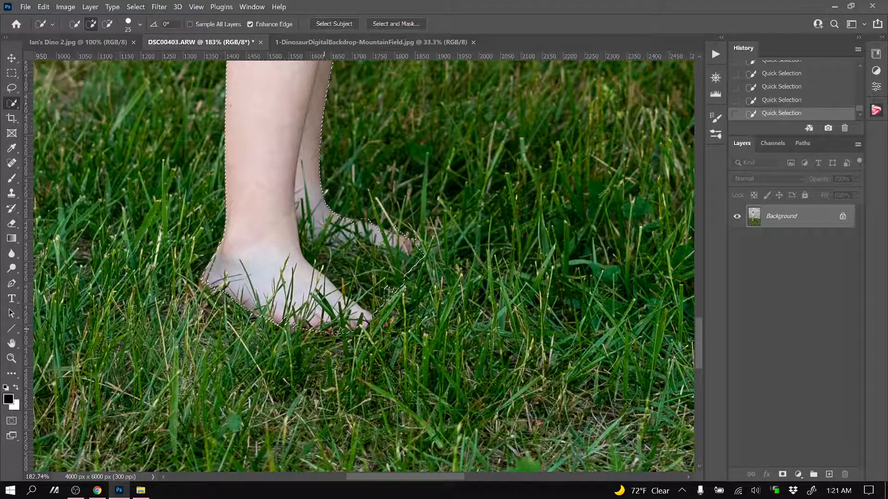
mouse_move(339, 331)
mouse_down()
mouse_move(237, 306)
mouse_move(216, 291)
mouse_move(222, 267)
mouse_move(297, 317)
mouse_up()
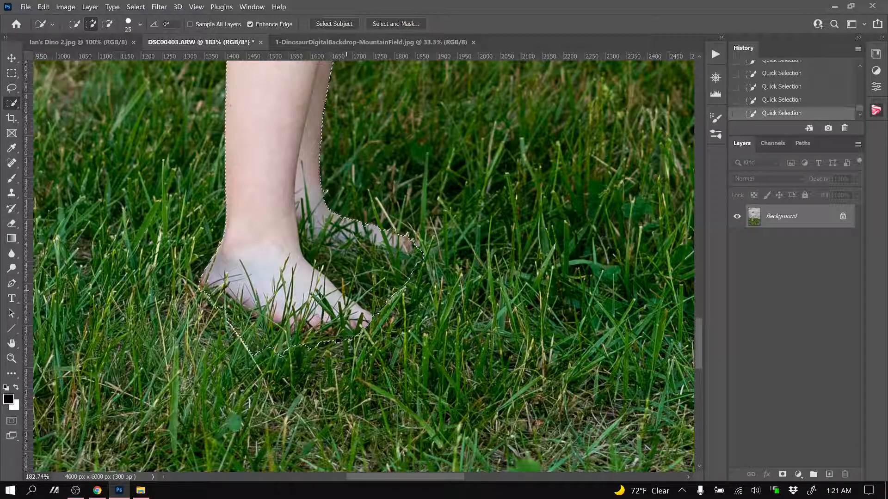
Subtract the stray siding at the back of the boy's hair from the selection.
scroll(396, 268, up, 5)
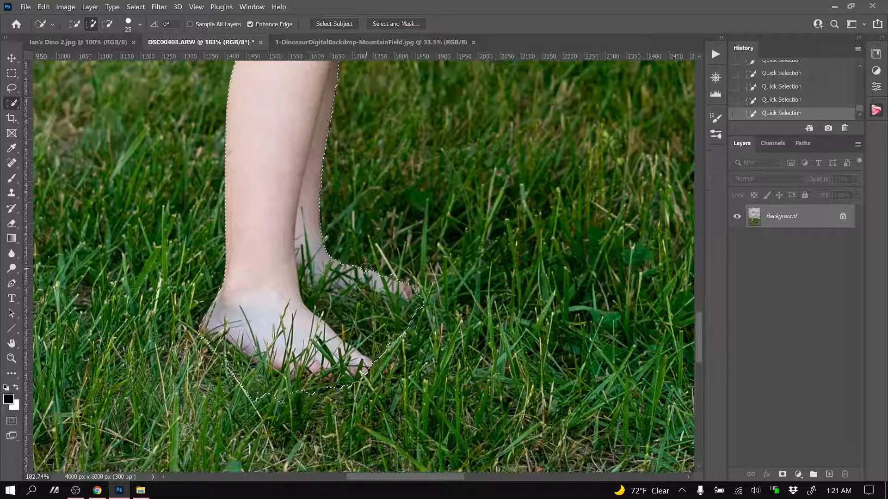
scroll(356, 262, down, 3)
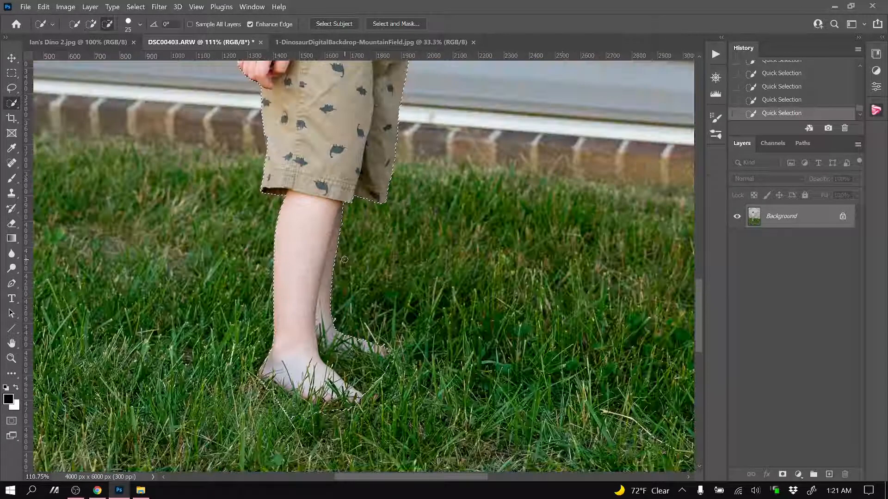
scroll(323, 222, up, 3)
scroll(324, 215, up, 8)
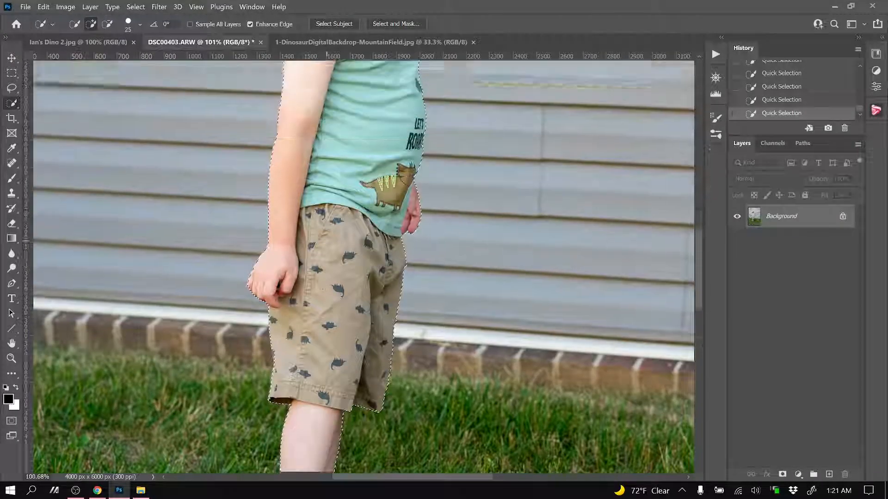
scroll(332, 212, up, 2)
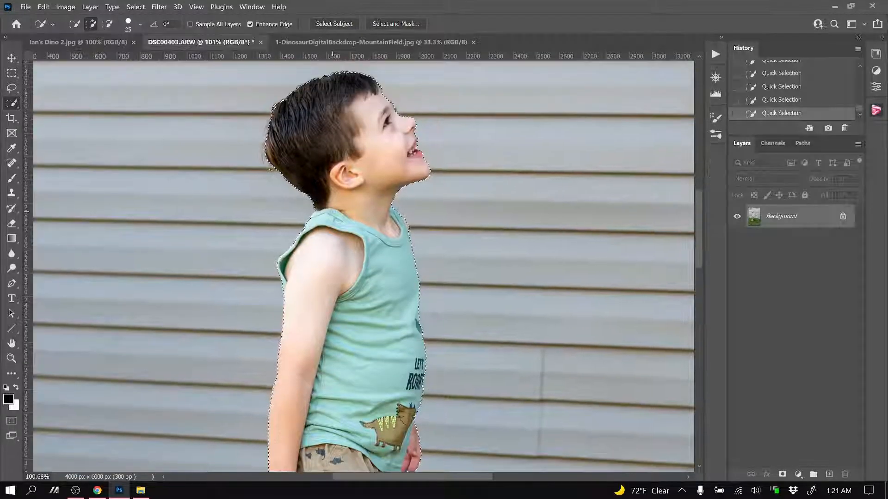
key(alt)
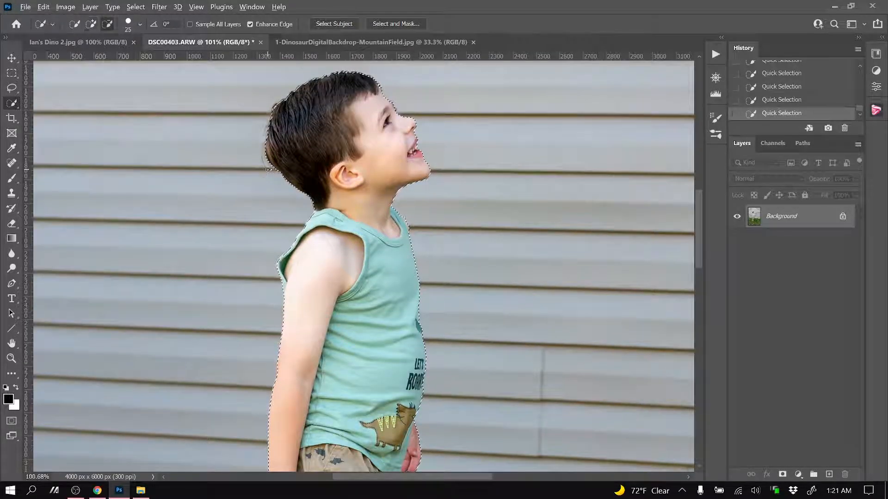
alt+click(277, 180)
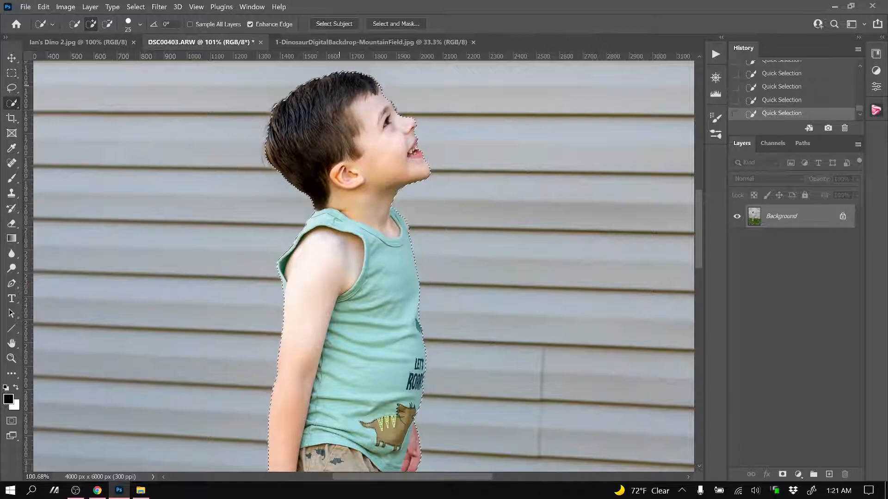
Open the boy's selection in the Select and Mask workspace.
click(397, 24)
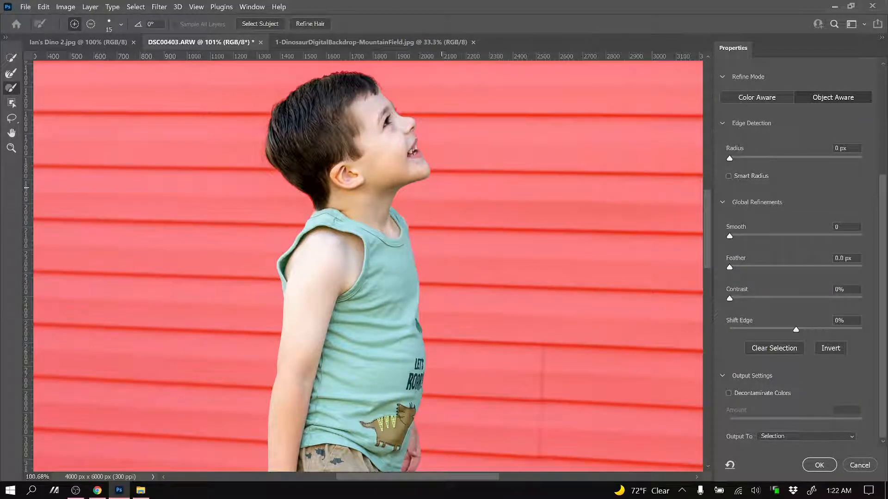
scroll(442, 185, down, 5)
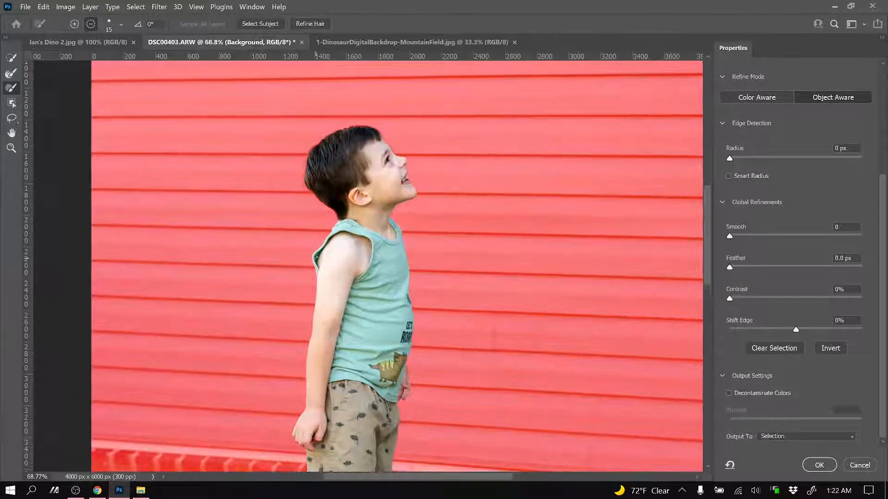
scroll(809, 204, up, 4)
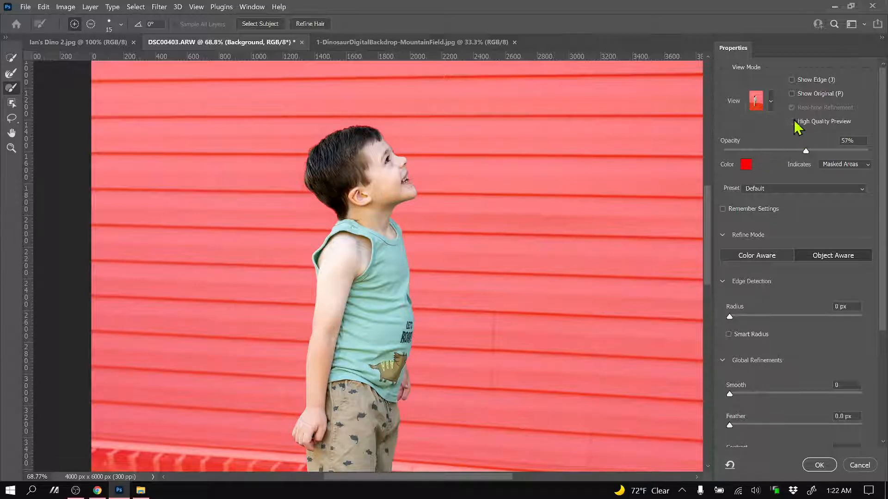
Keep the mask preview in Overlay view, try 100% overlay opacity, and set it to 43%.
click(771, 102)
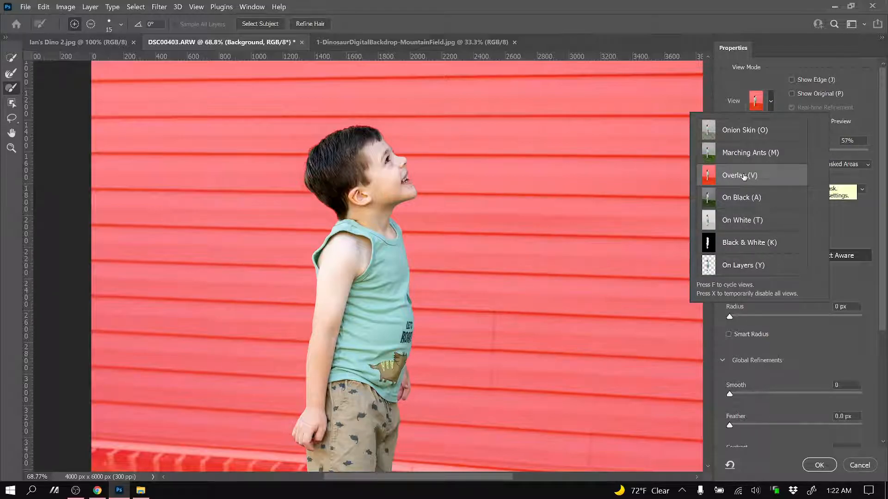
click(772, 99)
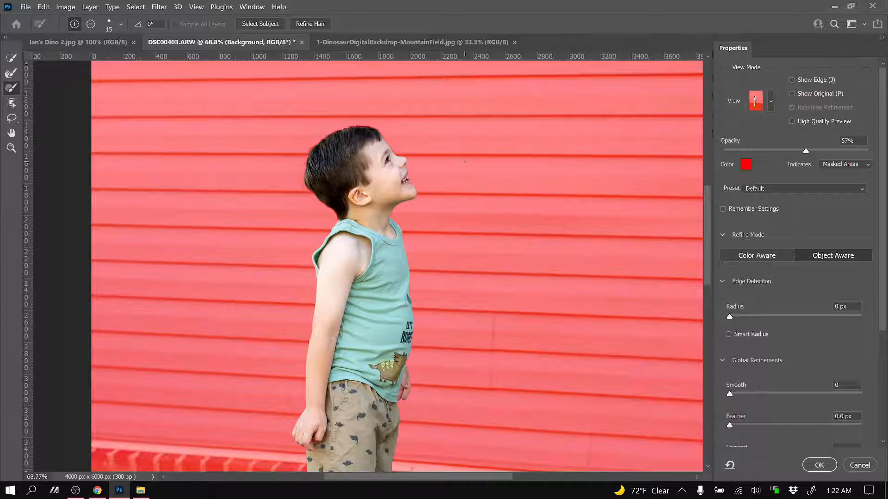
drag(805, 151, 879, 158)
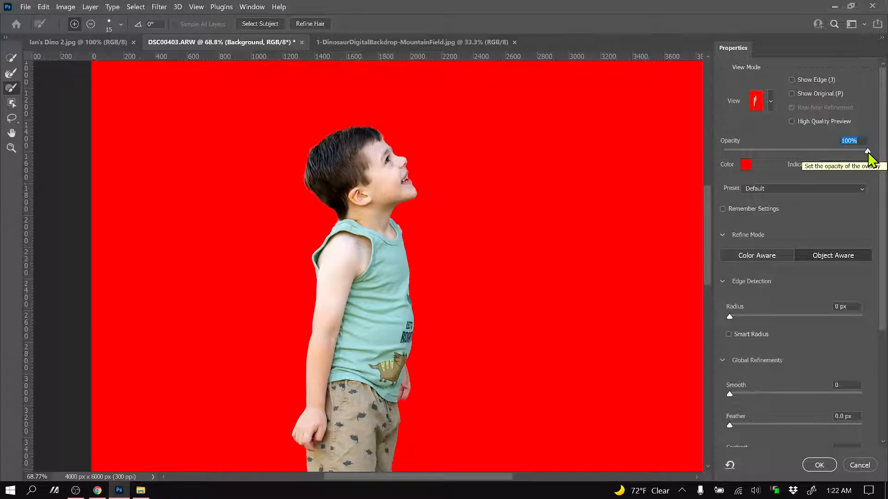
drag(867, 153, 790, 165)
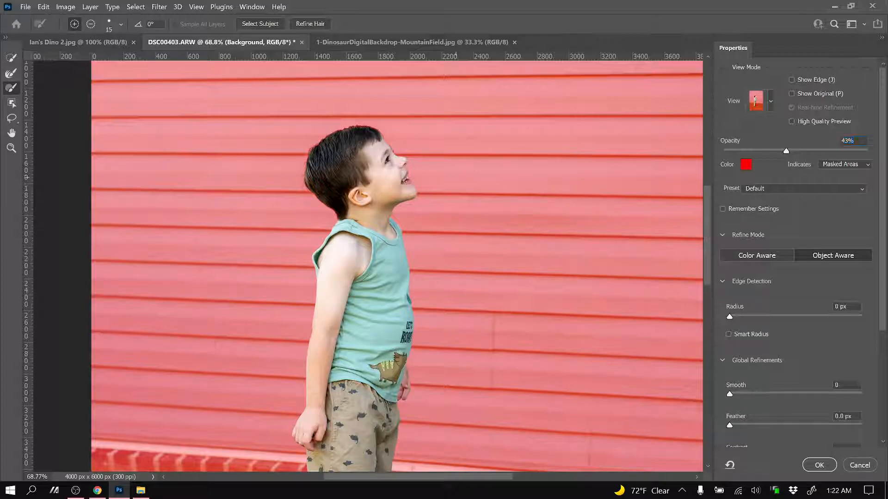
Examine the mask edge around the boy's hair, face, chin and neck at close range.
scroll(462, 177, down, 3)
scroll(416, 180, up, 5)
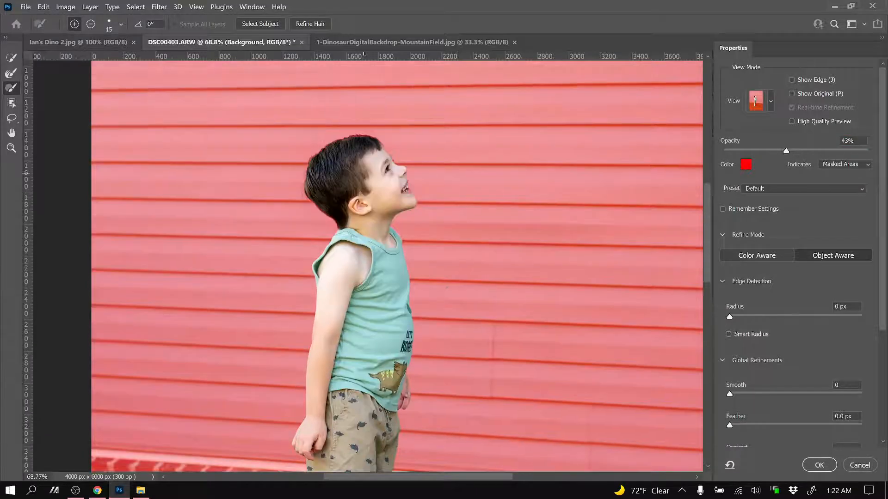
key(alt)
scroll(372, 184, up, 5)
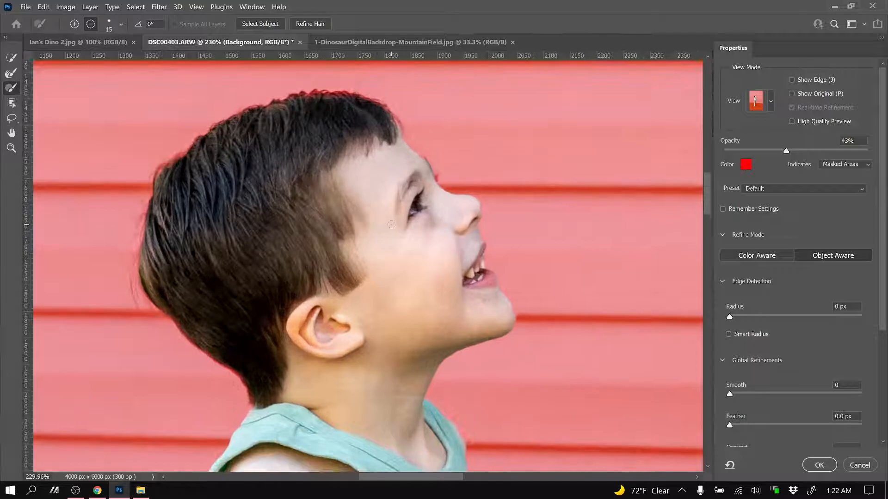
scroll(391, 225, up, 1)
scroll(440, 254, down, 2)
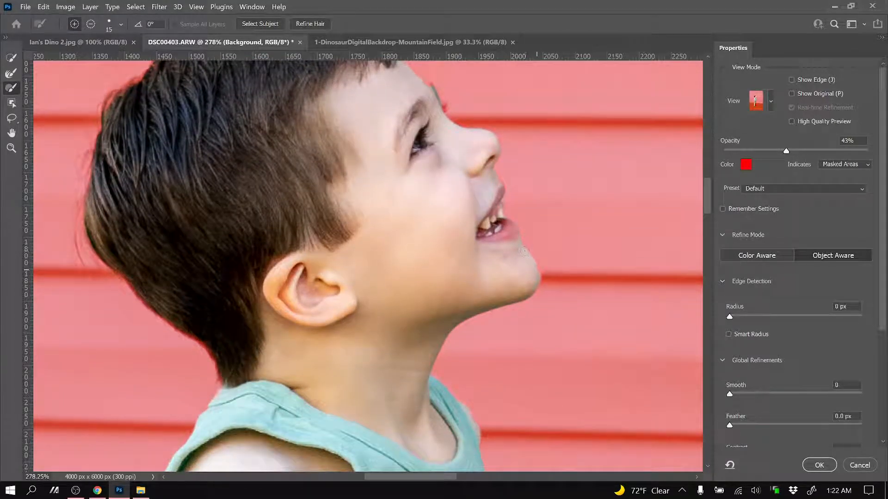
scroll(532, 269, up, 1)
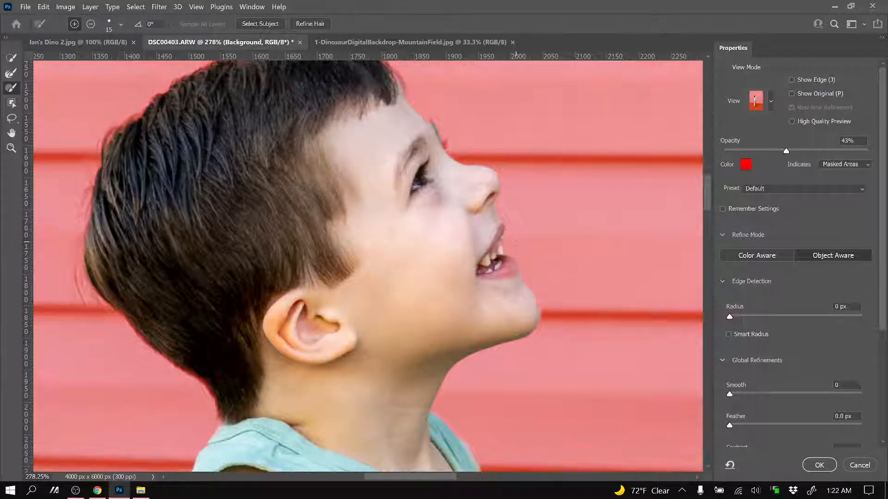
scroll(406, 267, down, 1)
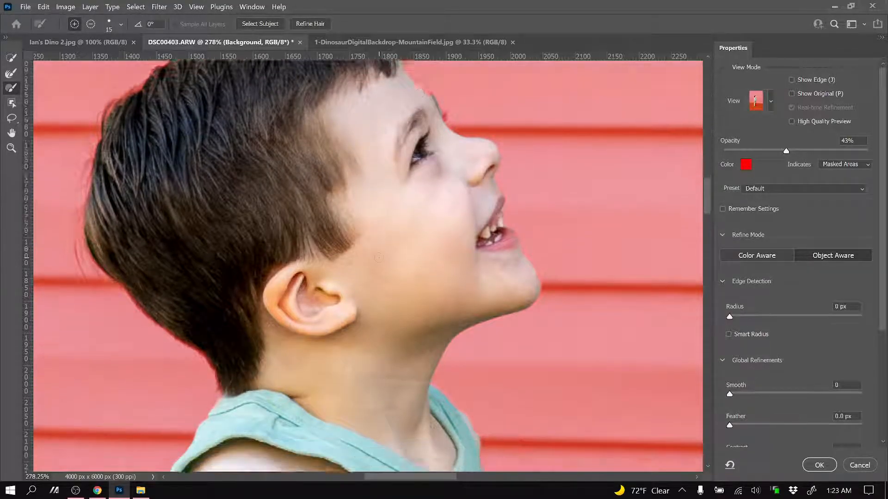
scroll(406, 266, down, 1)
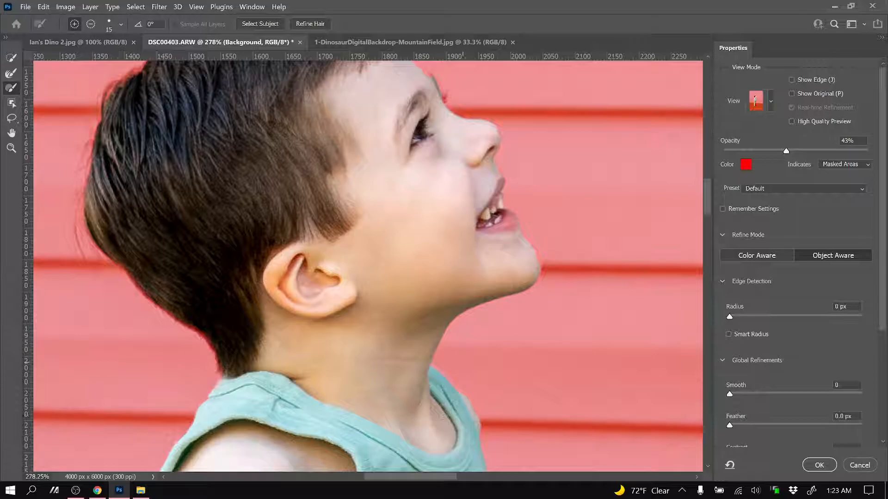
scroll(442, 415, up, 2)
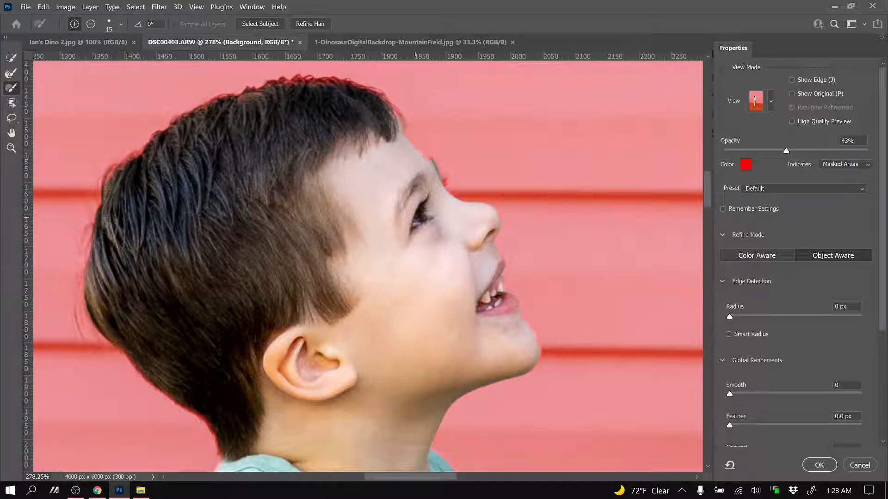
scroll(480, 230, up, 2)
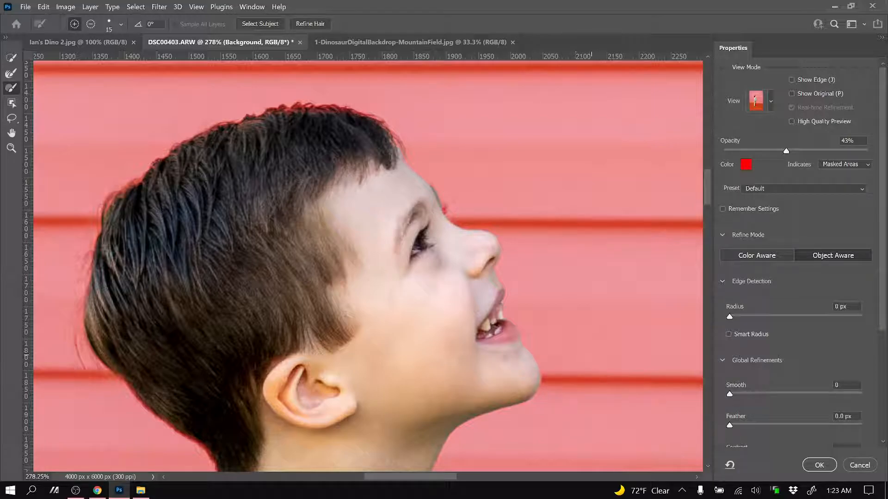
Compare the face's mask edge at 11% and 43% overlay opacity.
click(739, 150)
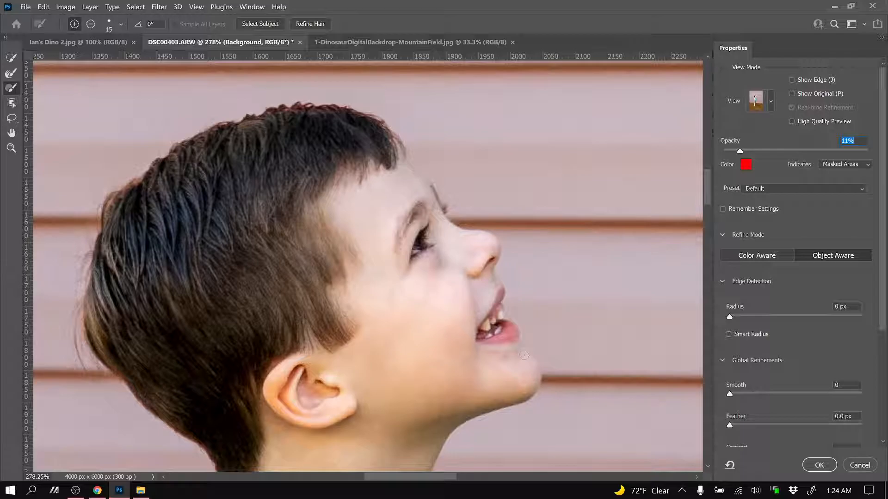
click(784, 150)
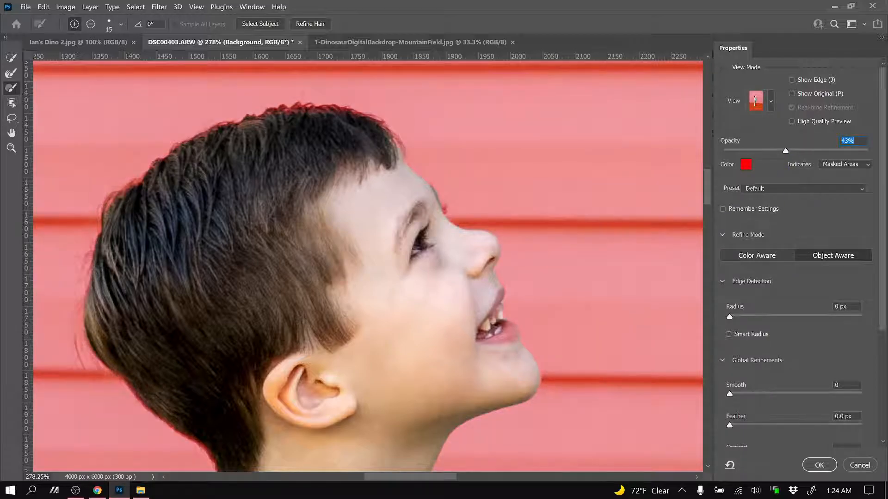
click(498, 258)
Reduce the brush size to 9, lower the overlay opacity to 17%, and add the skin edge beneath the nose to the selection.
scroll(506, 216, down, 1)
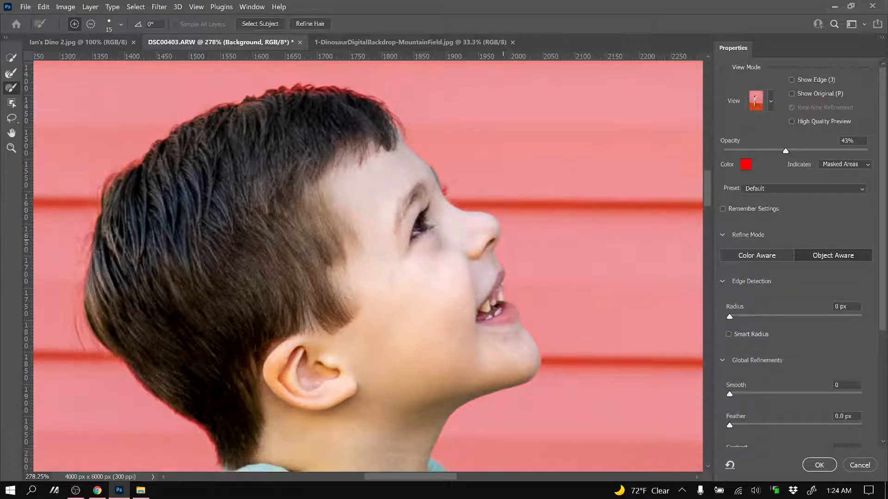
scroll(500, 241, down, 1)
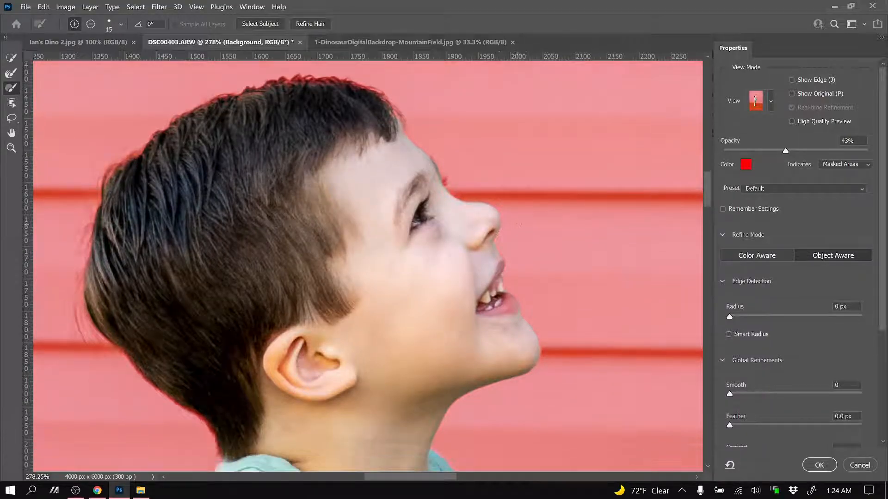
scroll(493, 268, up, 1)
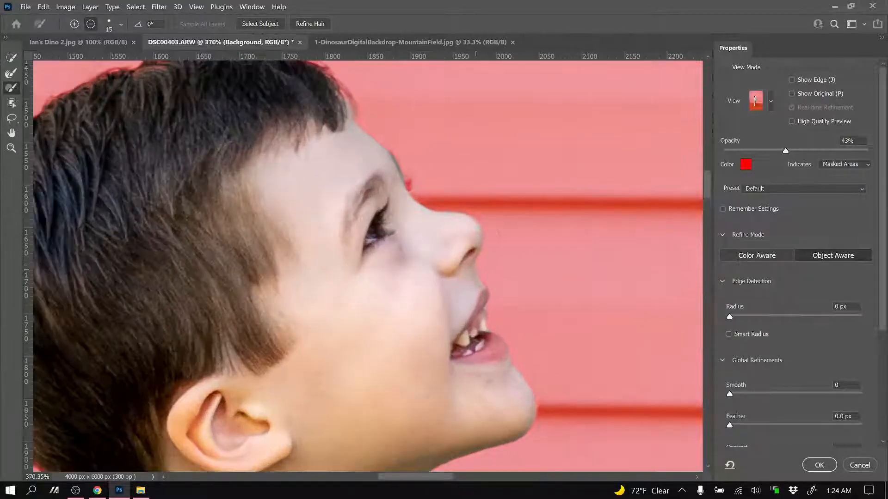
click(91, 24)
key([)
key([)
click(748, 151)
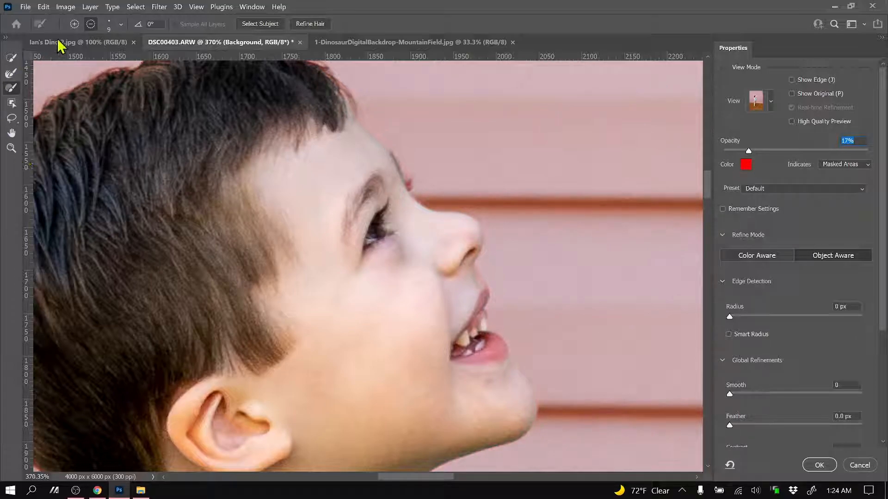
click(74, 24)
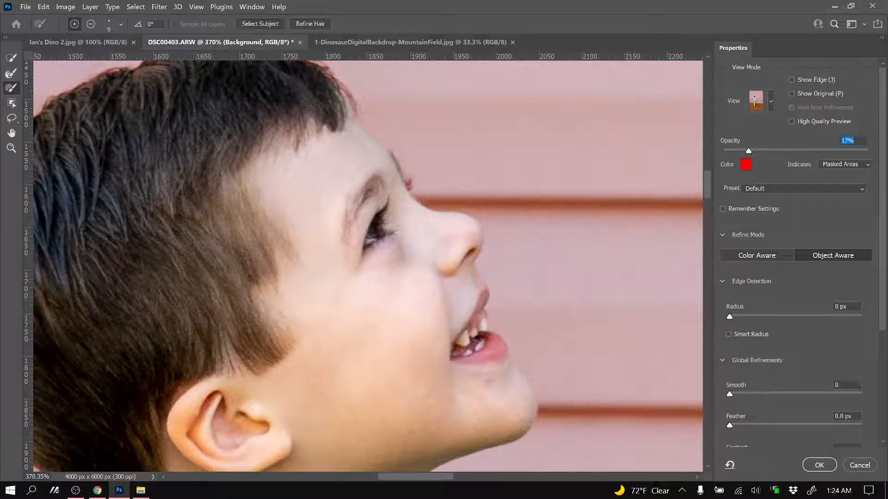
click(467, 274)
Set the overlay opacity to 46% and subtract the stray background just beneath the nose from the selection.
click(791, 150)
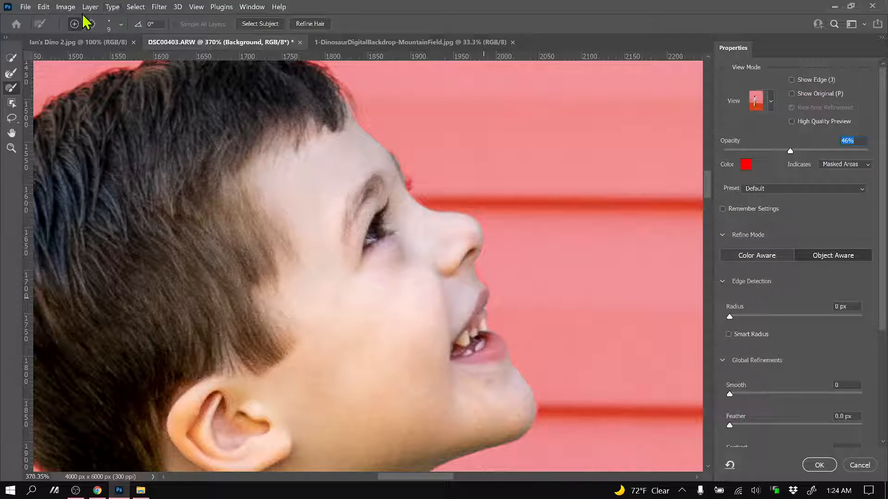
click(91, 24)
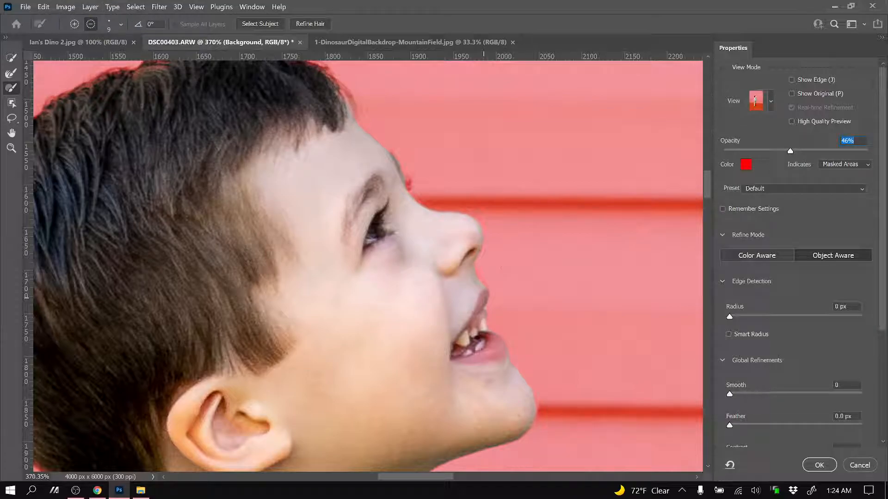
key(Return)
drag(479, 270, 471, 277)
Inspect the mask edge down the boy's front, from the chin along the shirt and hand to the shorts.
scroll(601, 139, down, 5)
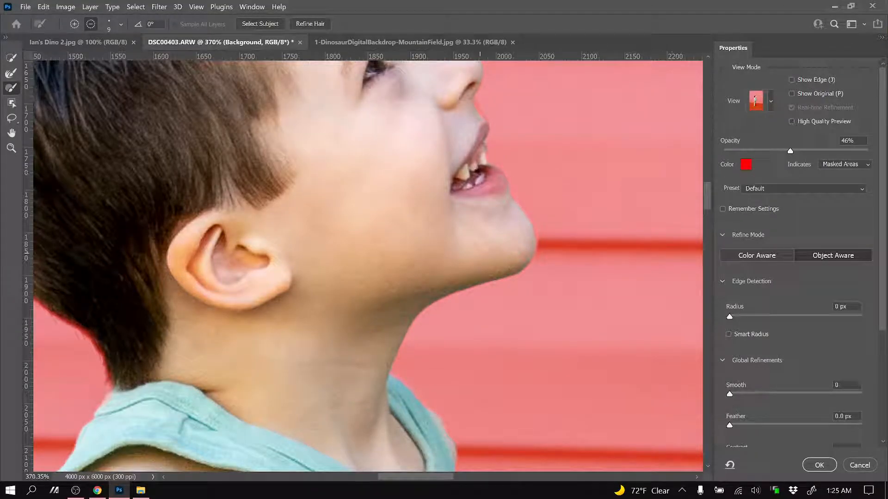
scroll(368, 266, down, 6)
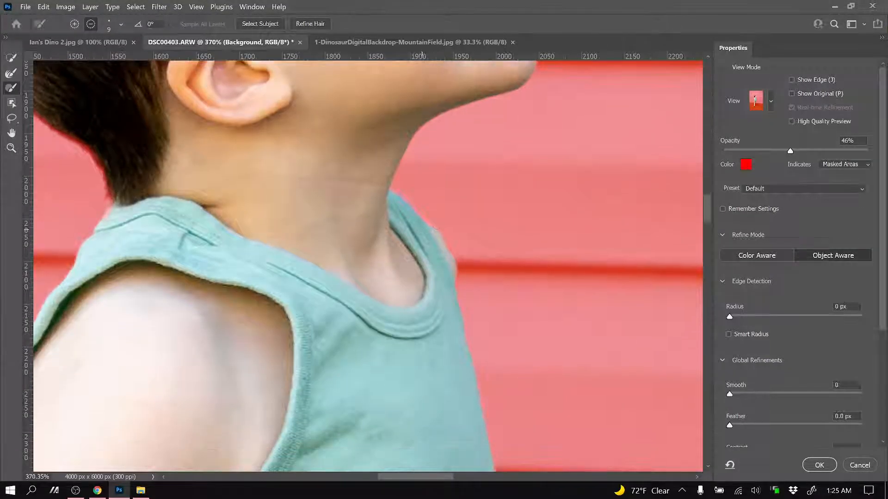
scroll(421, 230, down, 1)
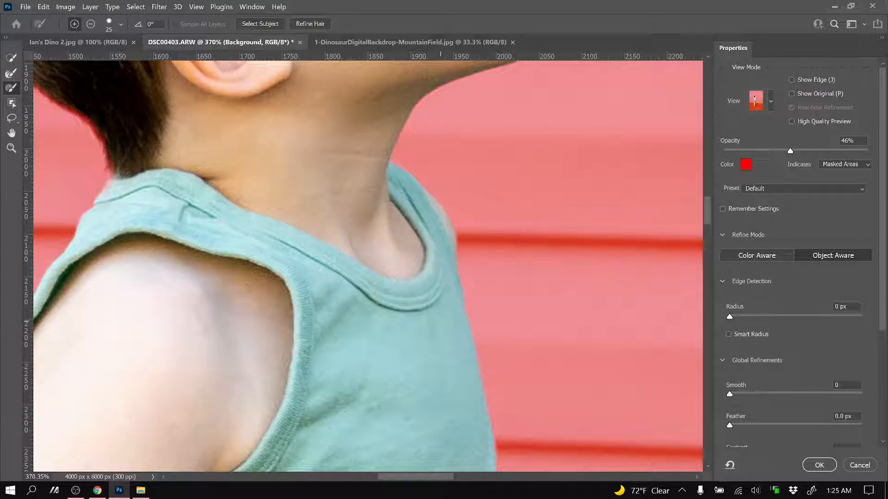
scroll(431, 316, down, 4)
scroll(432, 315, down, 6)
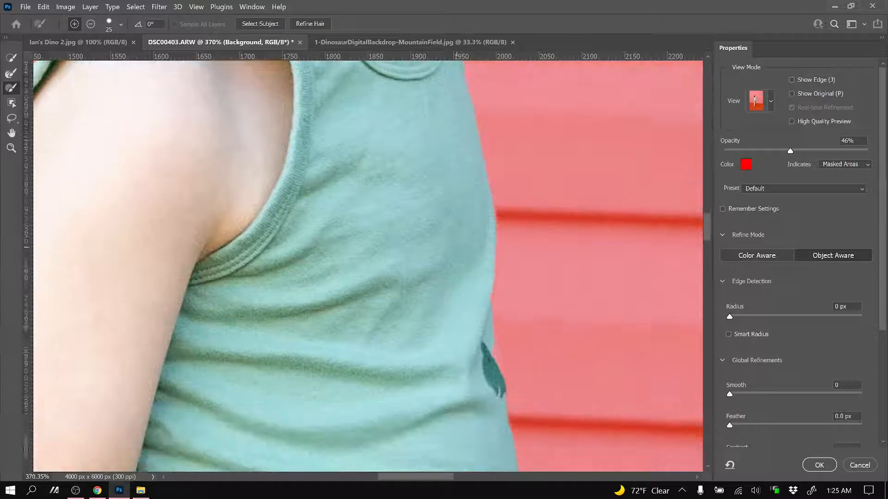
scroll(471, 228, down, 3)
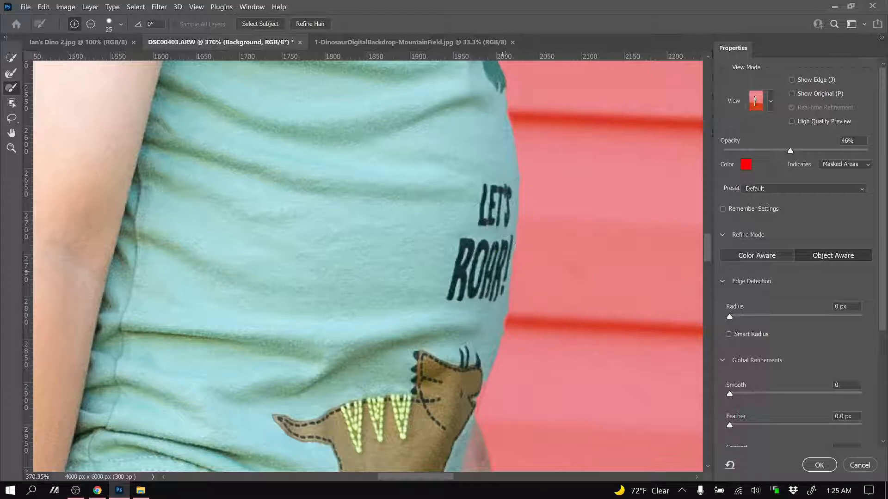
scroll(475, 314, down, 3)
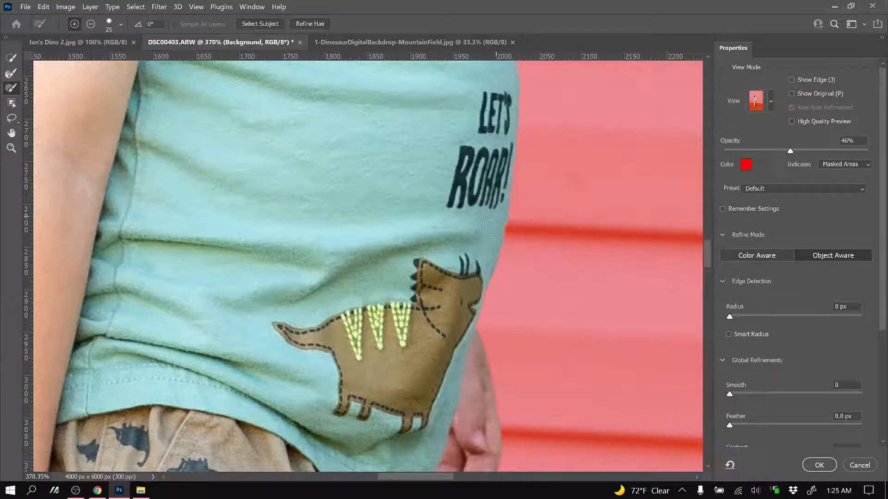
scroll(475, 204, down, 4)
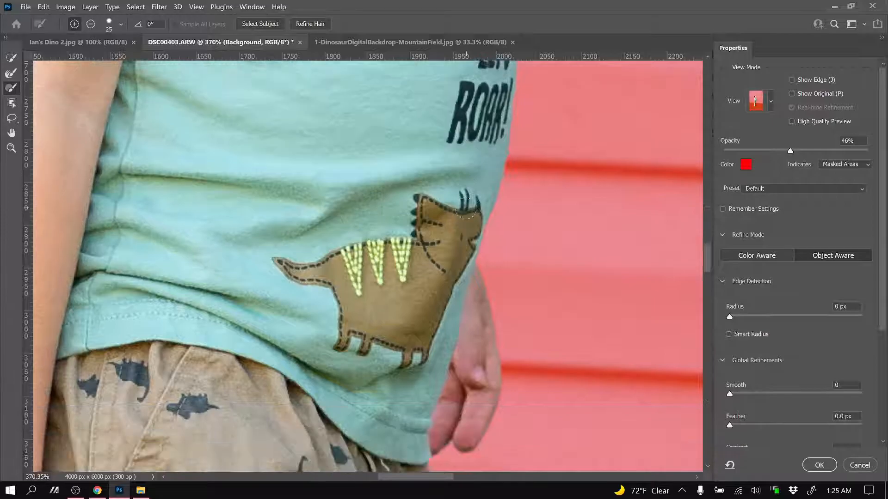
scroll(465, 200, down, 10)
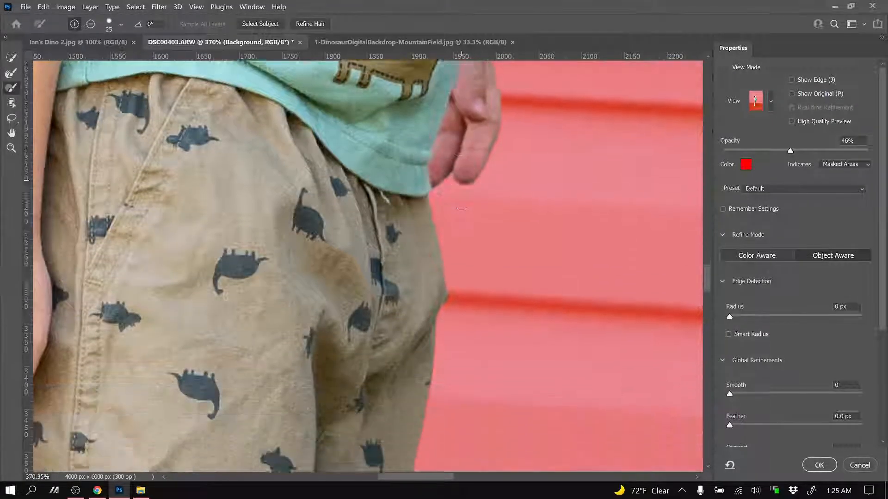
scroll(477, 185, down, 2)
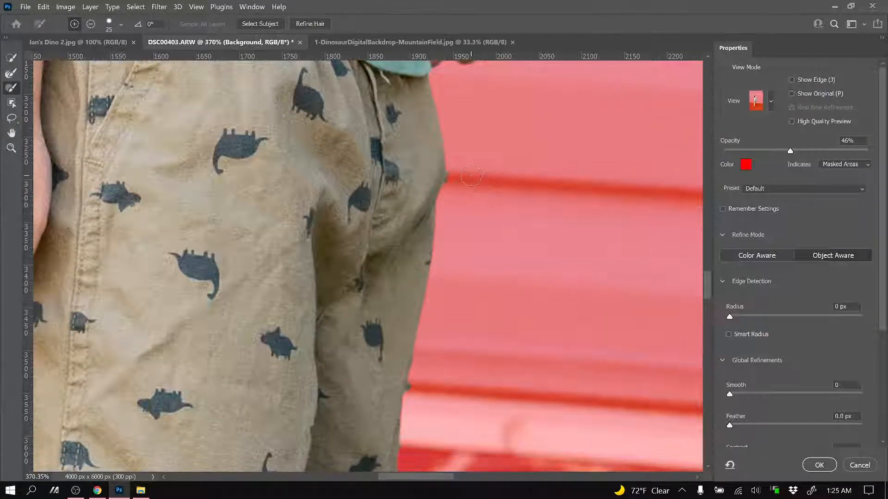
Subtract the stray siding along the front edge of the shorts from the selection using the size 25 brush.
click(91, 25)
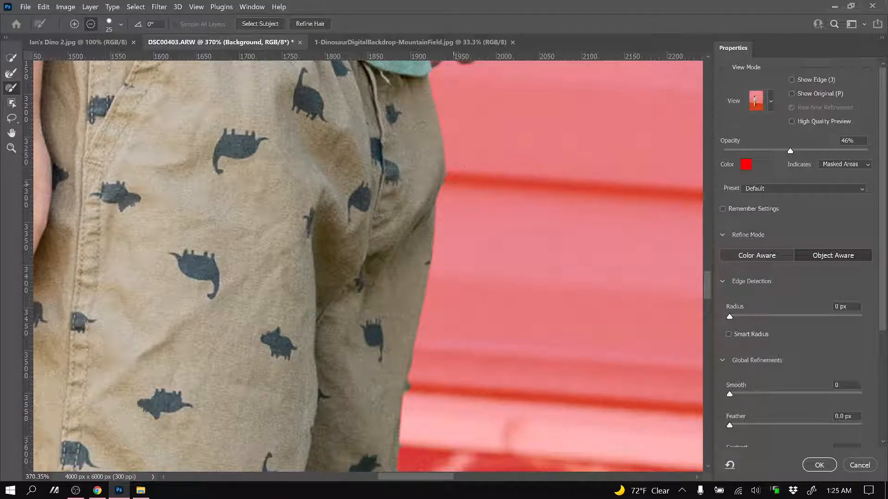
scroll(462, 193, down, 5)
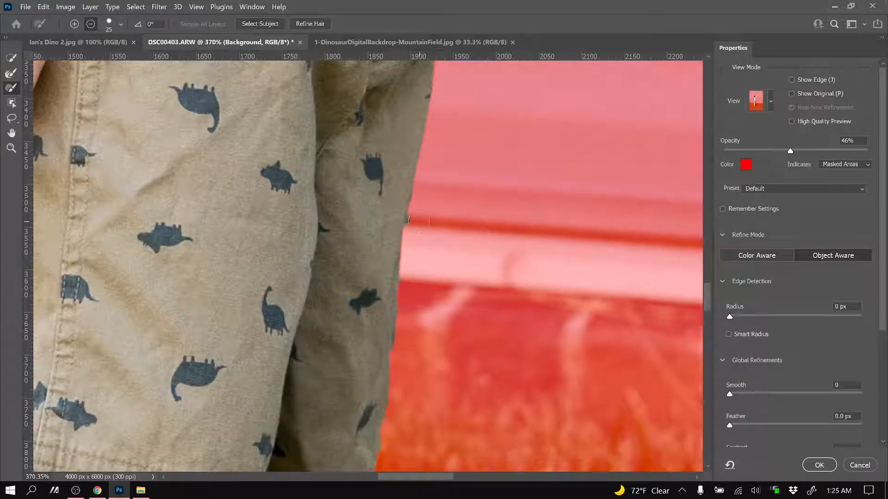
scroll(440, 232, down, 5)
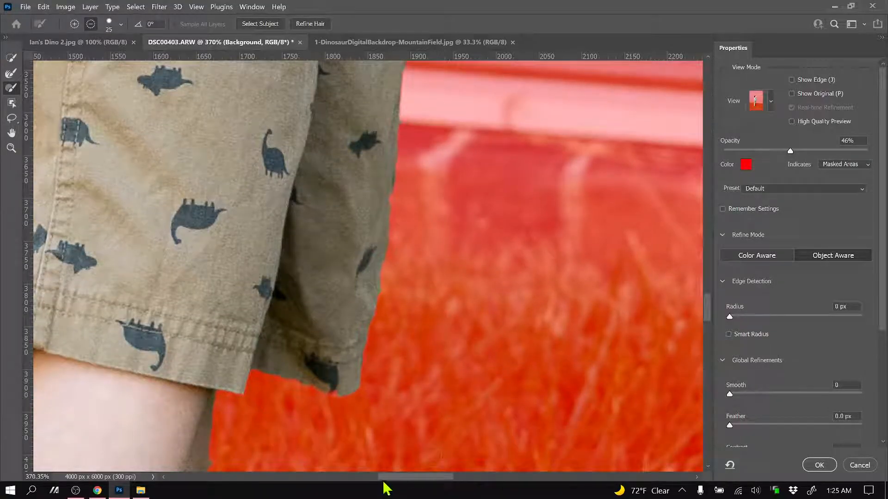
drag(386, 477, 381, 478)
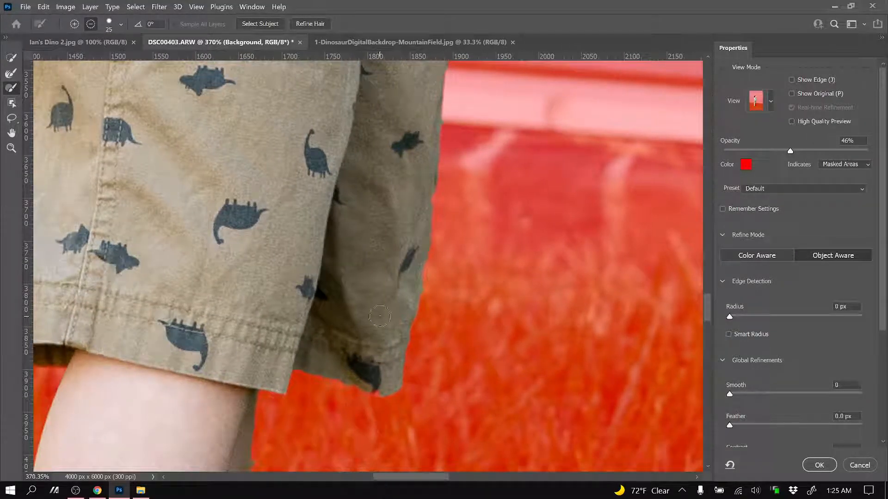
scroll(401, 259, up, 1)
scroll(423, 245, up, 1)
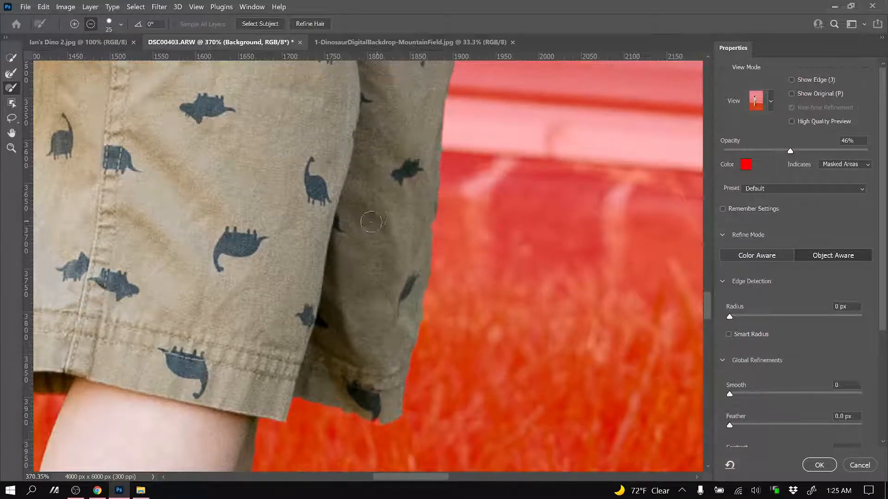
Reduce the brush size to 15 and add the missing hem of the far shorts leg to the selection.
click(74, 24)
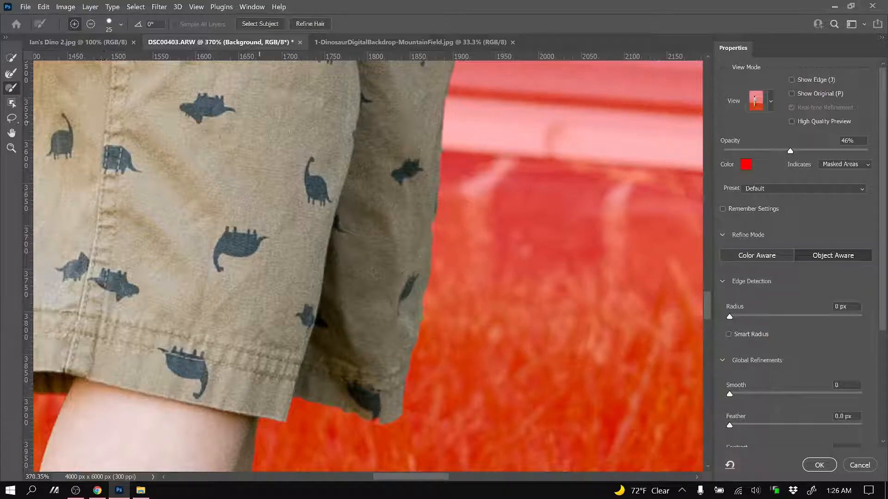
key([)
scroll(285, 376, down, 5)
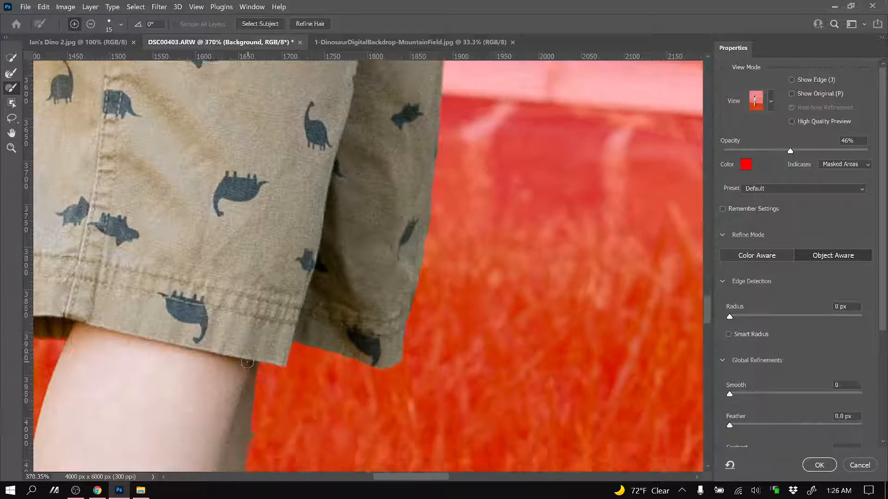
scroll(224, 350, down, 4)
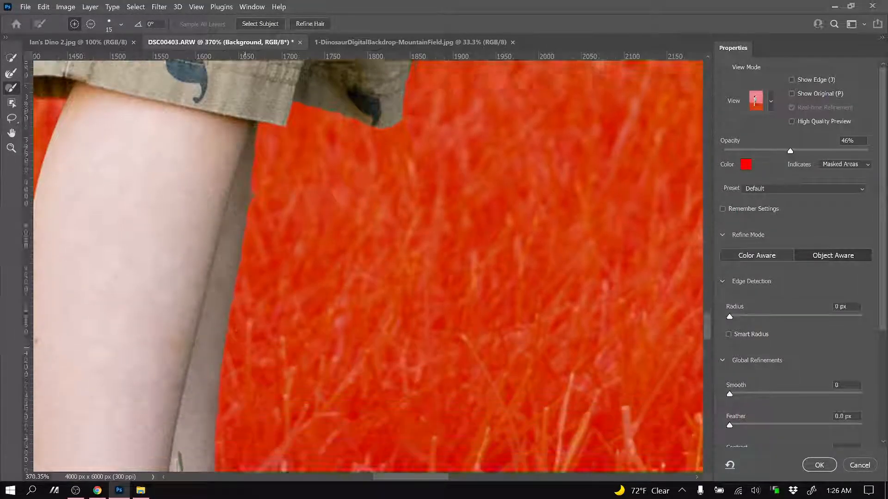
drag(403, 476, 384, 476)
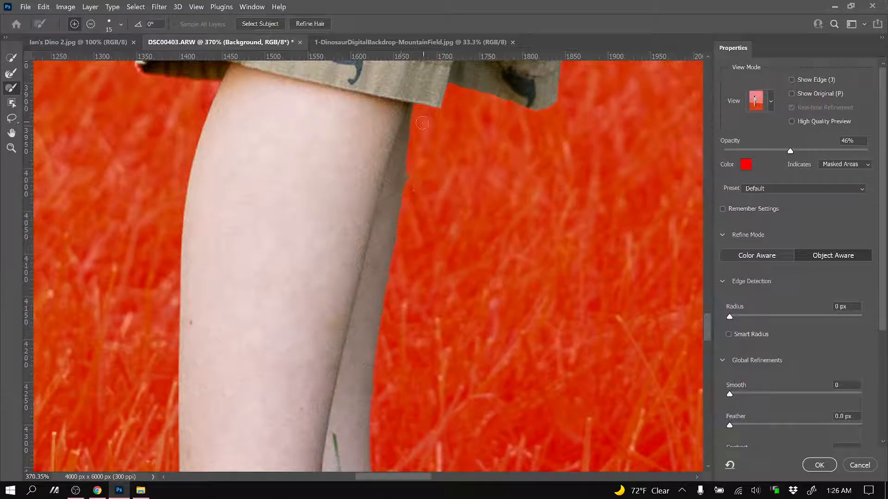
Try adding a straight stroke across the grass in front of the far leg with the size 30 brush, and undo it.
scroll(393, 307, down, 2)
scroll(402, 270, up, 2)
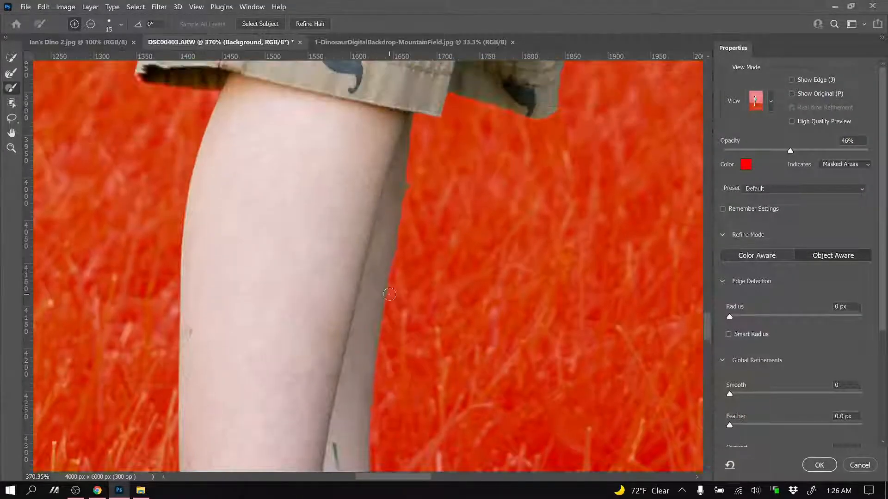
scroll(413, 187, up, 1)
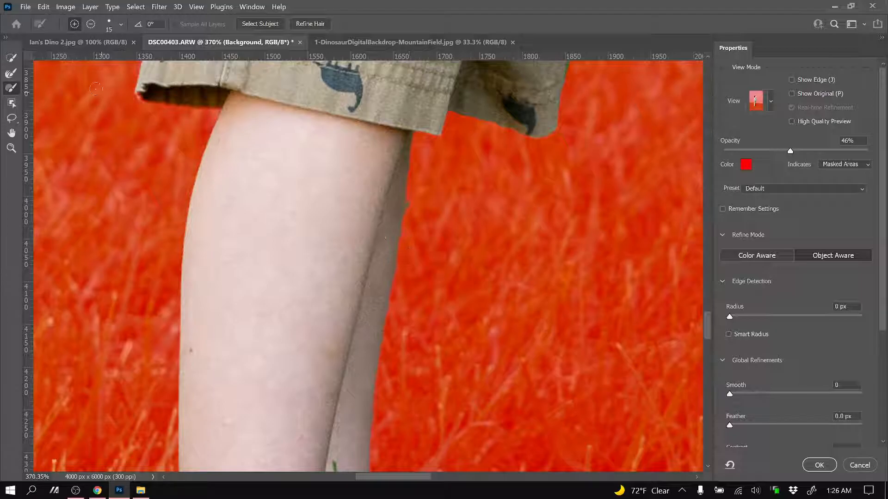
click(91, 24)
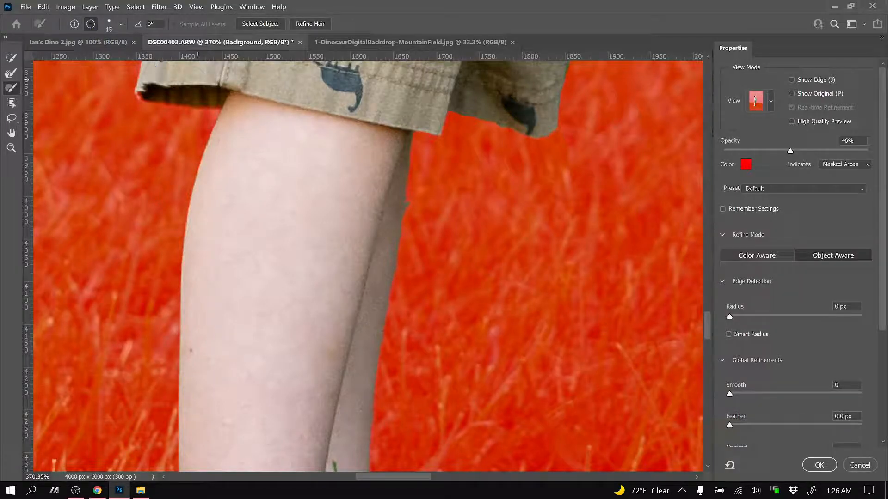
key(])
key(])
key(])
key(bracketleft)
click(74, 23)
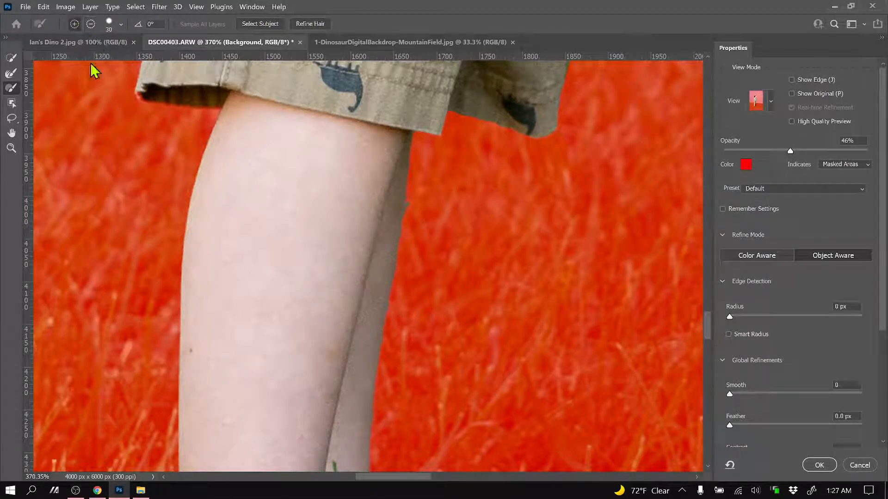
click(462, 220)
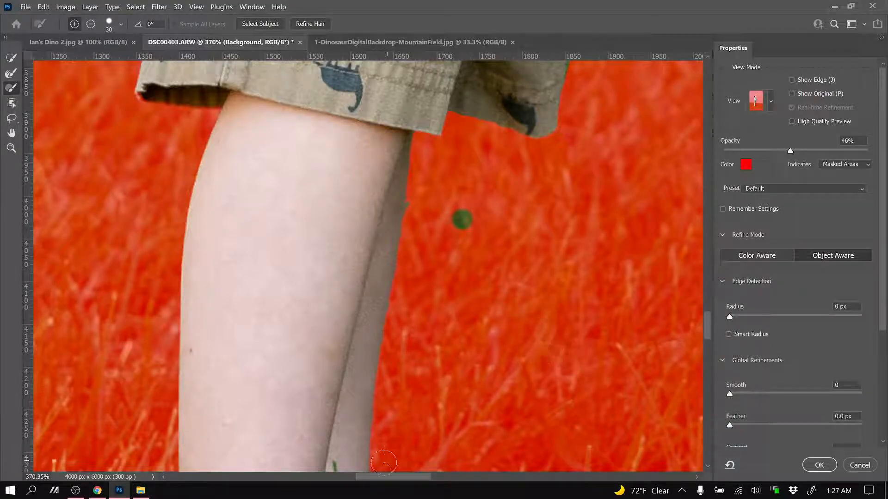
drag(383, 477, 393, 476)
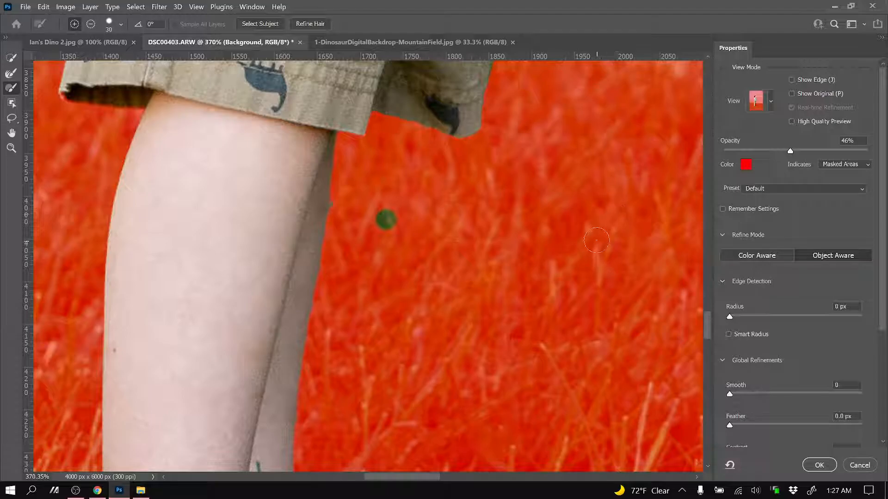
shift+click(596, 240)
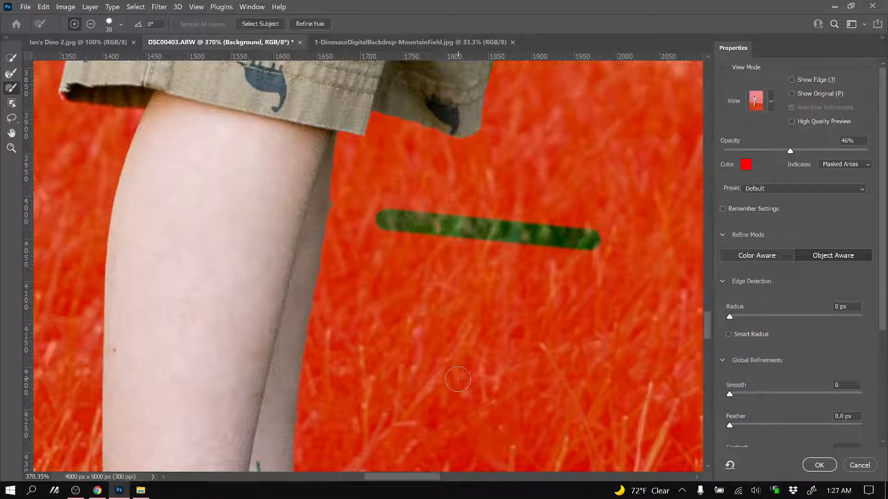
key(ctrl+z)
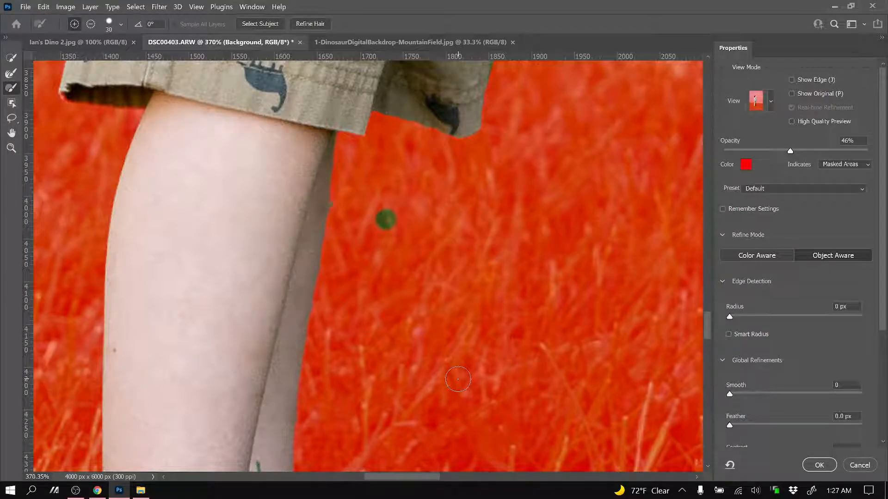
key(ctrl+z)
Reduce the brush size to 9 and subtract the stray background along the far leg's front edge, from the shorts hem down to the ankle.
click(89, 25)
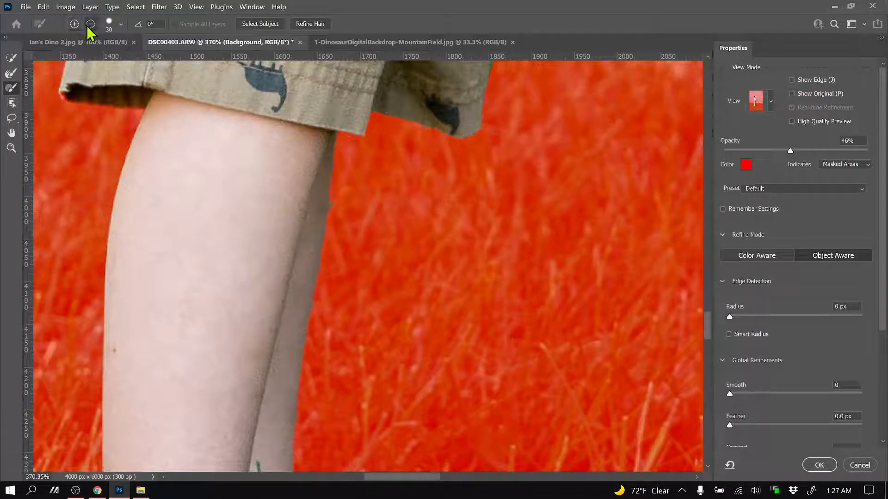
scroll(184, 298, up, 1)
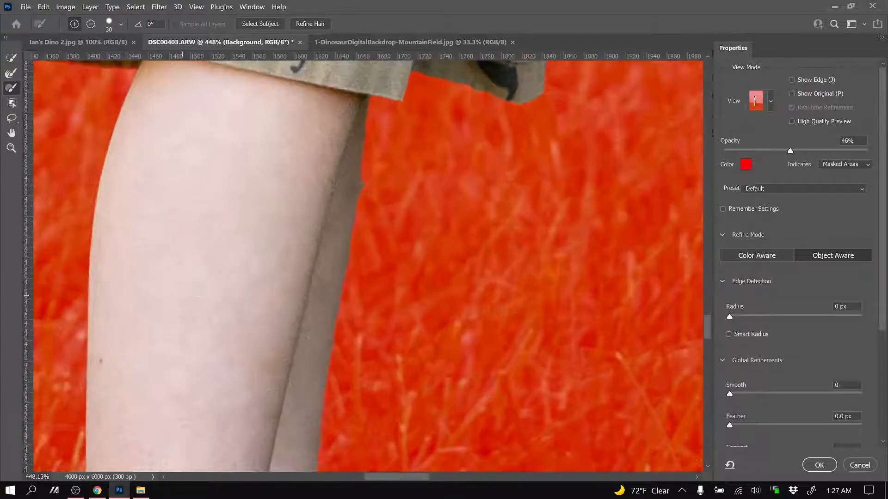
scroll(340, 163, up, 1)
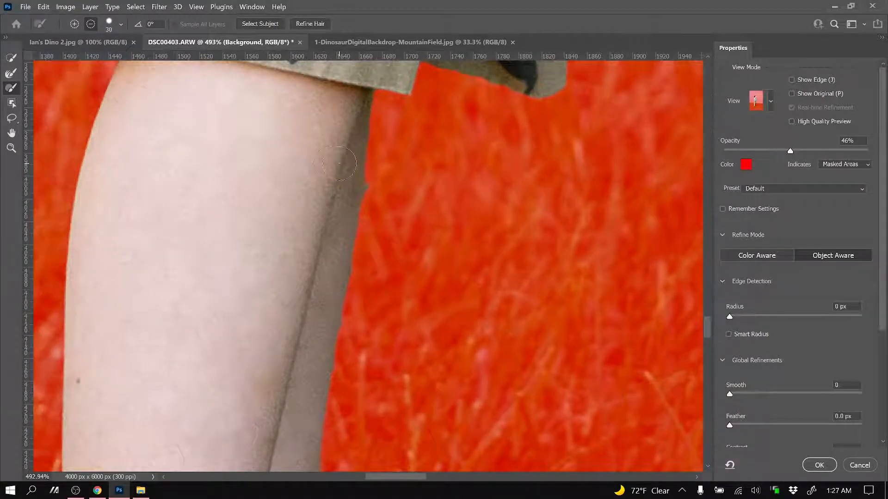
key(bracketleft)
key(bracketleft)
key(bracketleft)
scroll(359, 290, down, 1)
scroll(359, 290, down, 3)
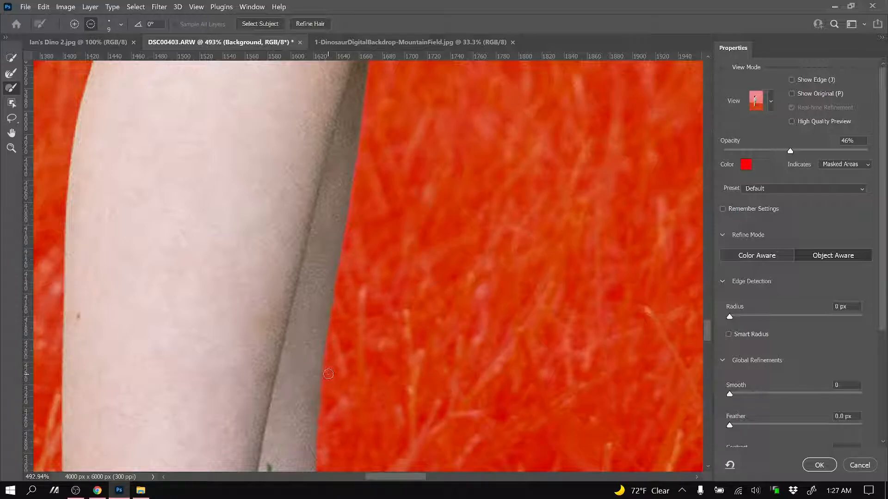
scroll(334, 354, down, 2)
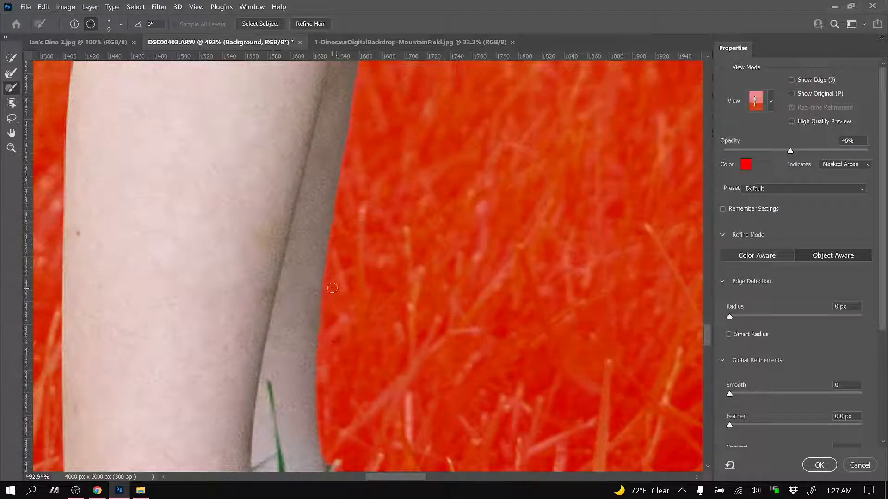
scroll(345, 326, down, 3)
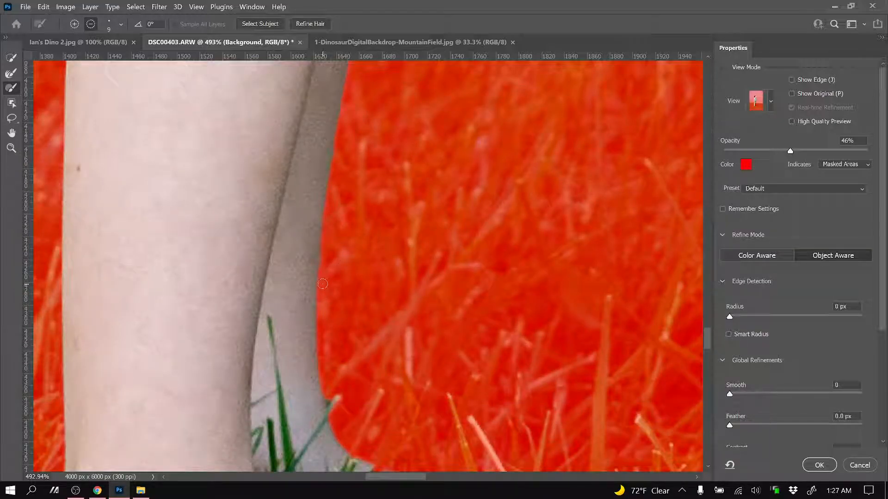
scroll(324, 284, down, 2)
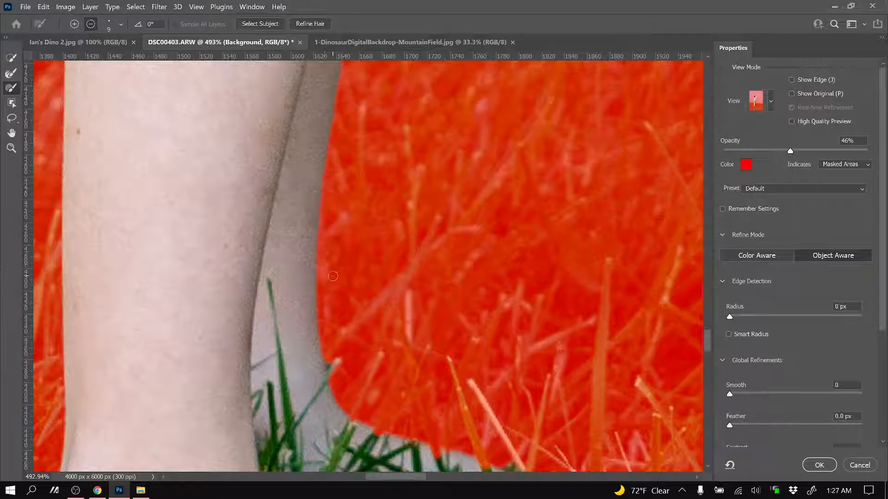
scroll(333, 276, down, 5)
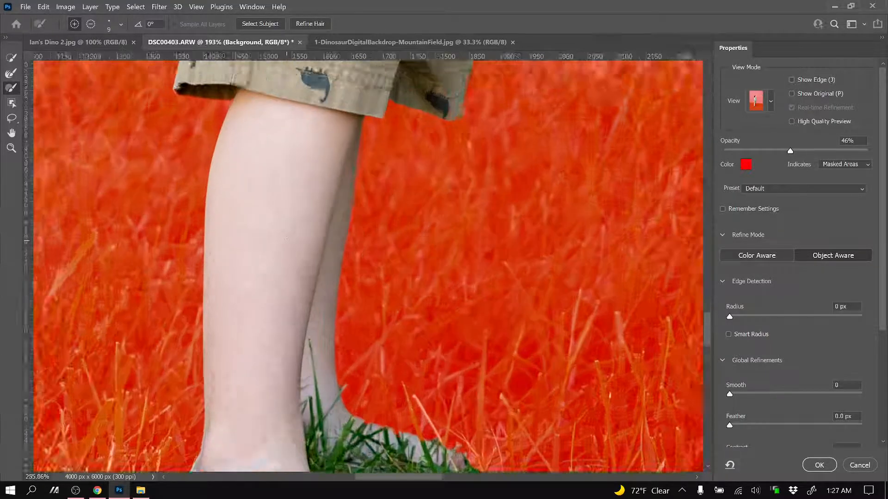
scroll(394, 179, up, 1)
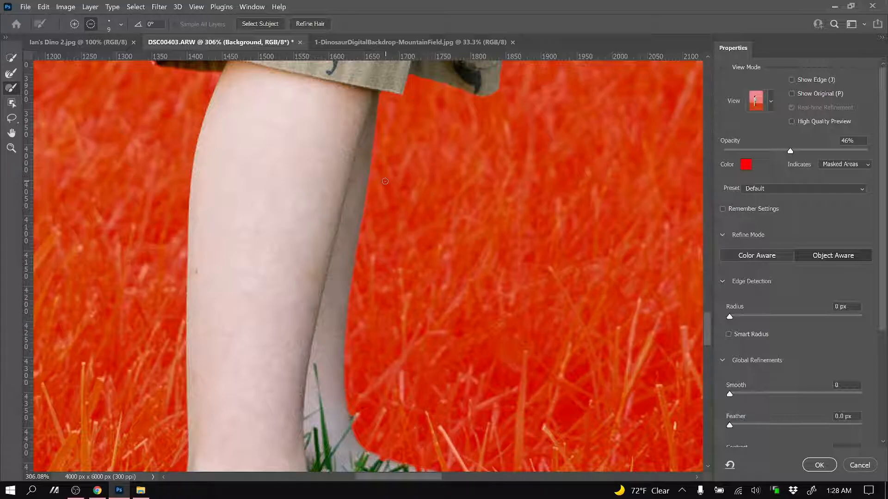
scroll(391, 184, up, 3)
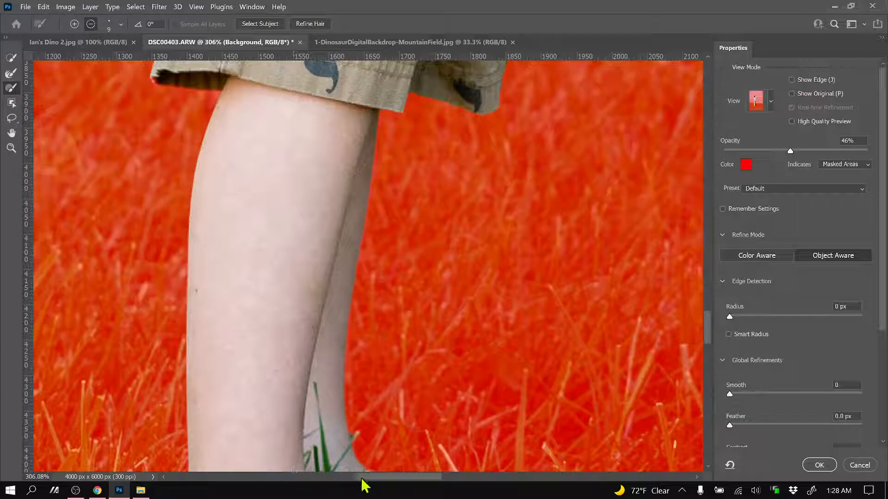
Increase the brush size to 20 and add the missing back corner of the near shorts leg's hem to the selection.
drag(363, 483, 344, 483)
scroll(329, 323, down, 3)
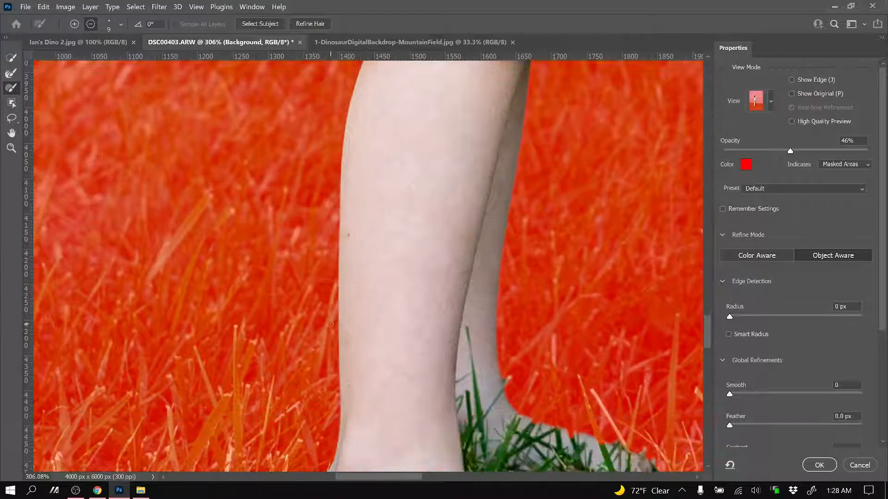
scroll(329, 324, up, 3)
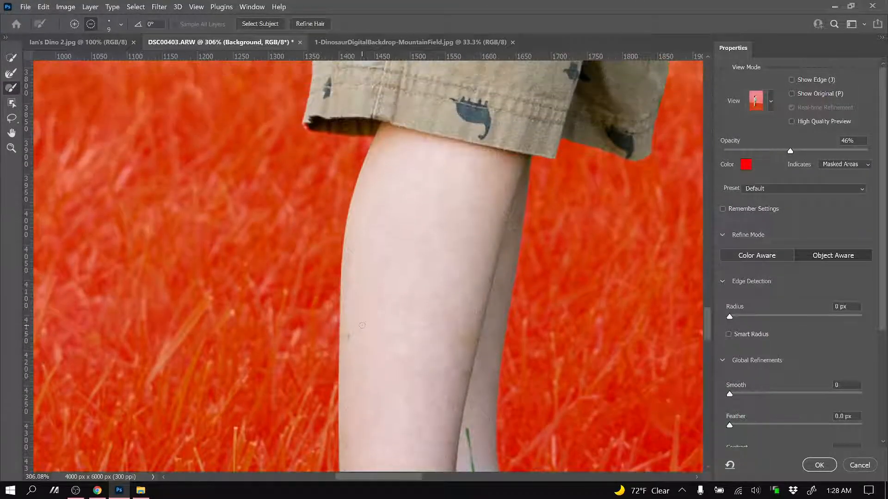
scroll(362, 325, up, 3)
click(74, 24)
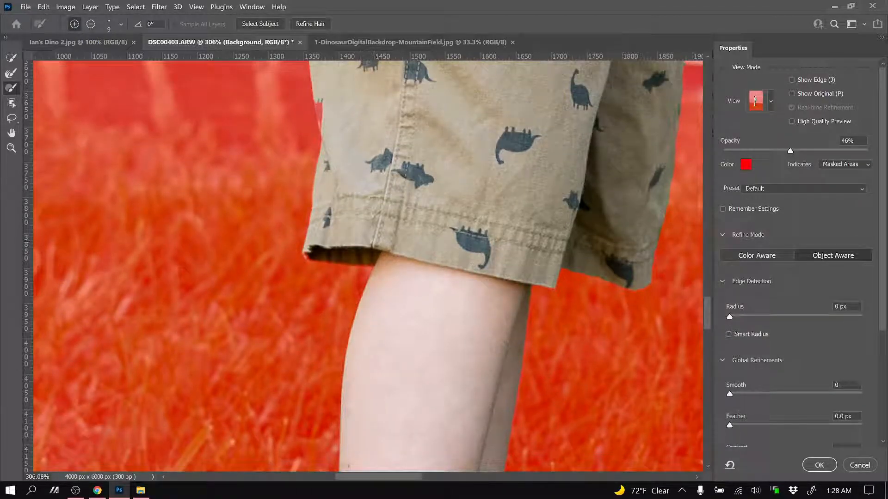
key(bracketright)
key(bracketright)
scroll(393, 259, up, 2)
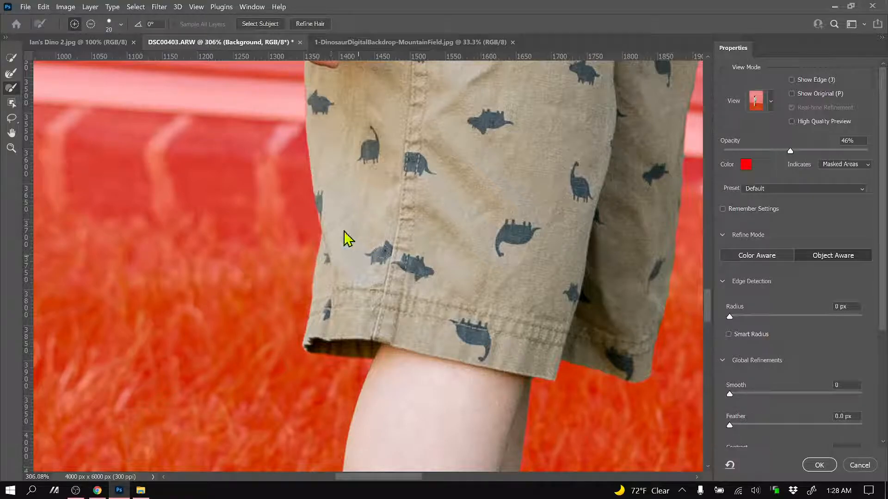
Inspect the mask edge up the boy's back, from the shorts along the hand and arm to the hair, and check the whole figure.
scroll(358, 242, up, 5)
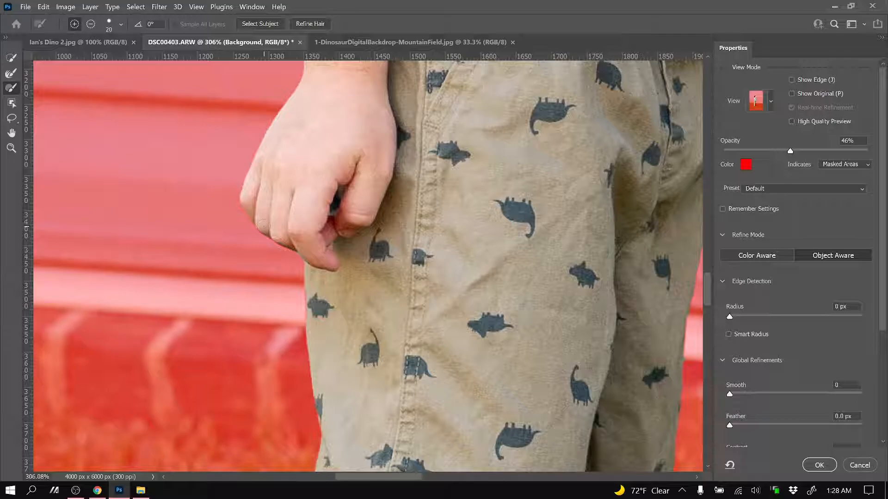
scroll(301, 228, up, 5)
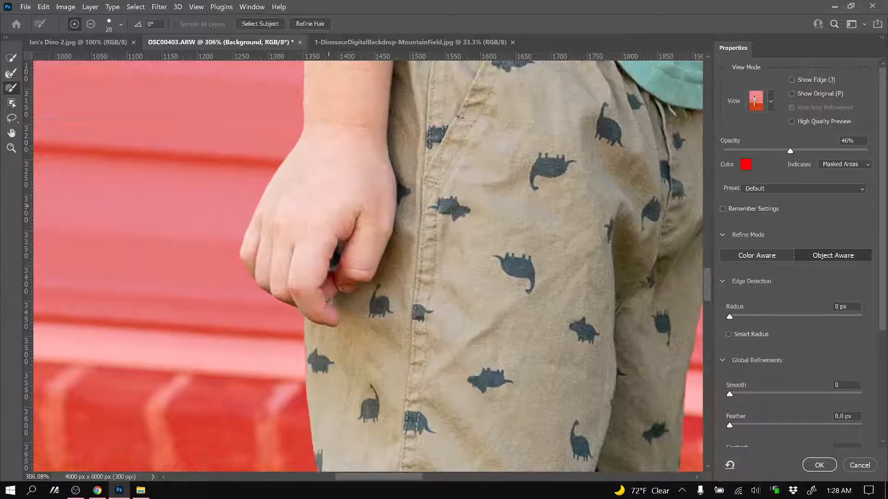
scroll(374, 139, up, 6)
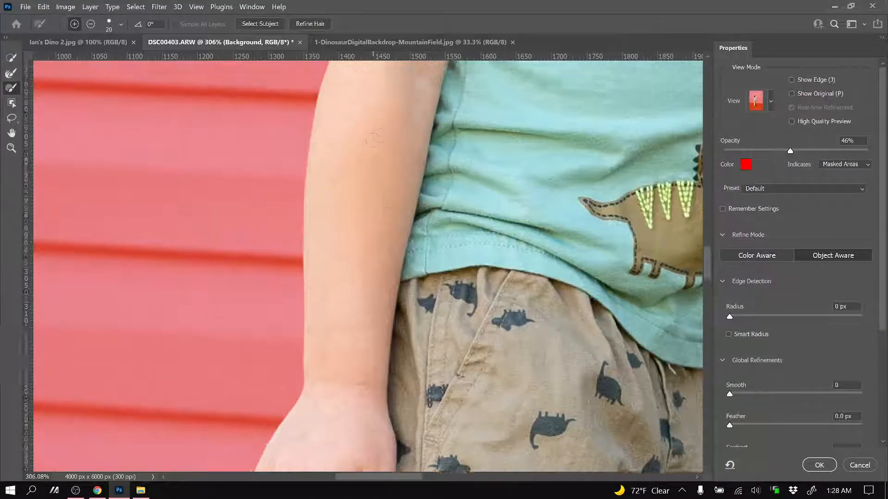
scroll(374, 138, up, 8)
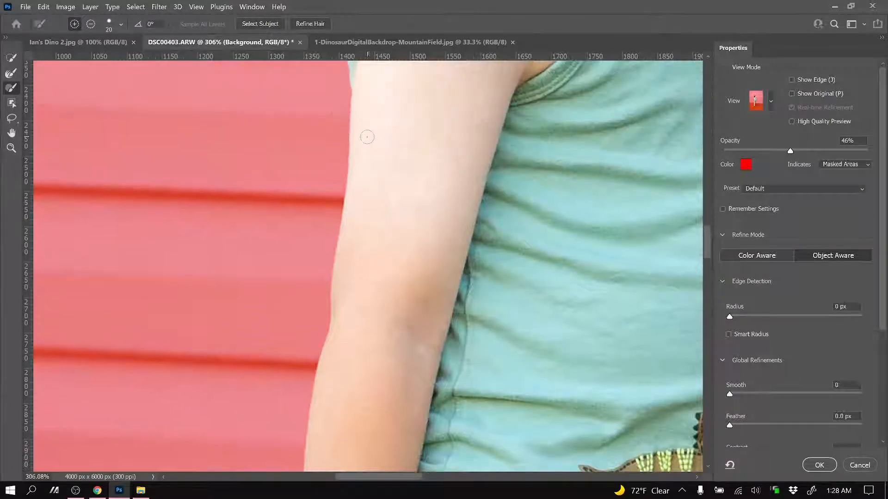
scroll(470, 152, up, 8)
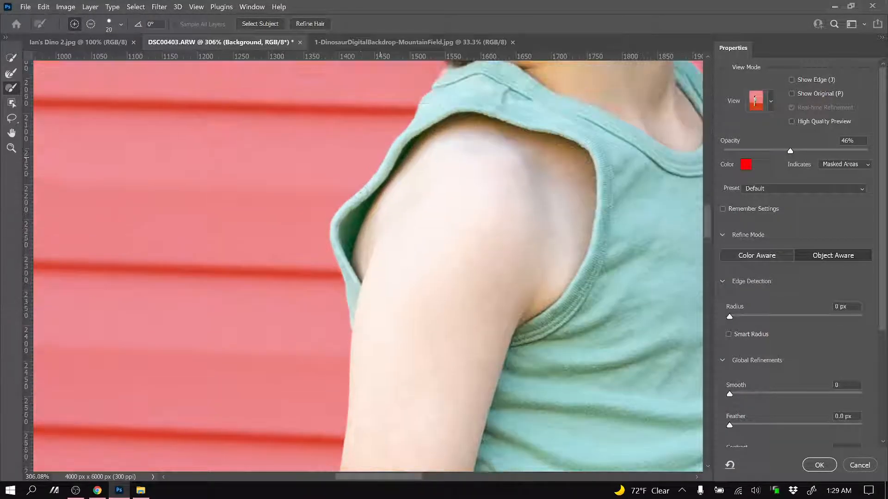
scroll(470, 152, up, 8)
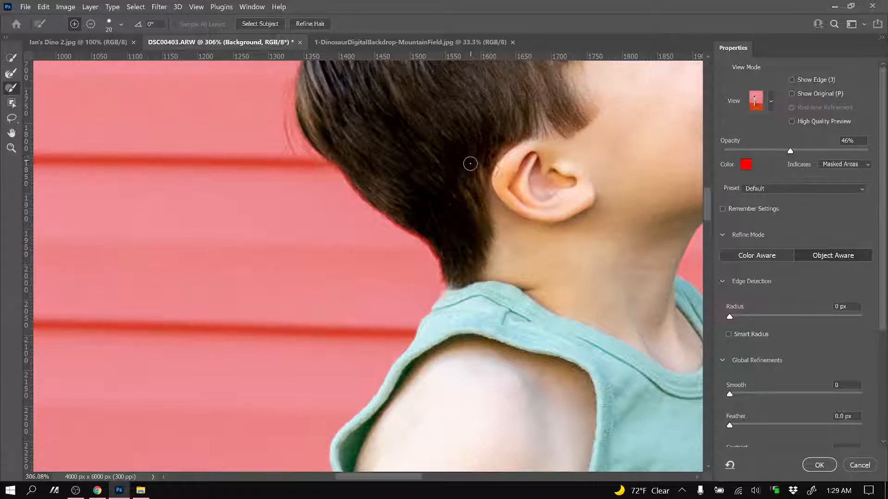
alt+scroll(470, 154, down, 3)
alt+scroll(581, 125, up, 4)
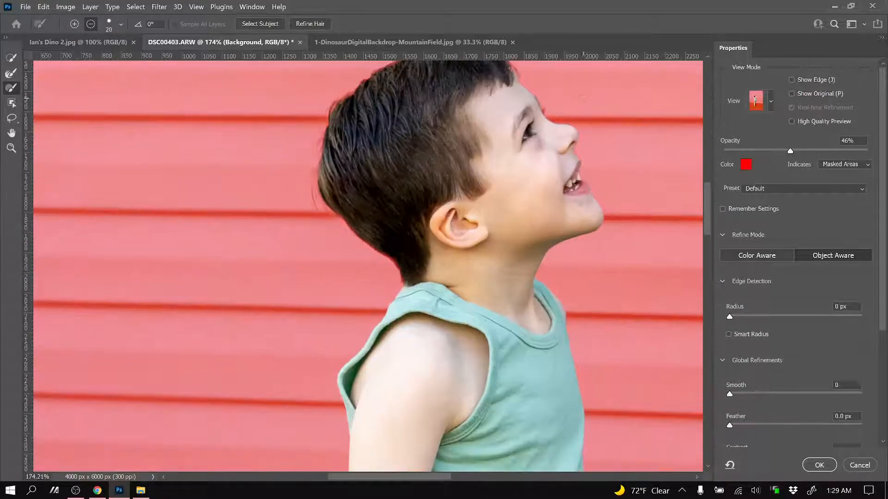
alt+scroll(580, 126, down, 8)
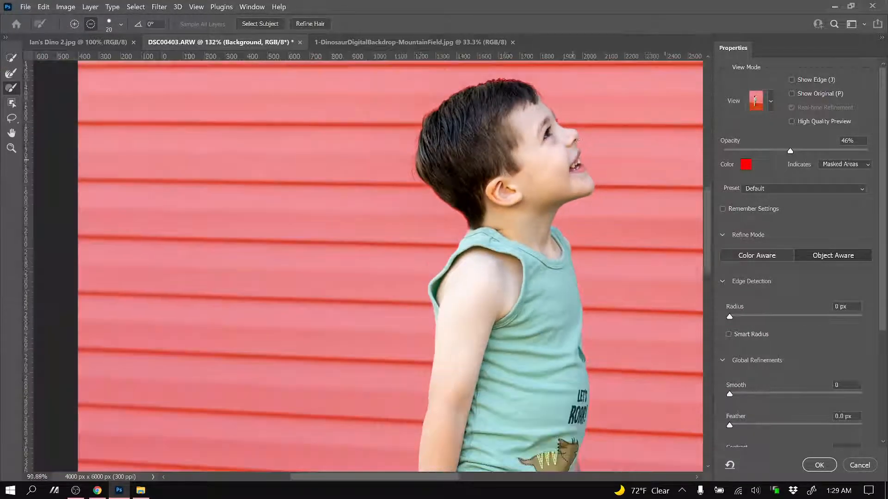
alt+scroll(489, 300, down, 3)
alt+scroll(464, 121, up, 7)
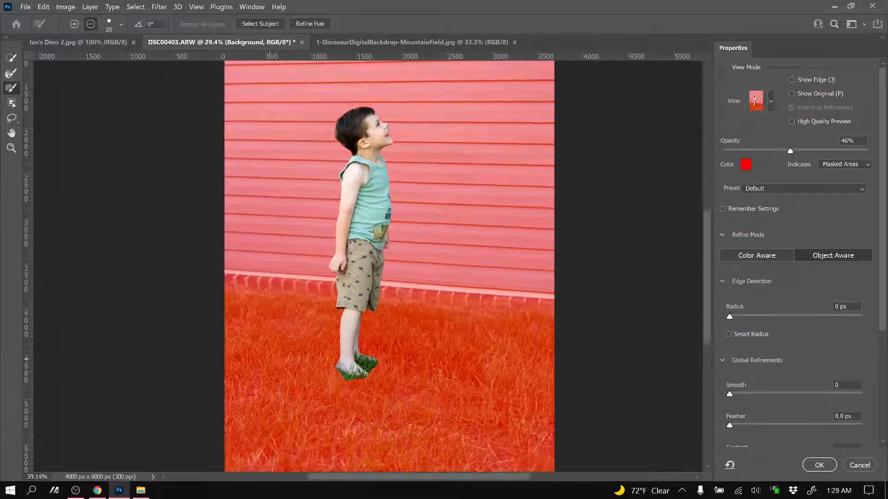
alt+scroll(464, 120, down, 3)
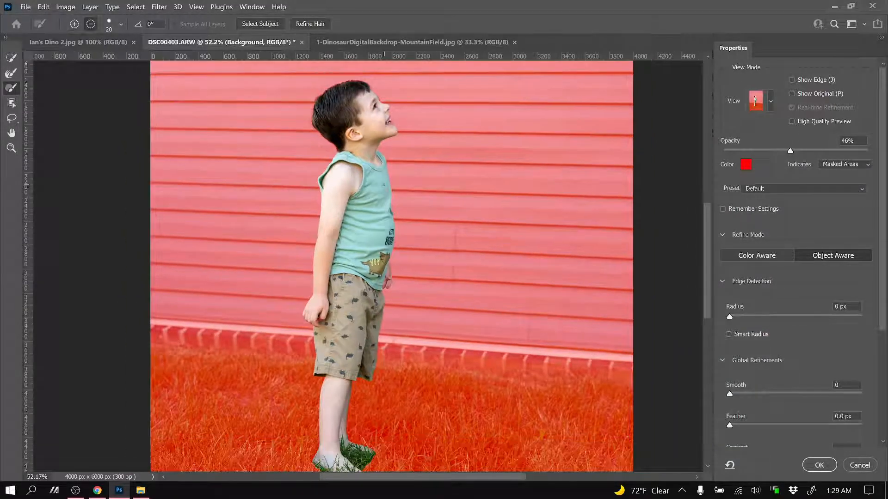
alt+scroll(351, 197, up, 5)
alt+scroll(351, 198, up, 1)
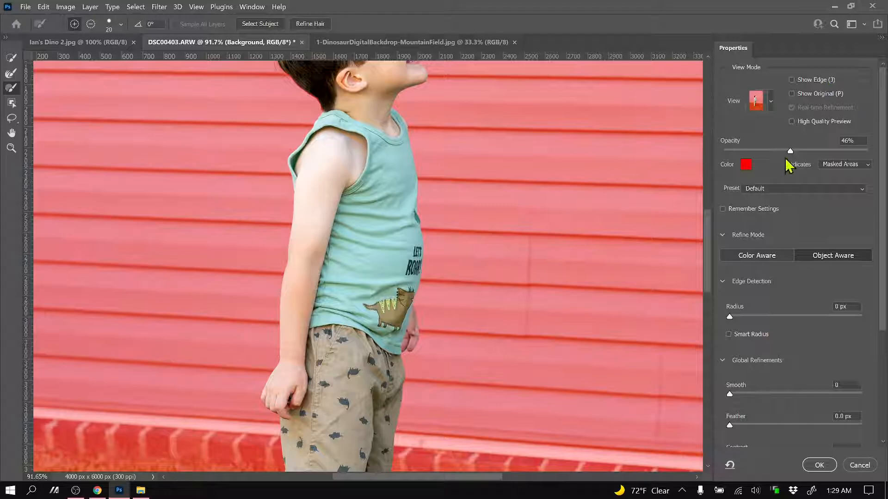
Set the red mask overlay opacity to 79% to check the cutout around the boy's upper body.
drag(789, 151, 794, 151)
drag(852, 152, 838, 149)
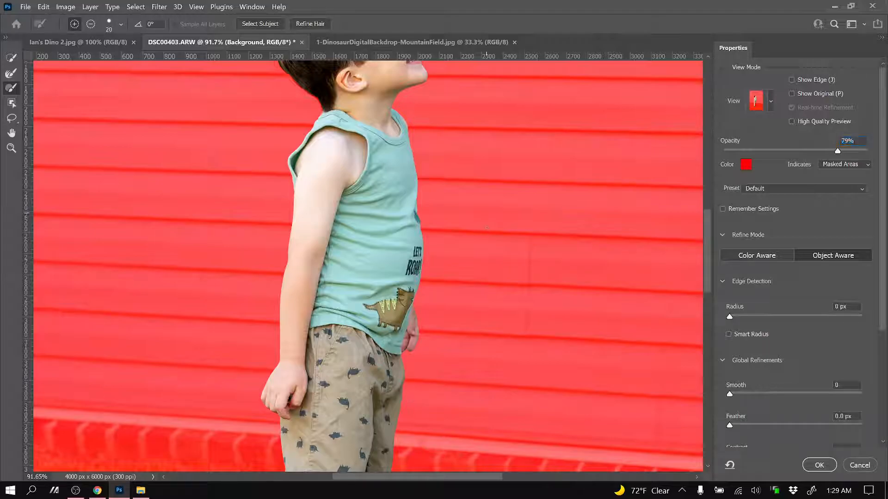
scroll(486, 227, up, 3)
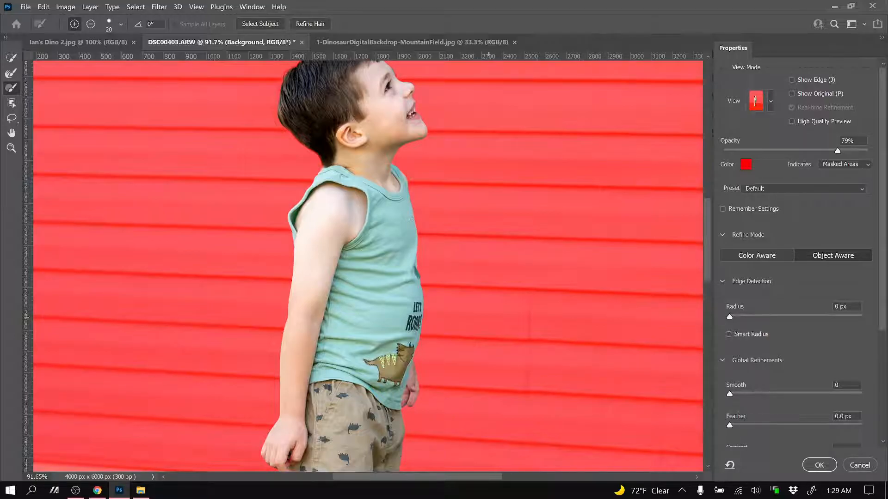
Feather the boy's selection by 1.1 px and check the softened edge along his arm and shirt.
scroll(777, 367, down, 5)
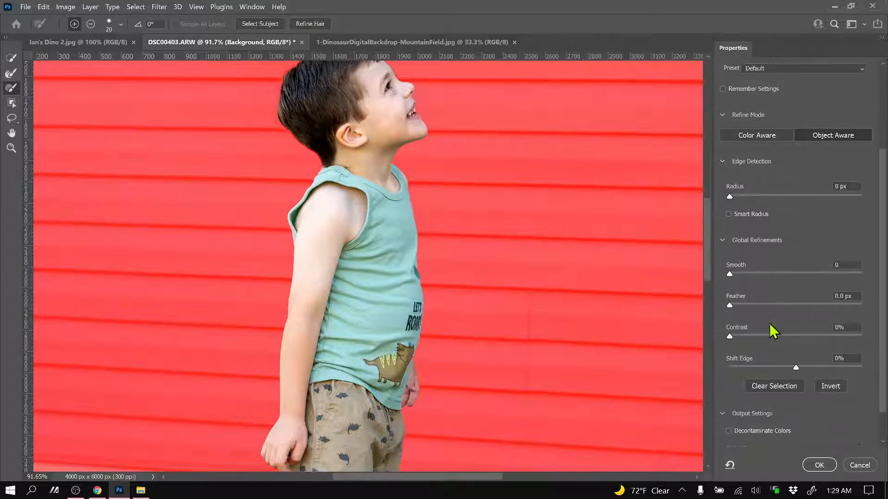
scroll(764, 250, down, 1)
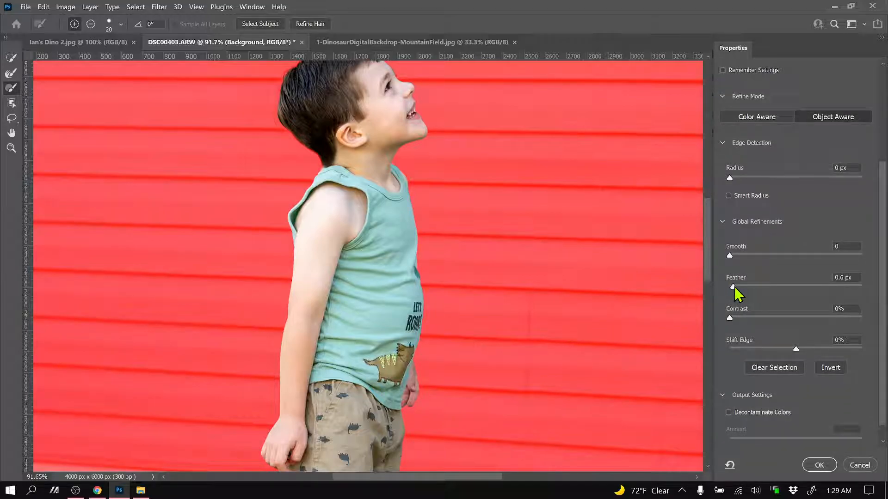
drag(736, 287, 737, 287)
scroll(396, 260, up, 6)
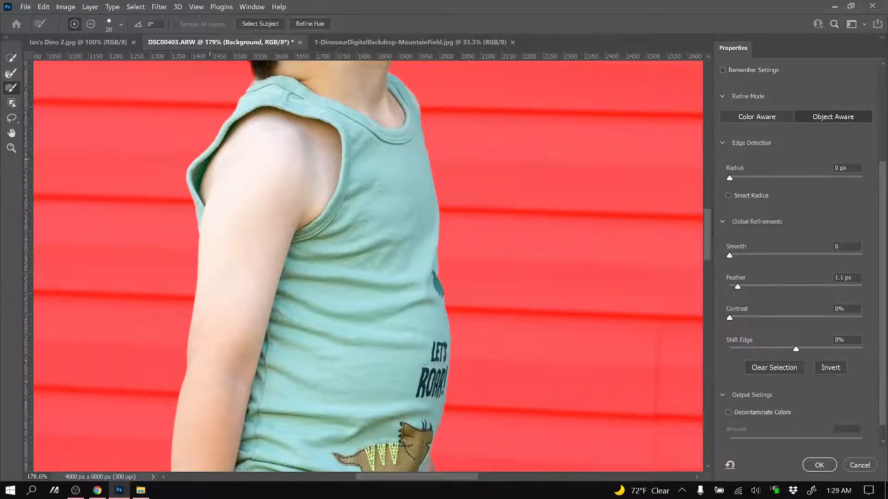
scroll(223, 236, down, 3)
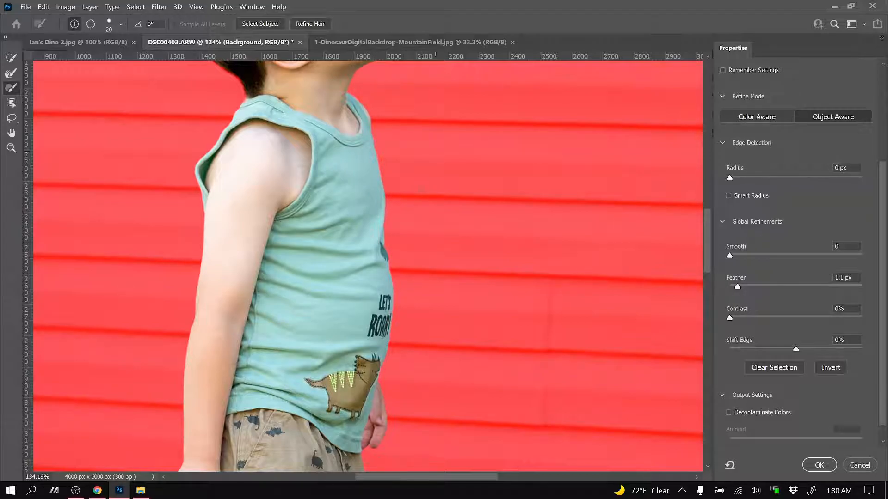
Set the selection's smoothing to 14 and check the cutout over the boy's whole figure.
drag(729, 256, 748, 257)
scroll(351, 231, down, 5)
scroll(349, 232, down, 3)
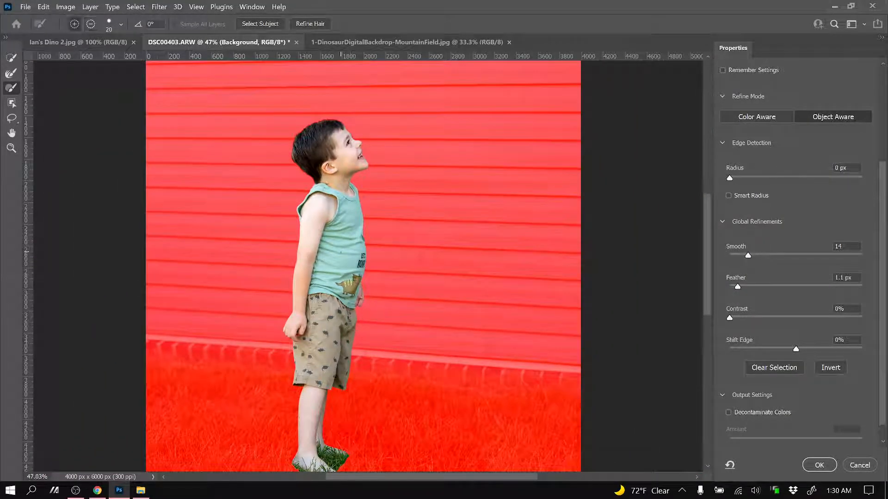
scroll(340, 231, down, 1)
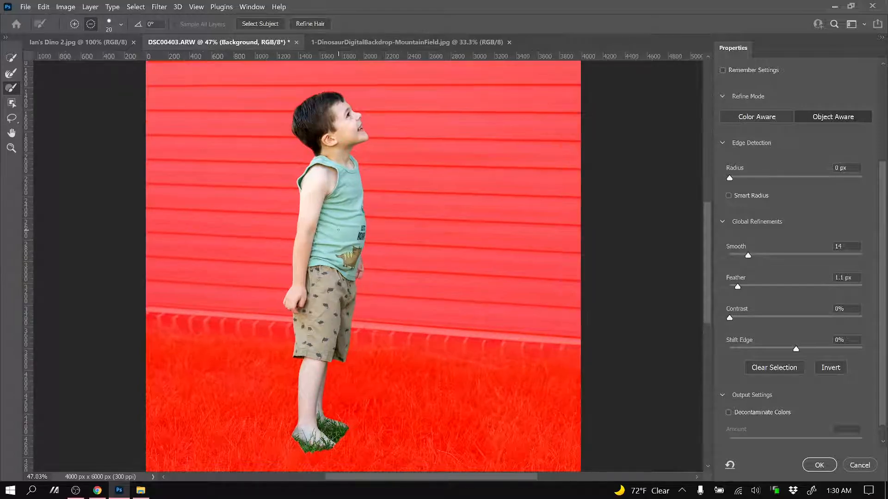
scroll(339, 231, up, 1)
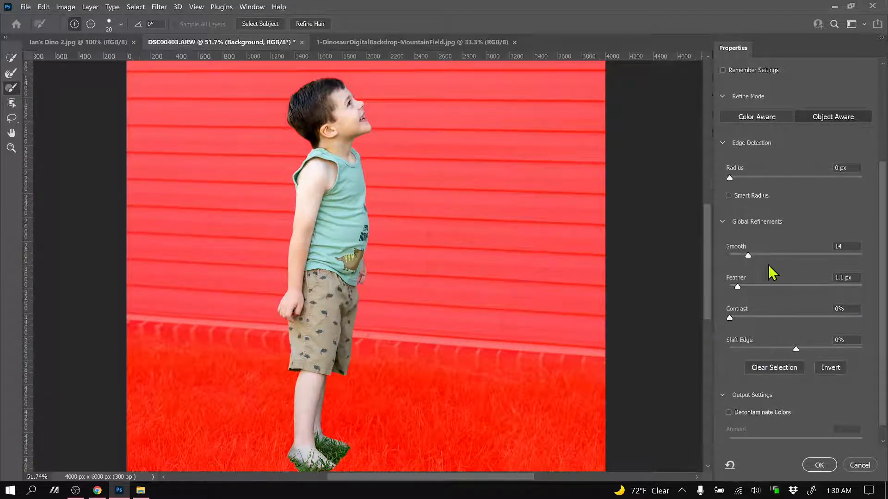
Output the refined selection as a new layer with a layer mask and apply it.
scroll(777, 259, down, 1)
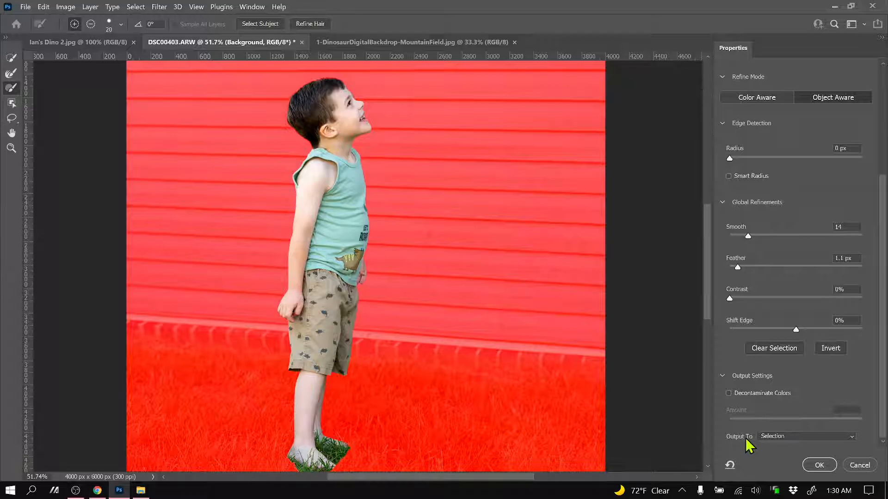
click(776, 438)
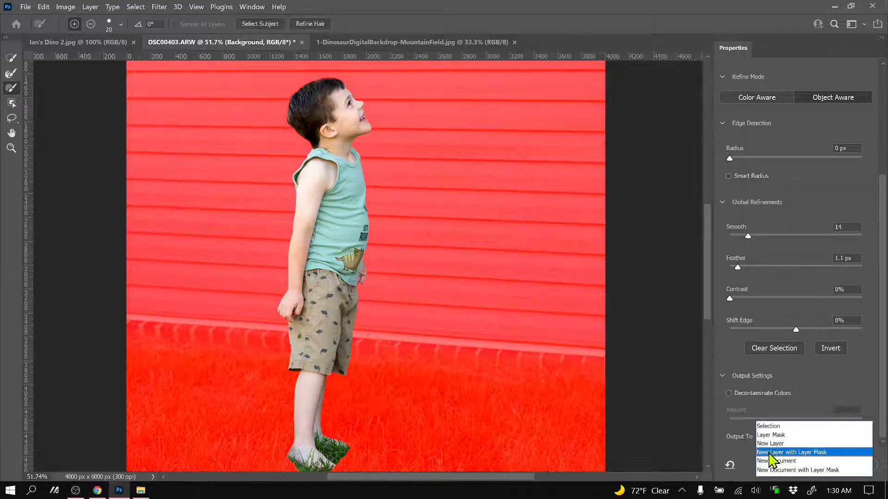
click(791, 452)
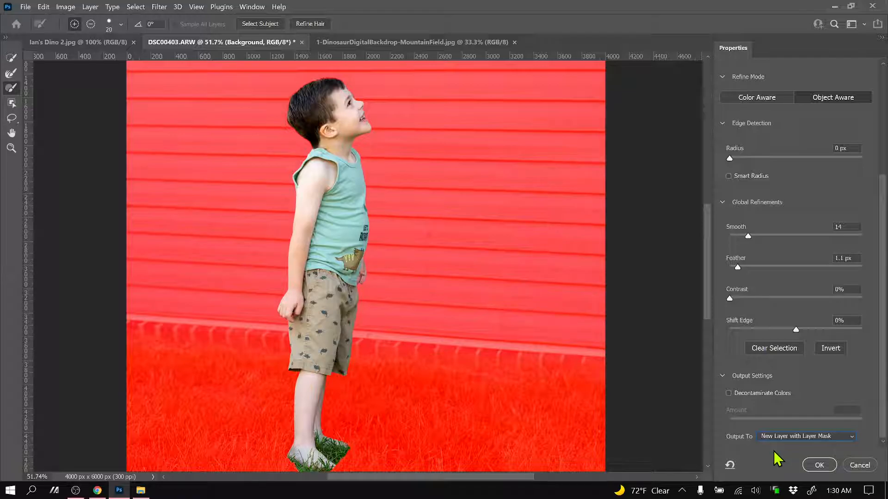
click(805, 470)
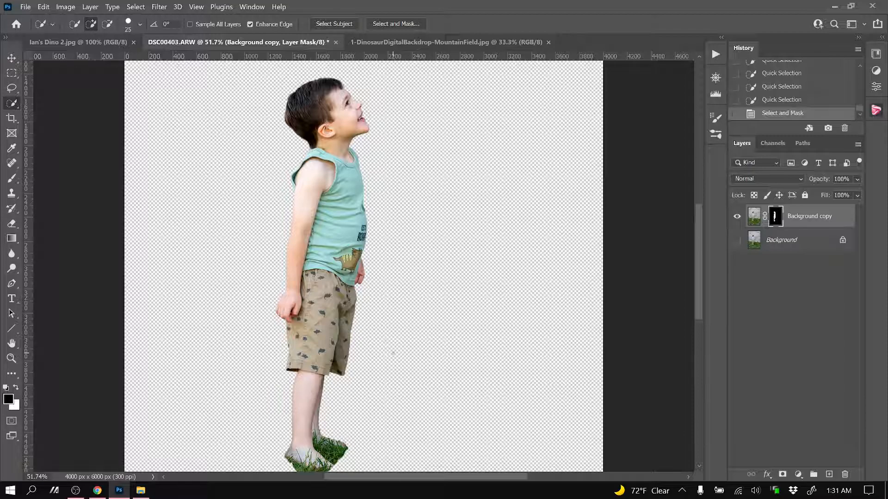
Try painting white on the layer mask beside the boy to reveal the wall, and undo the stroke.
click(12, 179)
key(x)
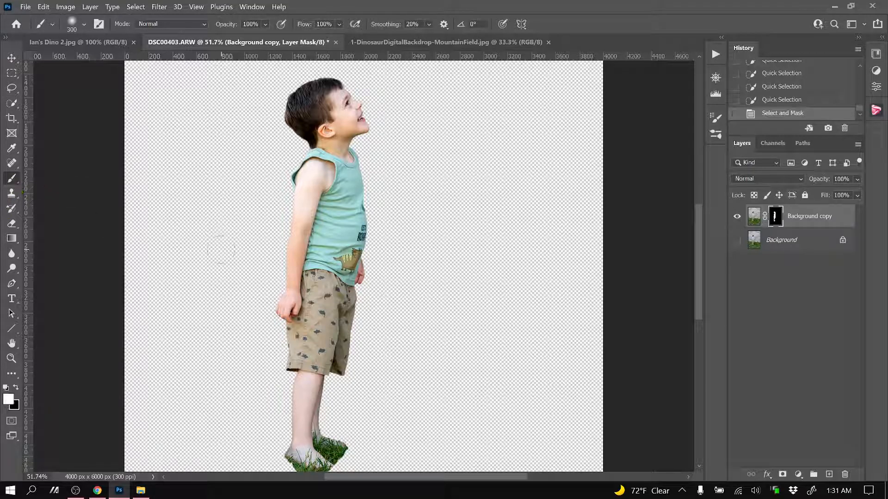
mouse_move(412, 286)
mouse_down()
mouse_move(504, 295)
mouse_move(518, 267)
mouse_move(537, 252)
mouse_up()
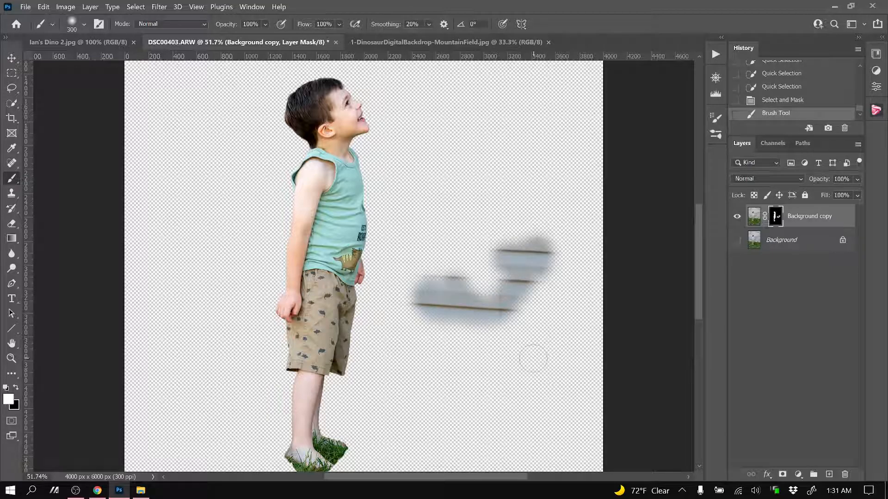
key(ctrl+z)
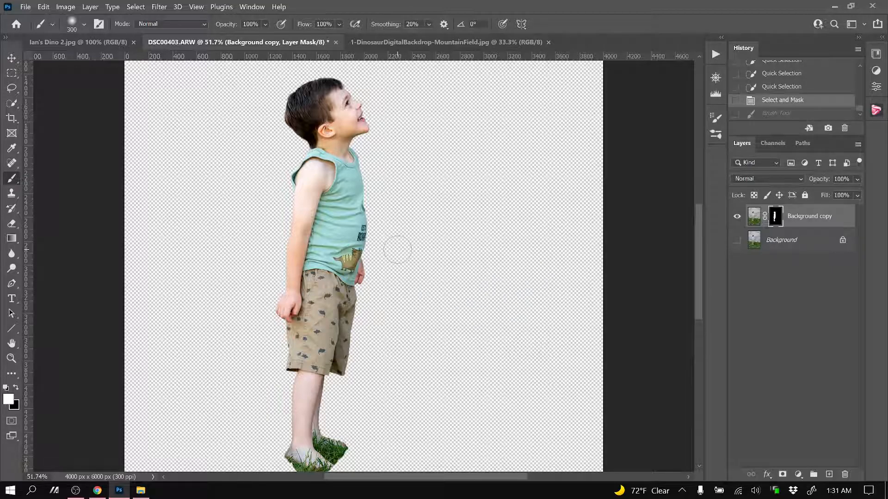
Rename the masked cutout layer with the boy's first name and copy it into the 1-DinosaurDigitalBackdrop-MountainField.jpg document.
scroll(397, 250, down, 3)
double_click(799, 217)
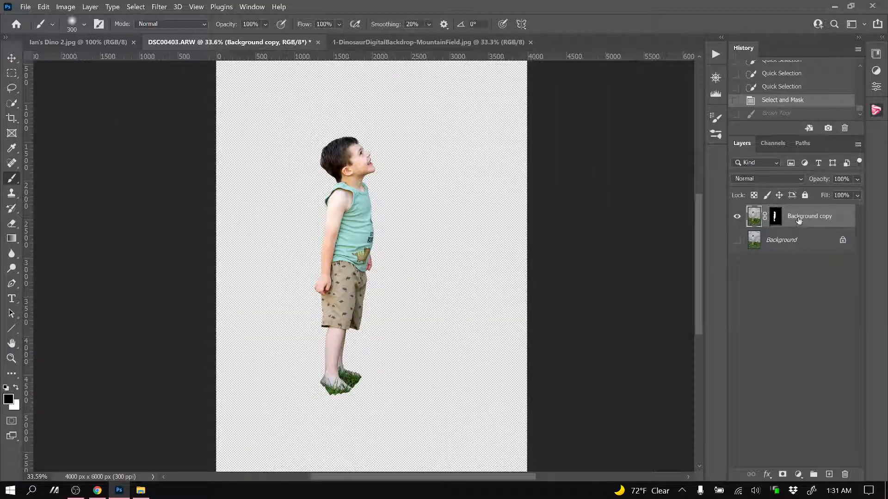
text(Ian)
key(Return)
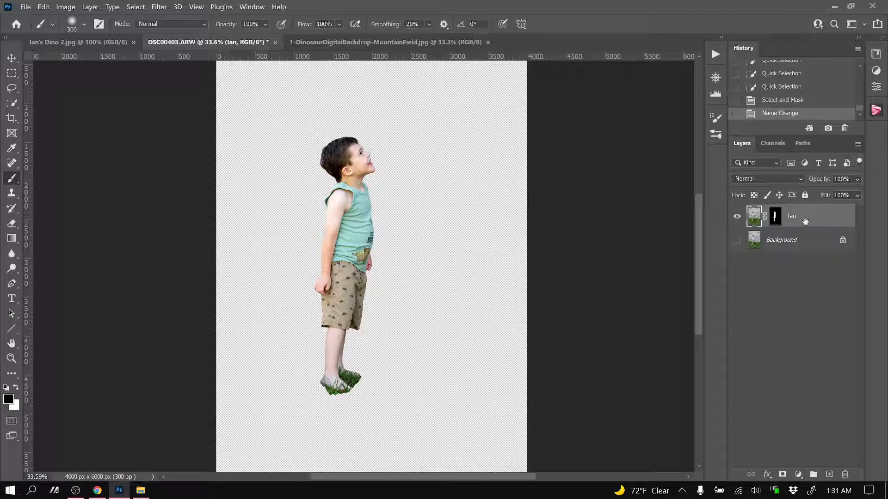
drag(795, 220, 321, 332)
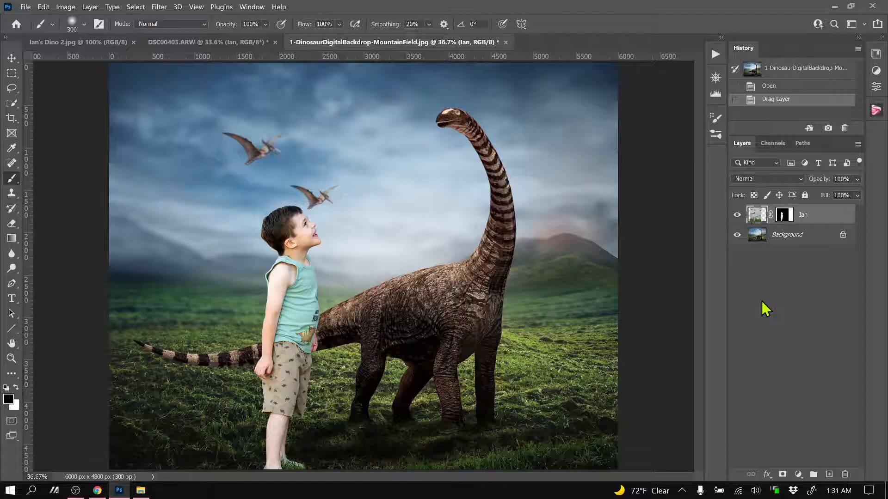
Scale the boy's layer proportionally to about 55.27% and place him on the grass in front of the dinosaur's tail.
key(ctrl+t)
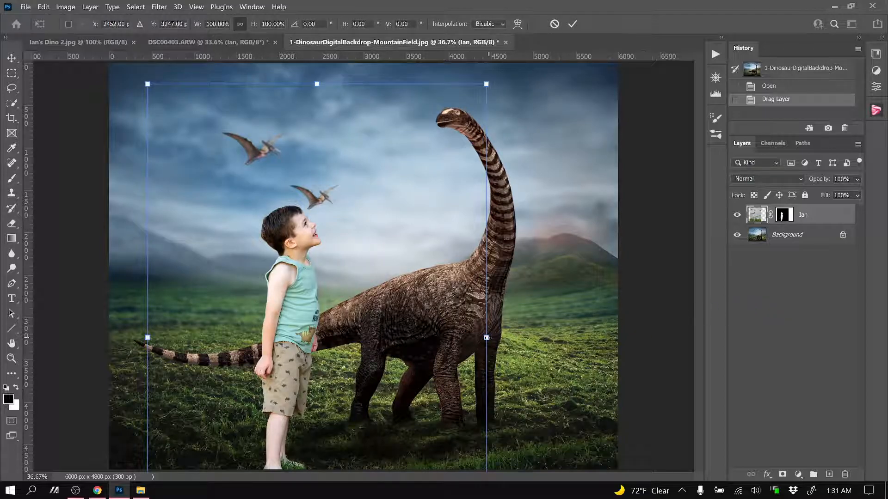
drag(357, 322, 321, 271)
drag(473, 300, 323, 300)
drag(265, 295, 328, 352)
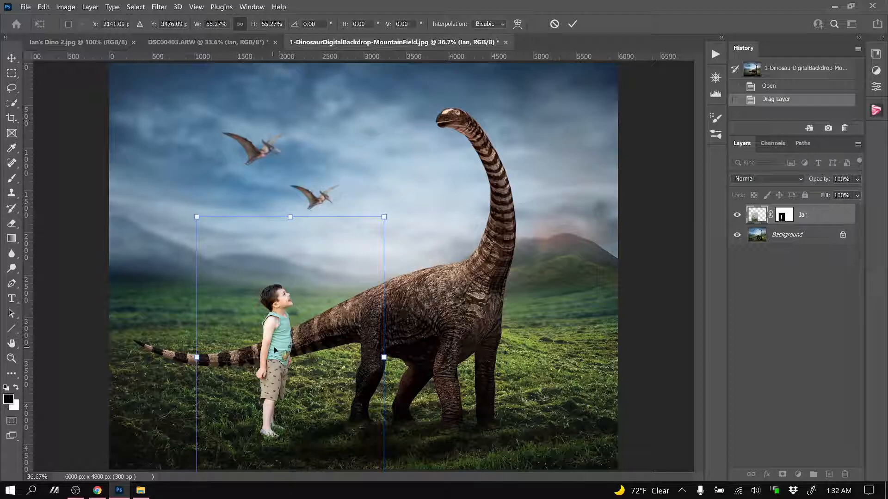
drag(279, 346, 280, 347)
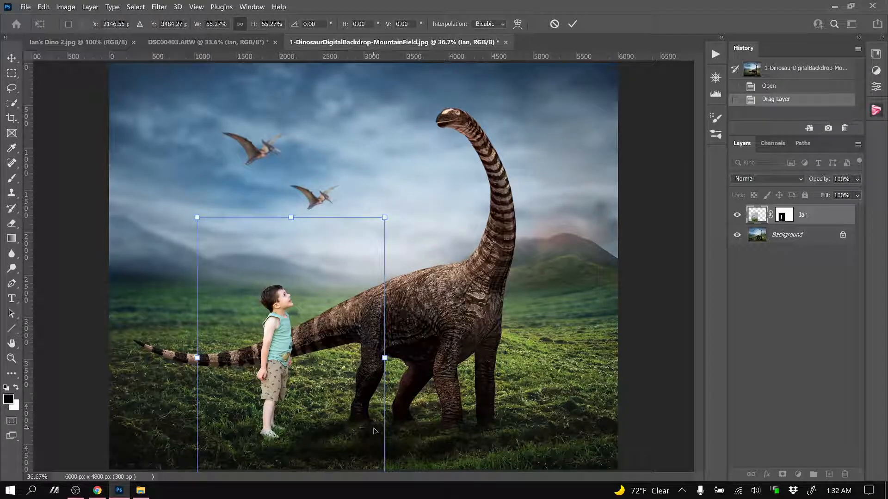
scroll(303, 439, up, 5)
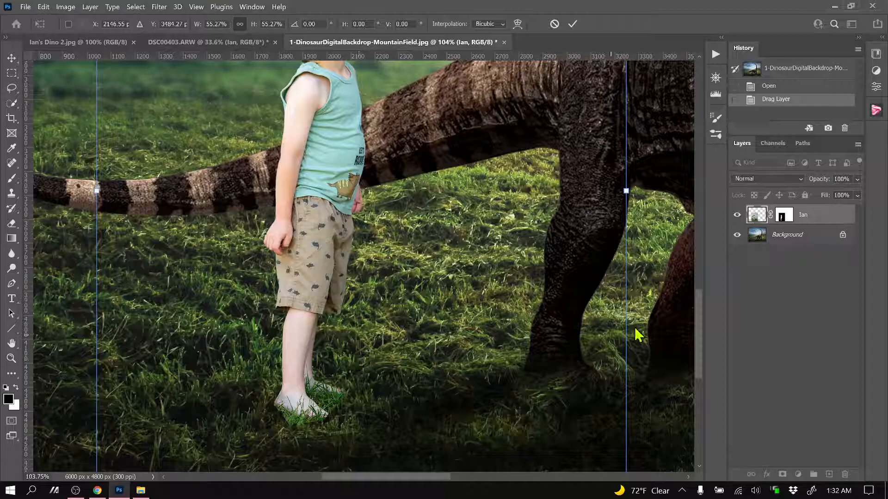
drag(699, 317, 694, 329)
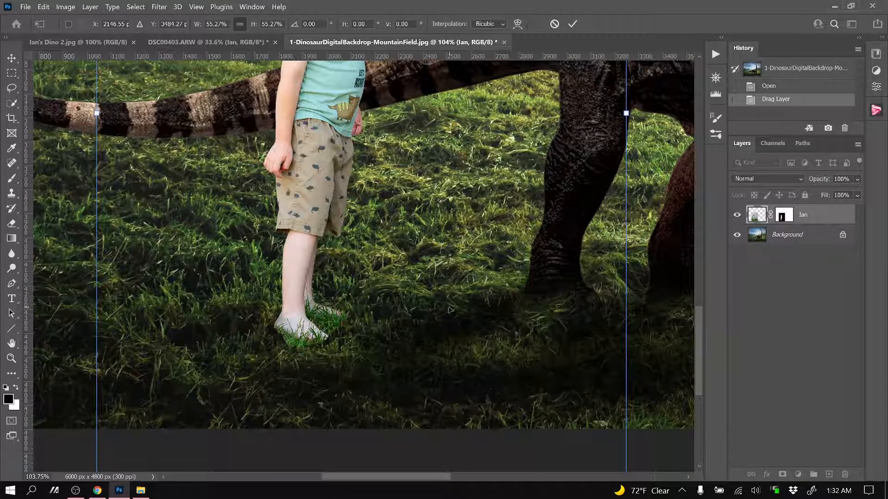
mouse_move(310, 333)
mouse_down()
mouse_move(314, 324)
mouse_move(336, 326)
mouse_move(308, 331)
mouse_up()
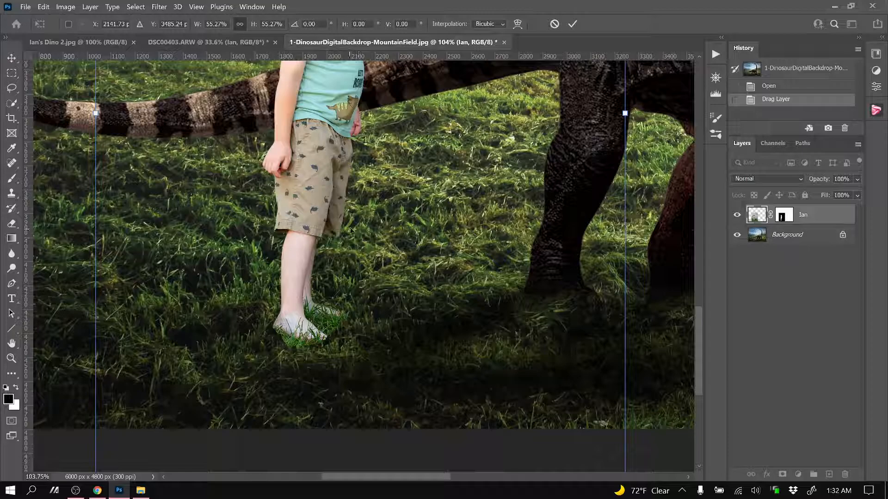
Rotate the boy's layer counterclockwise by about 2.34° and fine-tune his horizontal position in front of the tail.
scroll(350, 229, down, 3)
drag(551, 210, 557, 203)
scroll(305, 184, down, 3)
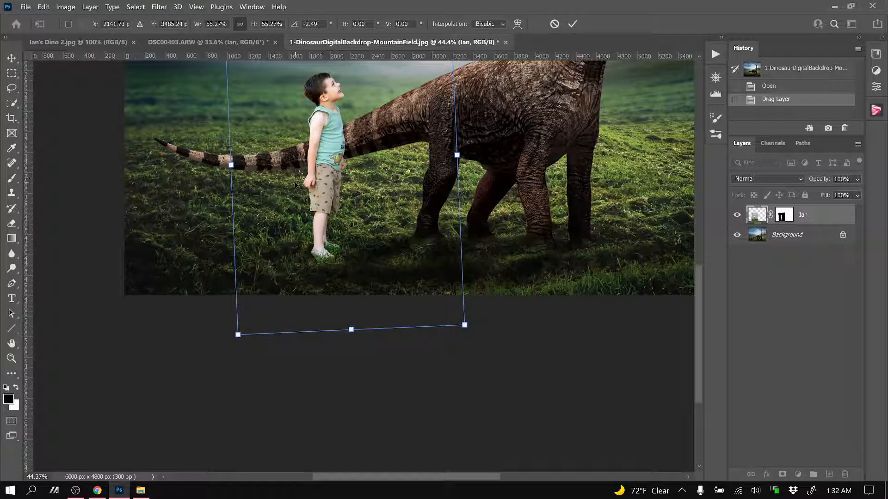
scroll(295, 185, up, 4)
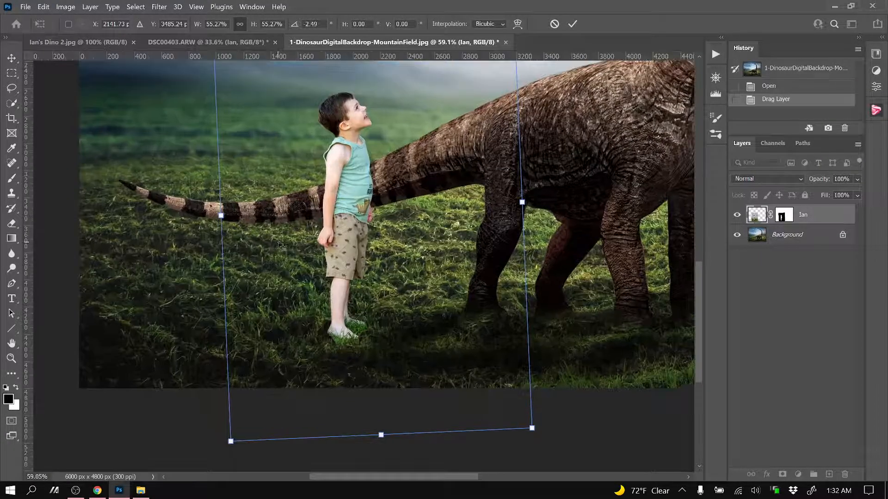
drag(540, 217, 542, 219)
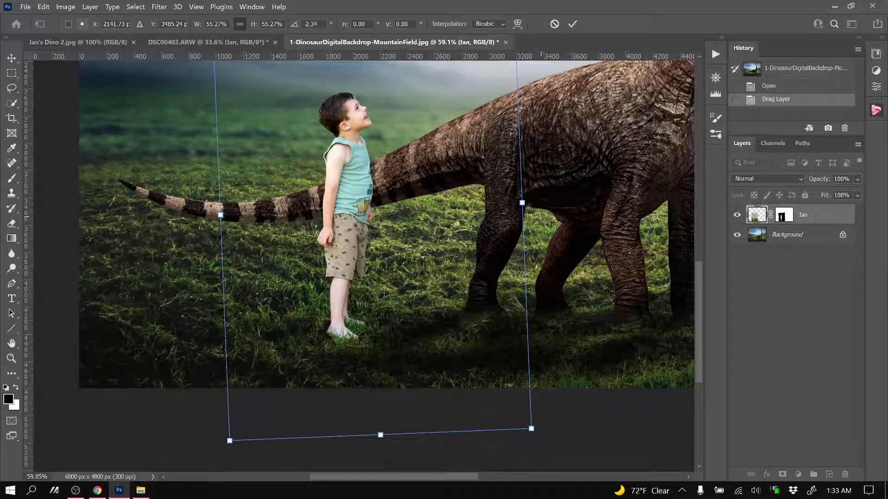
drag(330, 280, 324, 278)
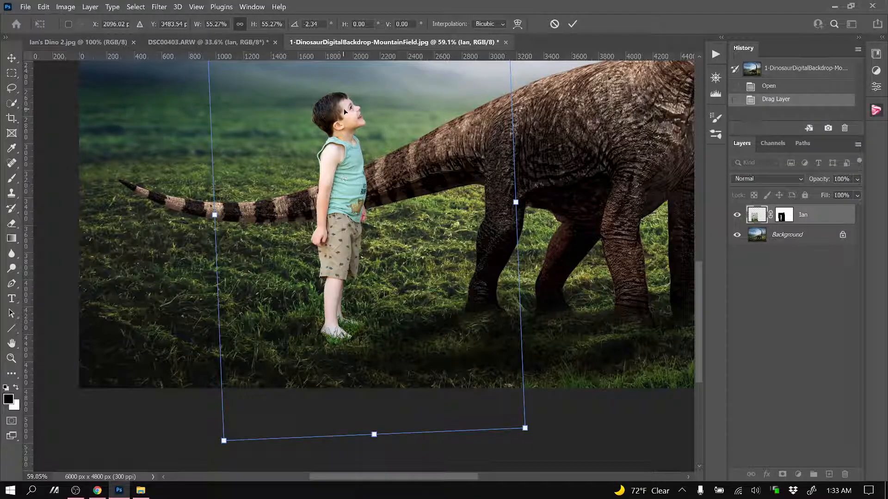
drag(347, 113, 352, 113)
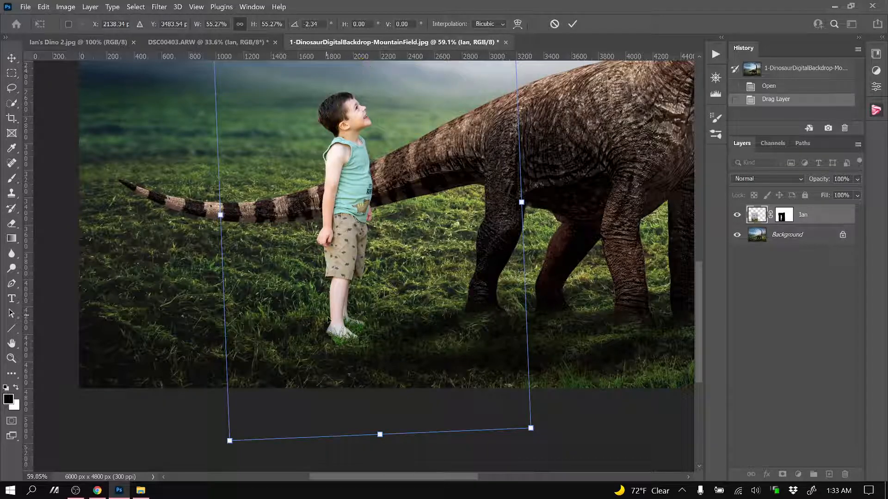
Scale the boy's layer down proportionally to about 51.02% and check his size against the dinosaur.
scroll(338, 349, up, 3)
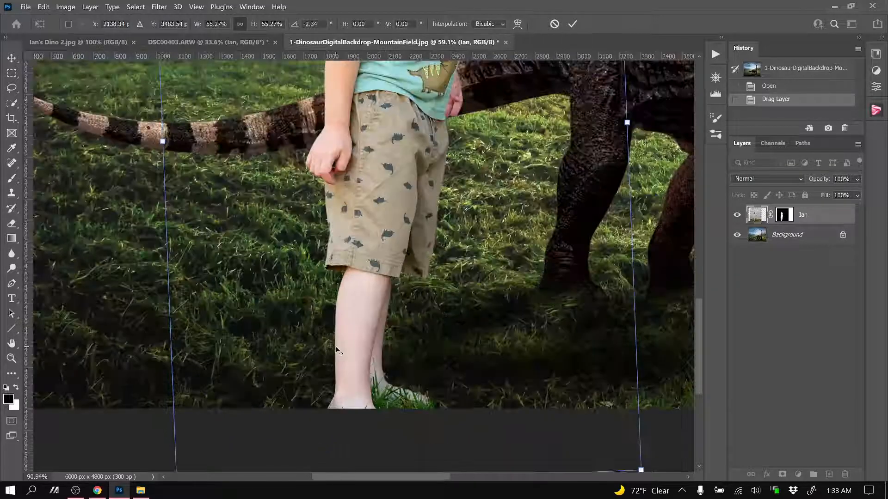
scroll(337, 349, up, 1)
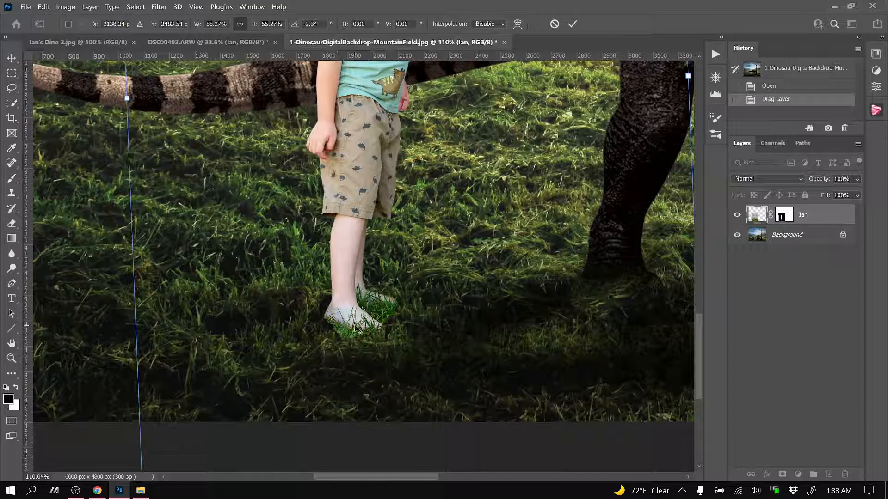
scroll(356, 328, down, 5)
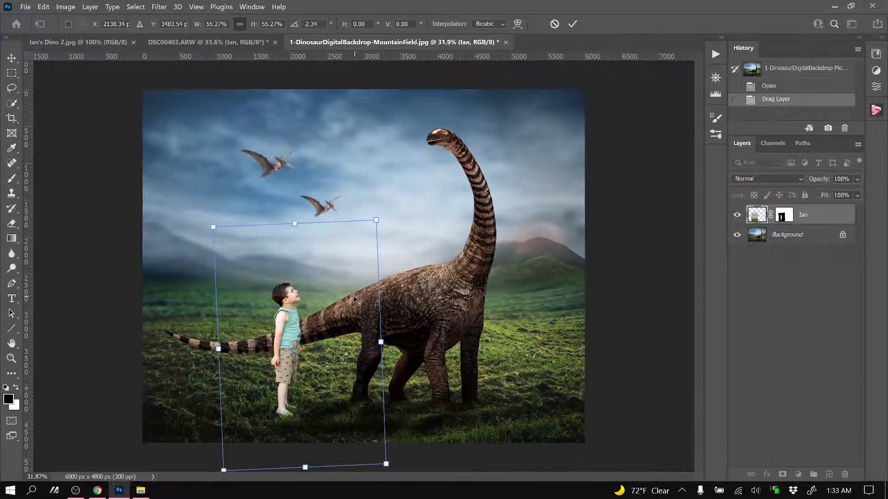
drag(376, 220, 361, 231)
scroll(235, 390, up, 2)
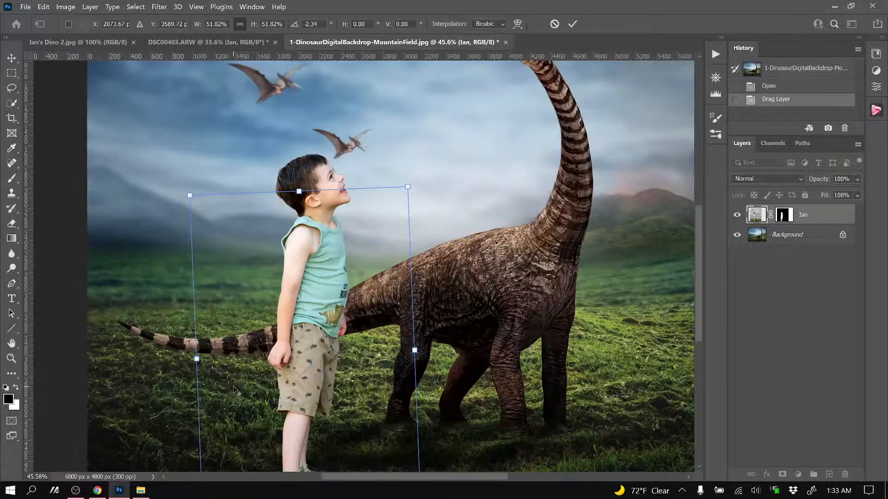
scroll(234, 390, up, 1)
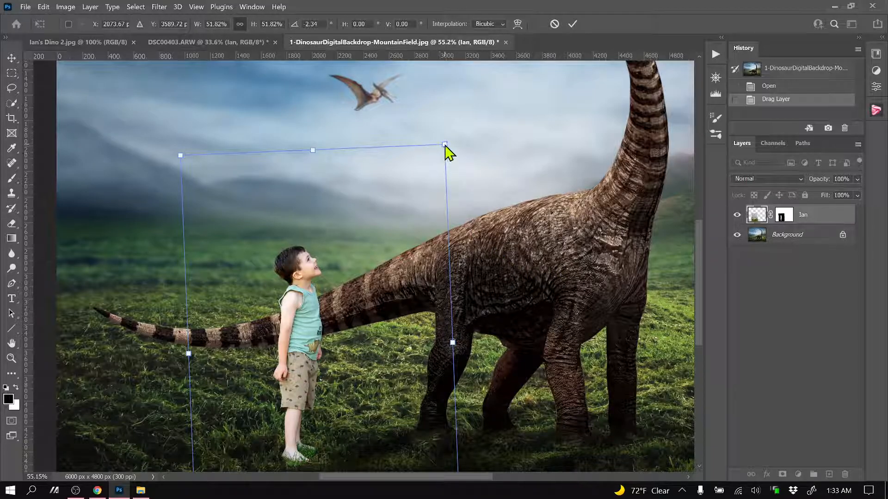
drag(445, 144, 439, 149)
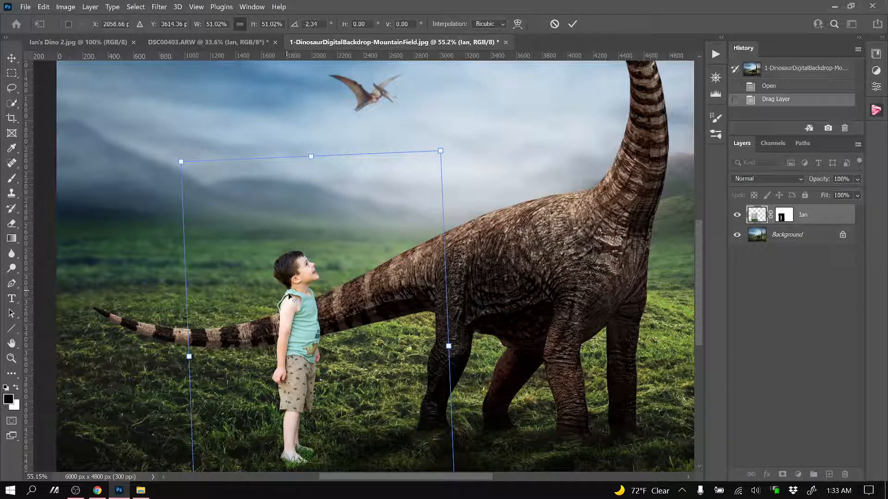
scroll(288, 295, up, 3)
scroll(348, 319, down, 4)
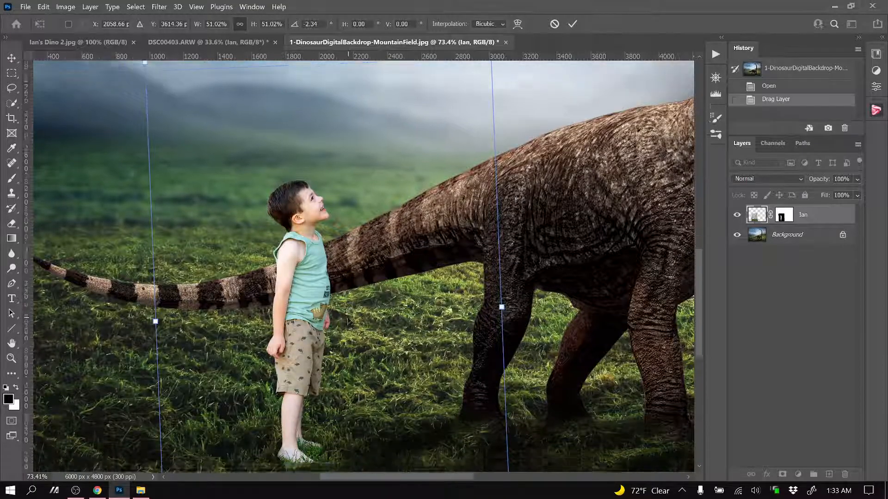
Move the boy's layer slightly toward the dinosaur and up to about X 2122 px, Y 3577 px, and apply the transform.
scroll(350, 320, down, 1)
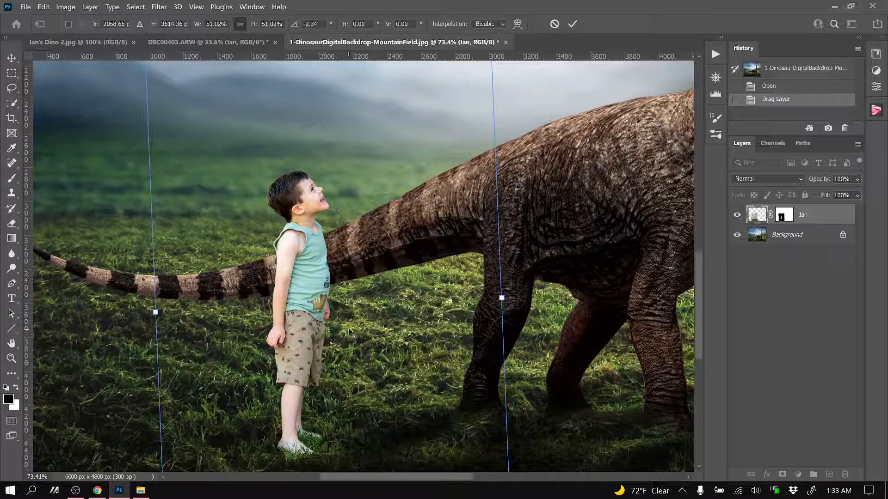
scroll(396, 360, up, 1)
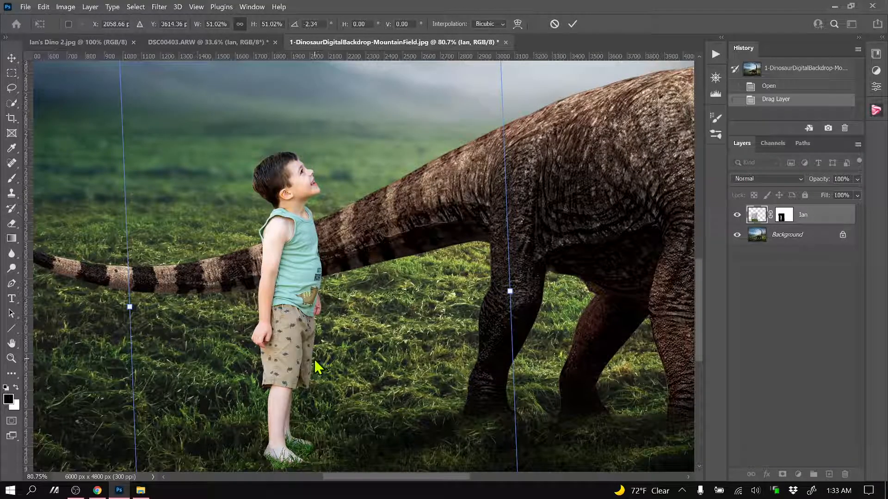
drag(697, 277, 699, 285)
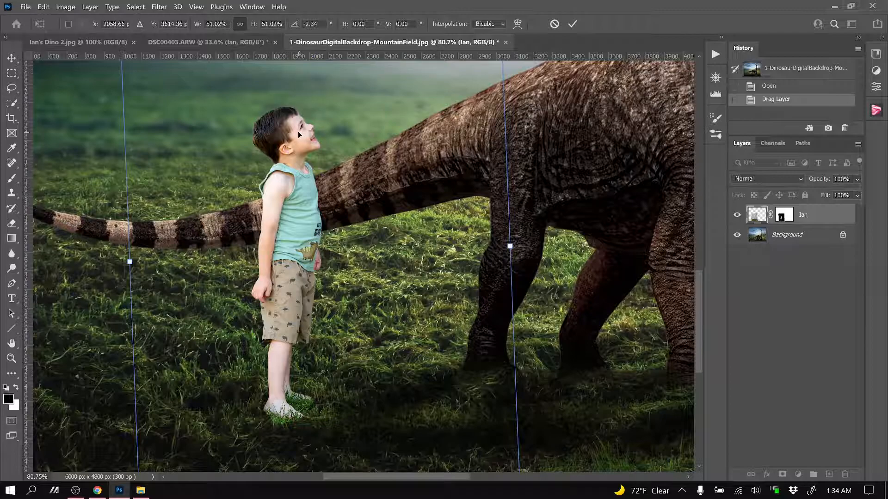
drag(298, 132, 309, 133)
alt+scroll(248, 346, up, 4)
scroll(310, 389, down, 3)
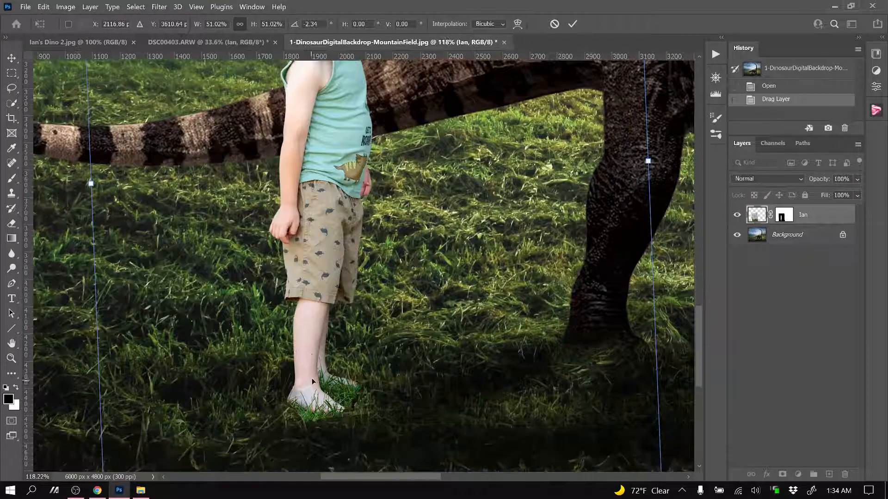
drag(324, 363, 324, 359)
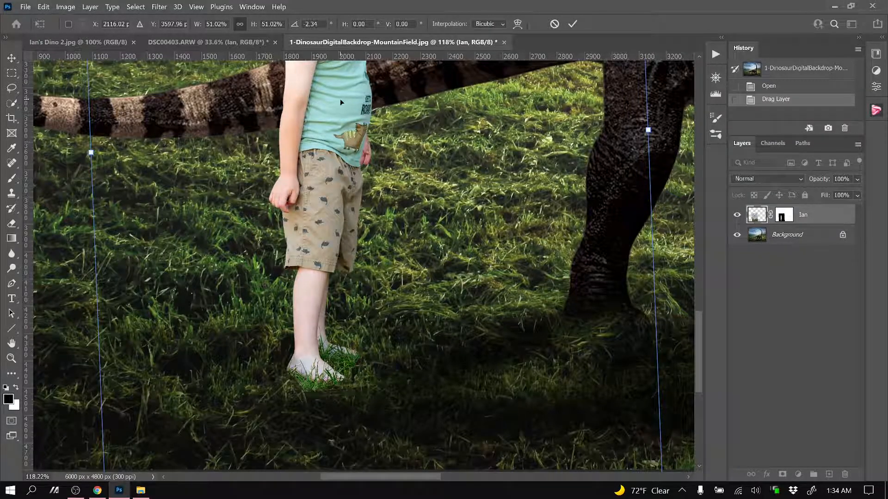
alt+scroll(332, 275, down, 4)
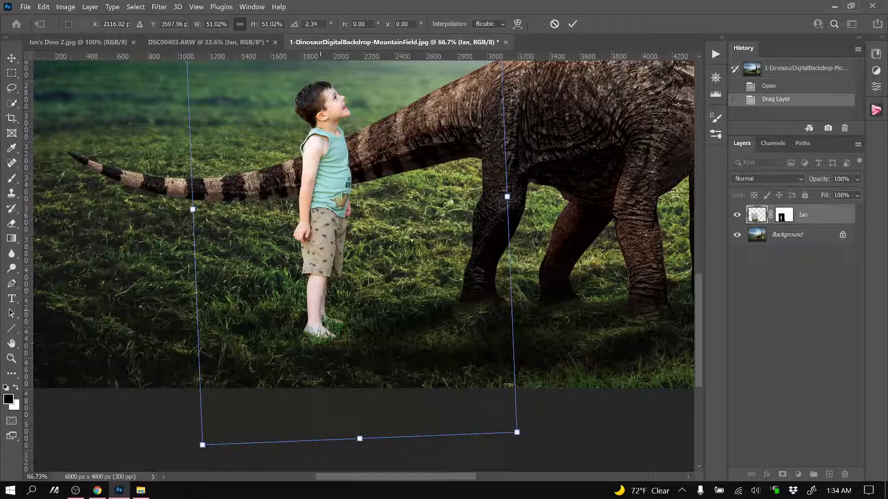
drag(325, 329, 326, 322)
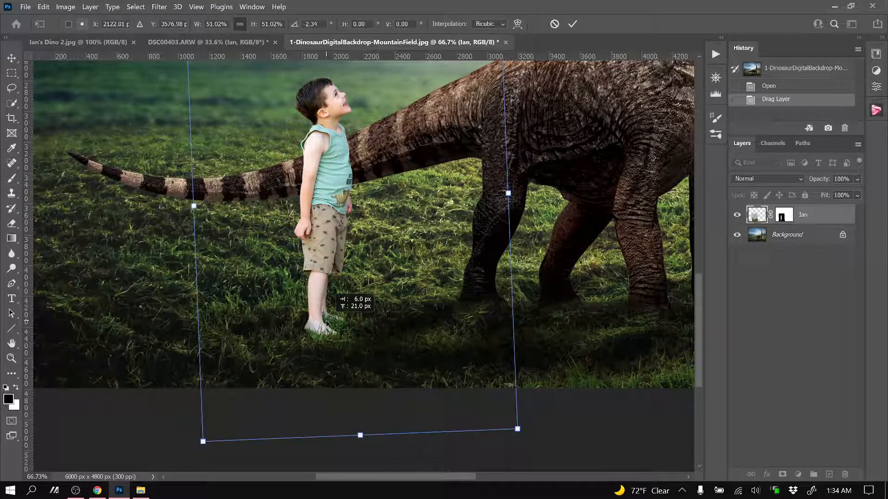
alt+scroll(326, 322, down, 4)
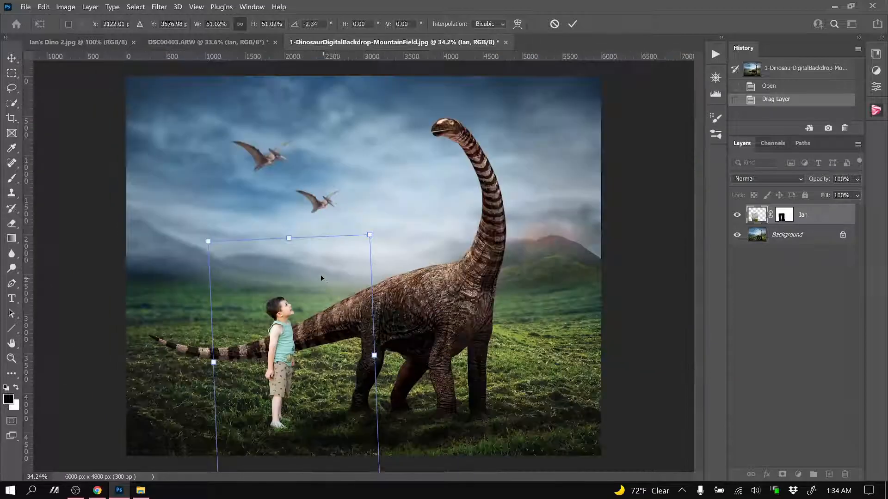
click(572, 24)
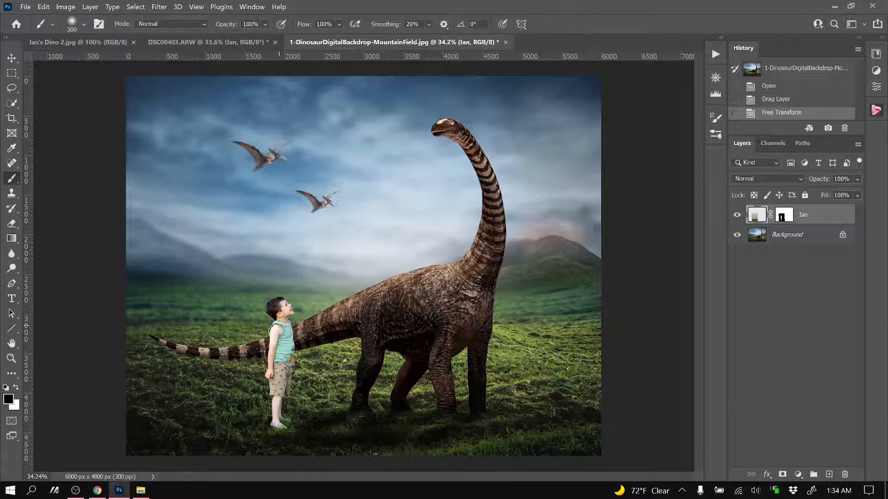
Examine the boy's placement beside the dinosaur and how the grass around his feet blends with the backdrop's grass.
alt+scroll(199, 391, up, 2)
alt+scroll(225, 370, up, 1)
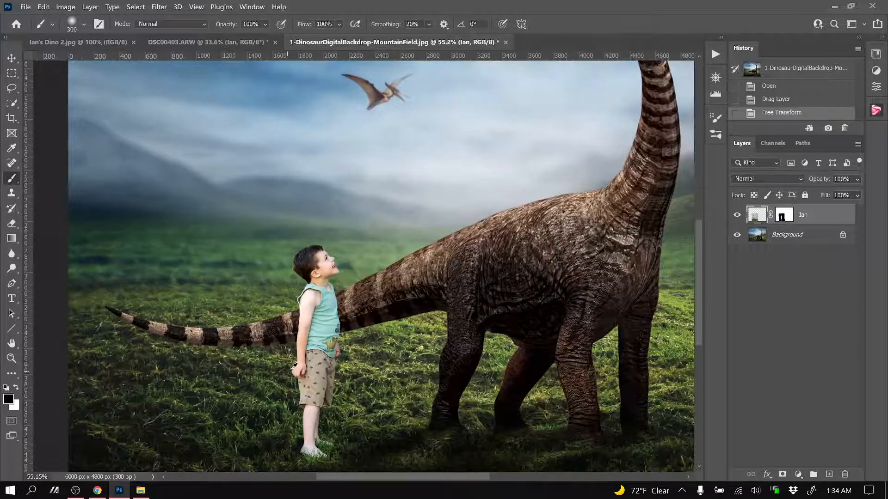
scroll(226, 370, down, 3)
alt+scroll(307, 306, up, 1)
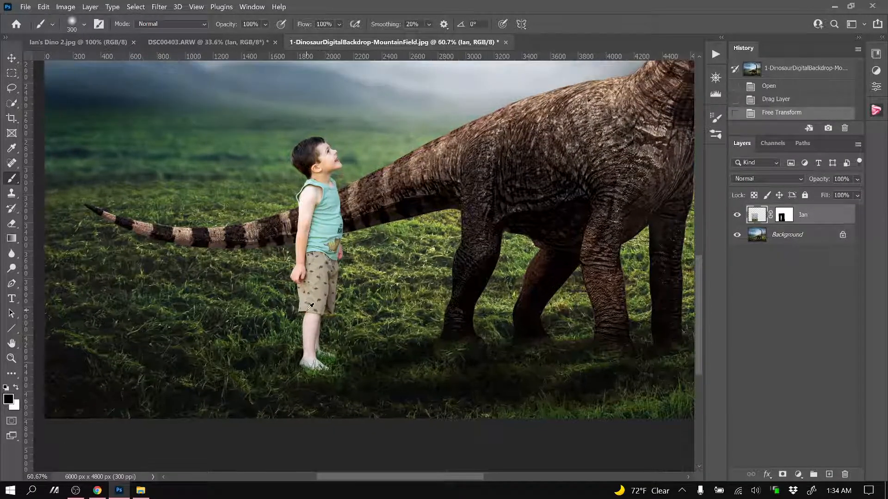
scroll(306, 305, up, 1)
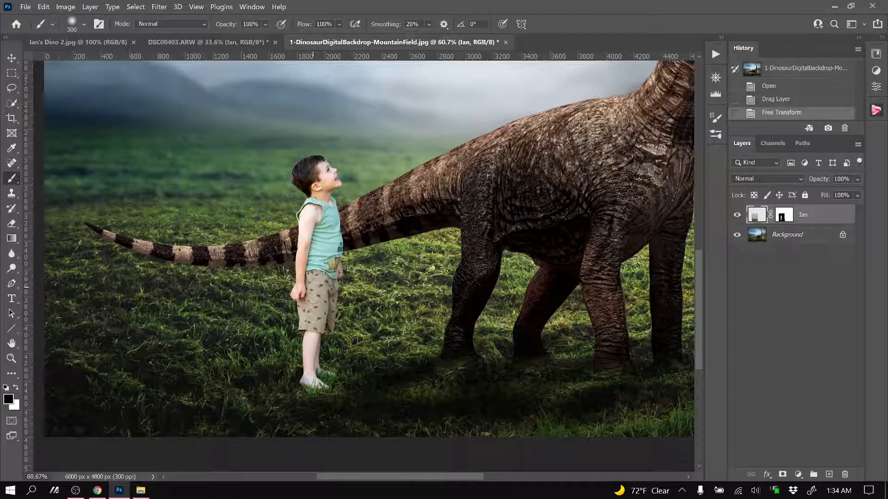
alt+scroll(310, 288, down, 7)
alt+scroll(247, 391, up, 7)
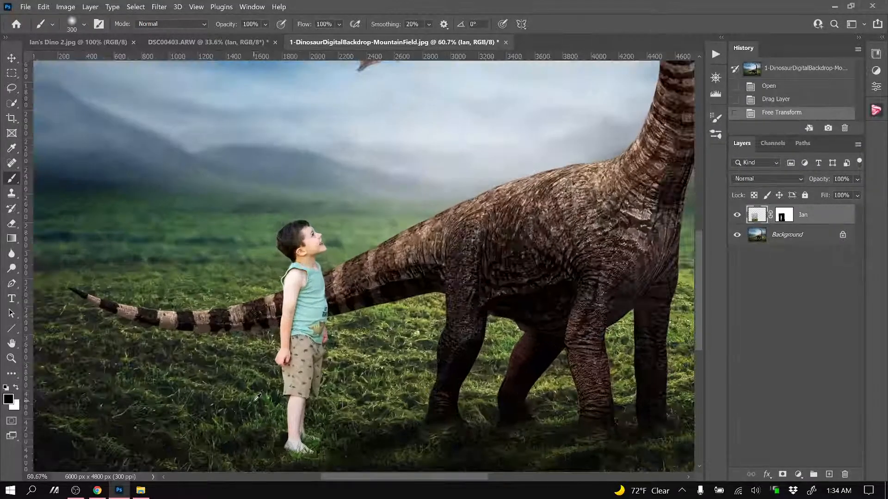
scroll(257, 396, down, 2)
scroll(307, 397, down, 4)
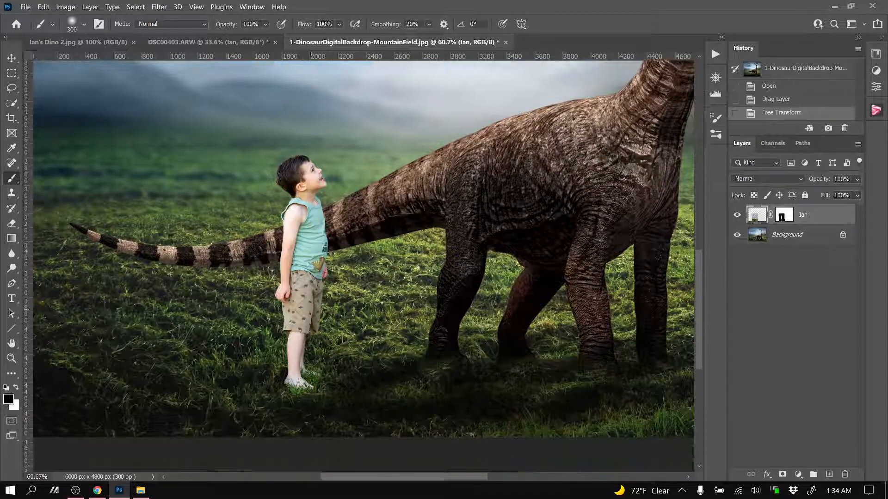
alt+scroll(287, 389, up, 3)
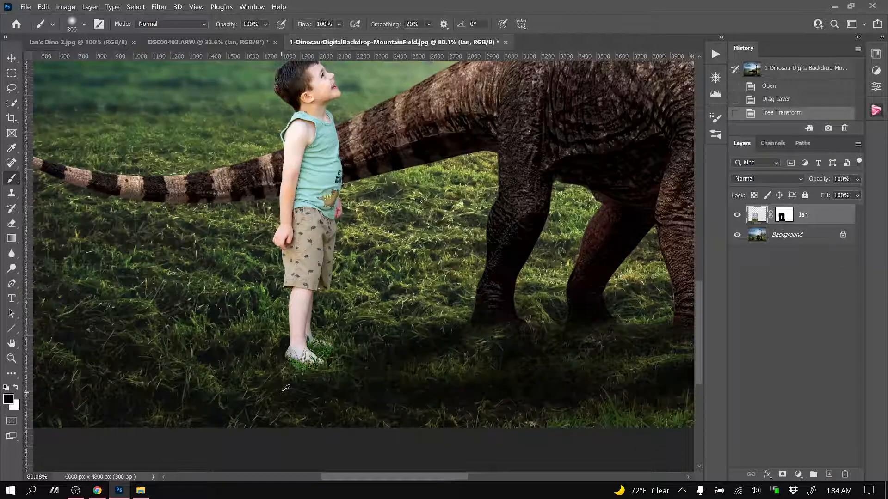
alt+scroll(286, 387, up, 4)
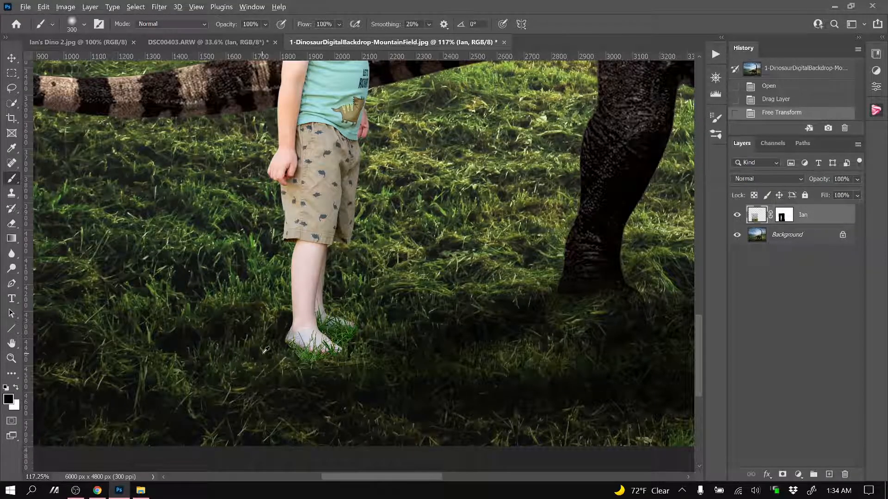
alt+scroll(265, 353, up, 2)
scroll(265, 354, down, 2)
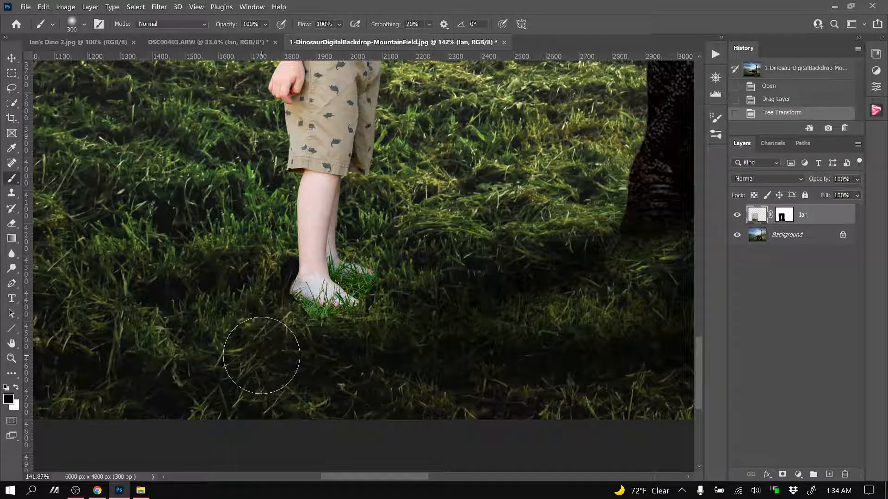
alt+scroll(307, 328, up, 1)
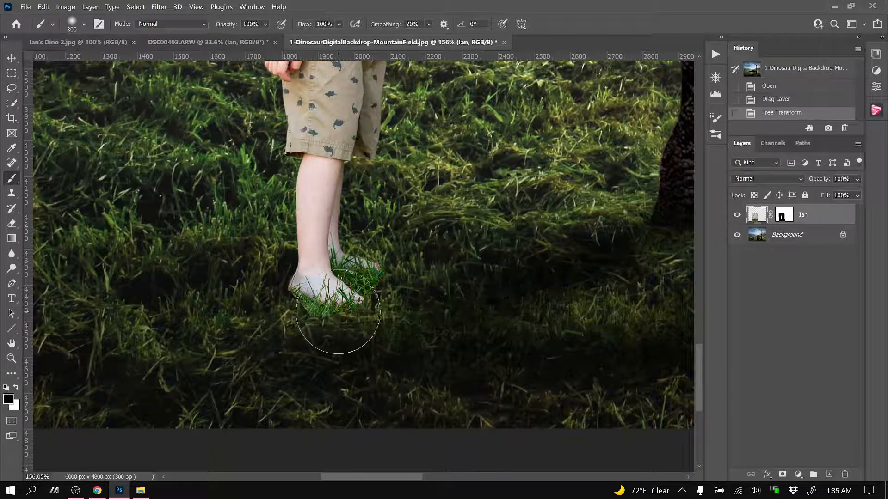
scroll(309, 322, up, 1)
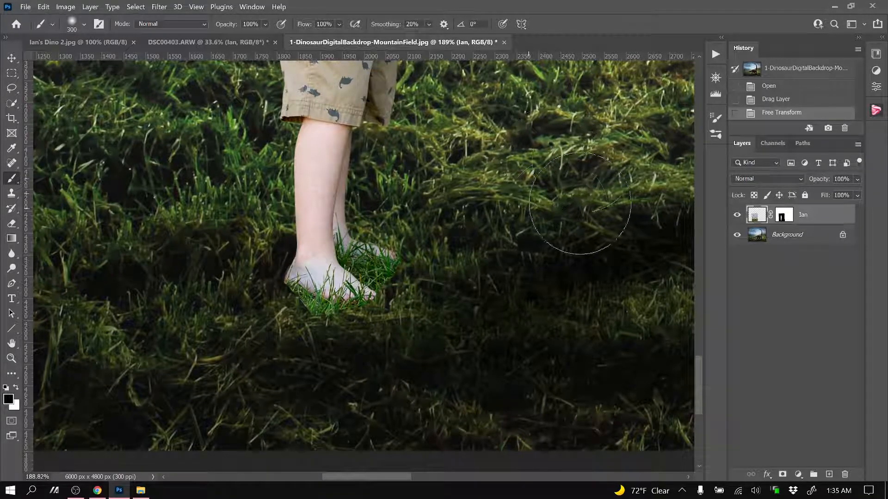
Add a Hue/Saturation adjustment layer clipped to the boy's layer, test a strong master saturation boost, and reset it to 0.
click(798, 476)
click(797, 477)
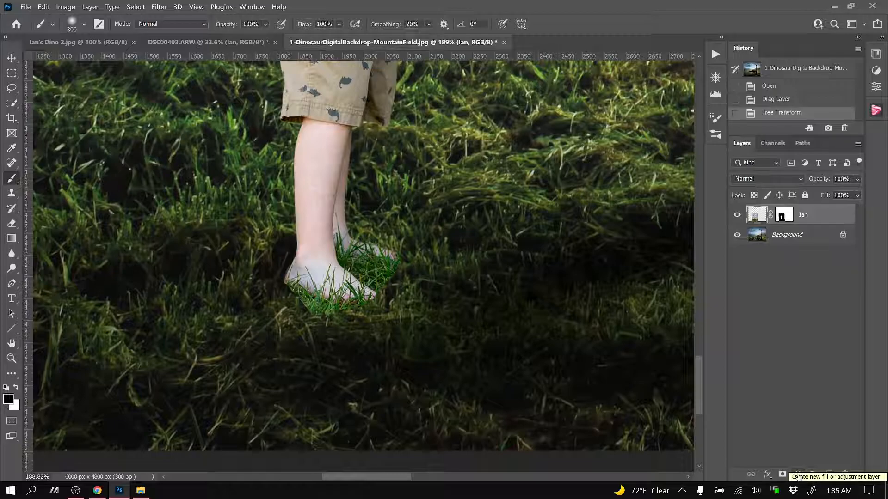
click(798, 475)
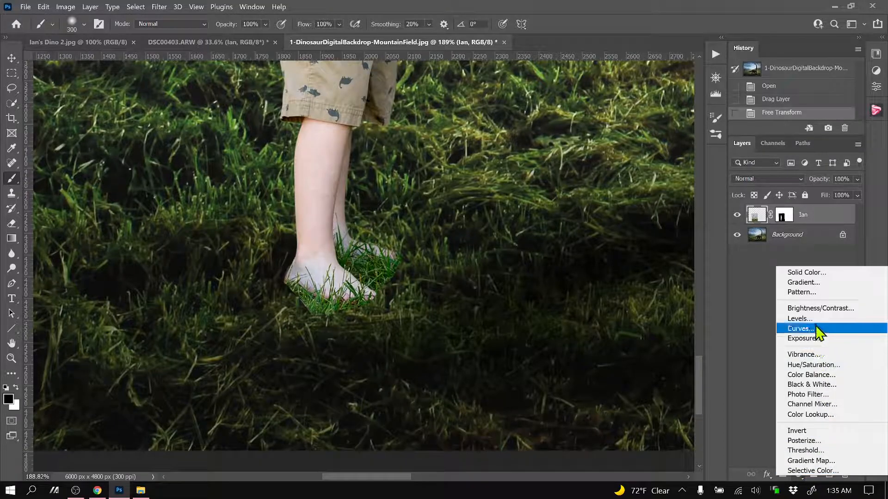
click(822, 365)
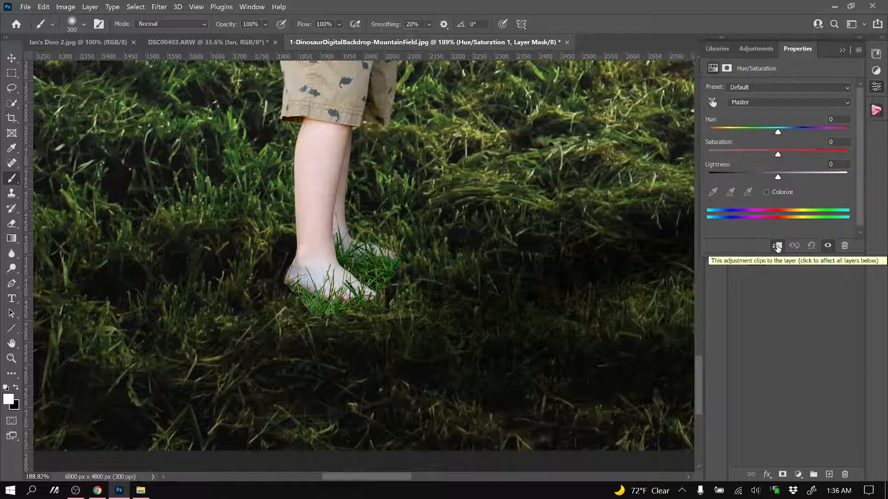
drag(778, 156, 842, 160)
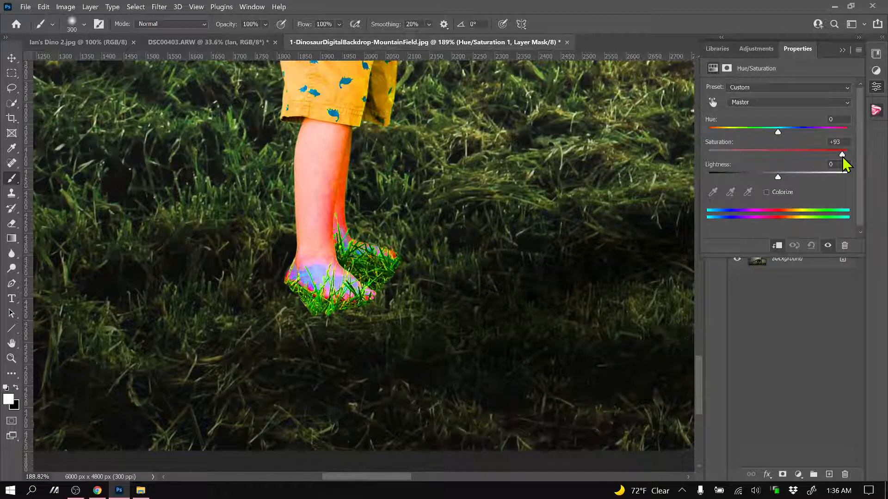
drag(844, 163, 782, 165)
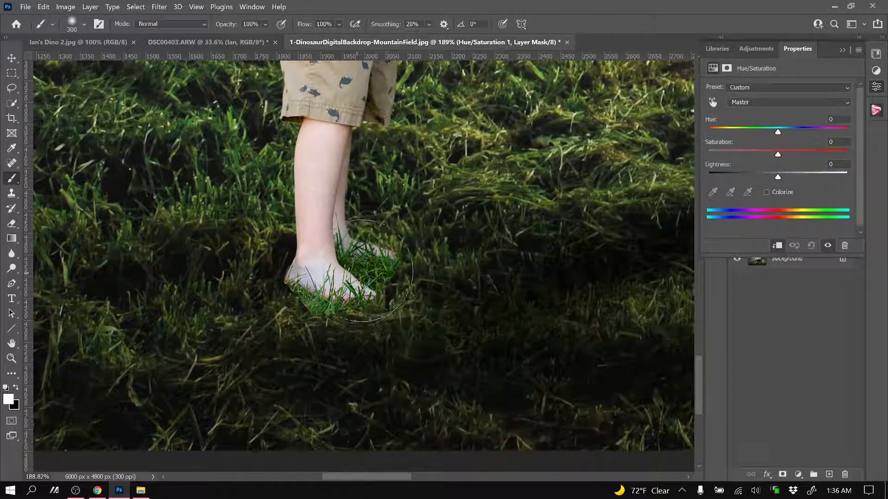
Target the Greens in the Hue/Saturation adjustment, test a saturation boost on the grass, and set their saturation to -40.
click(759, 103)
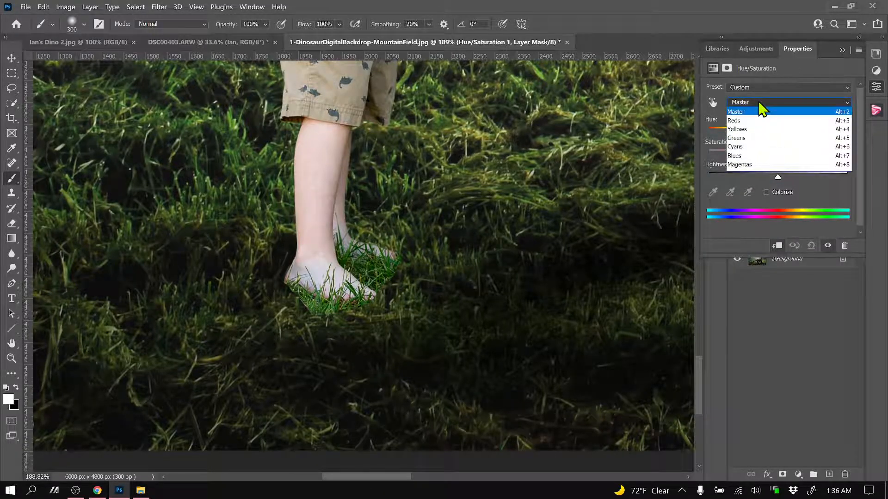
click(750, 138)
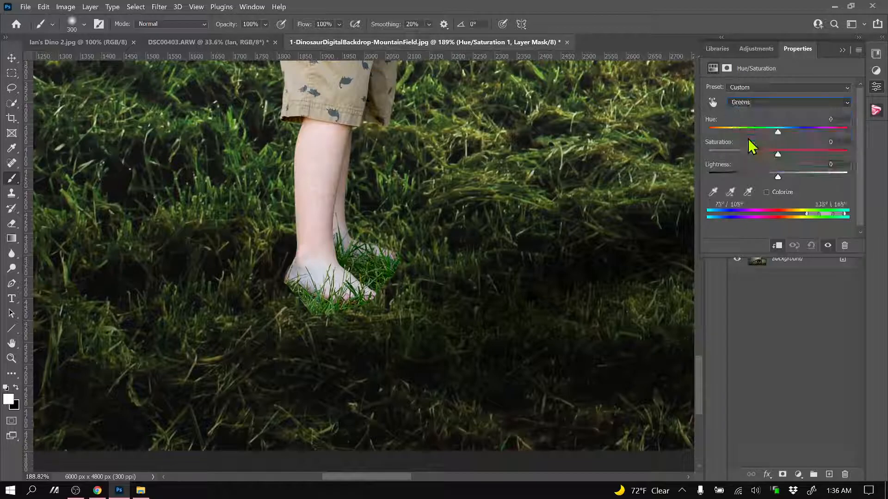
drag(795, 155, 853, 153)
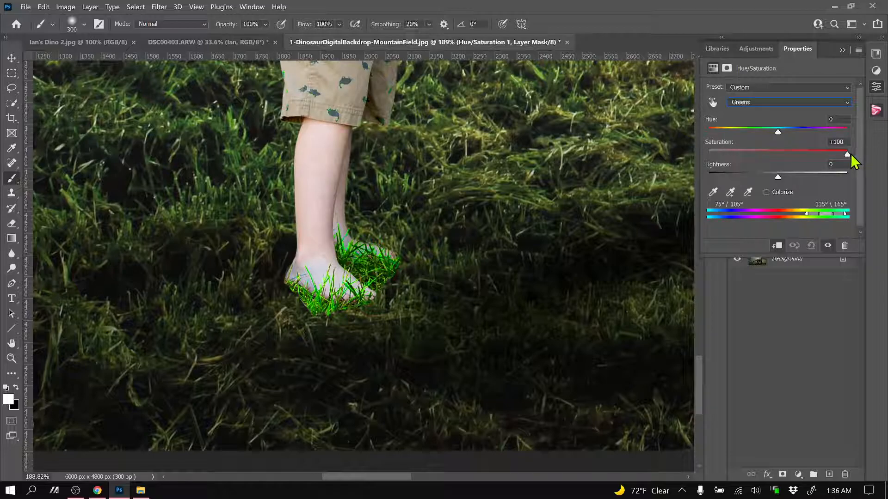
drag(853, 155, 842, 155)
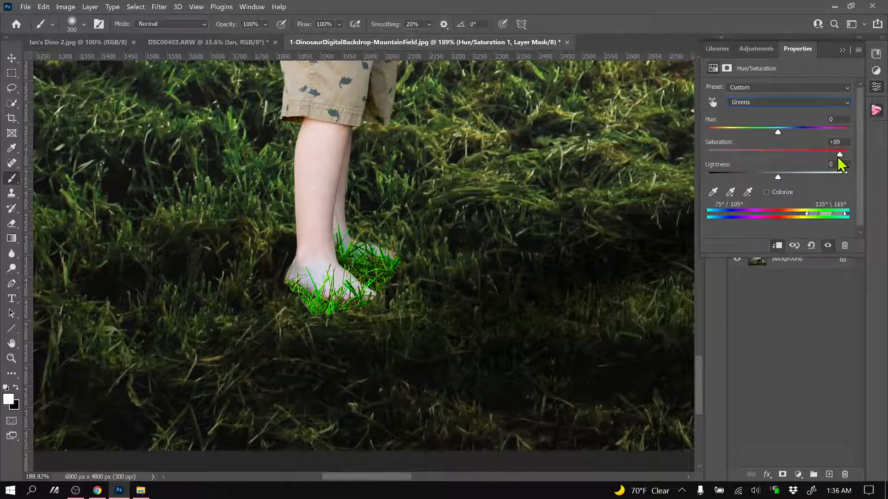
drag(839, 156, 770, 162)
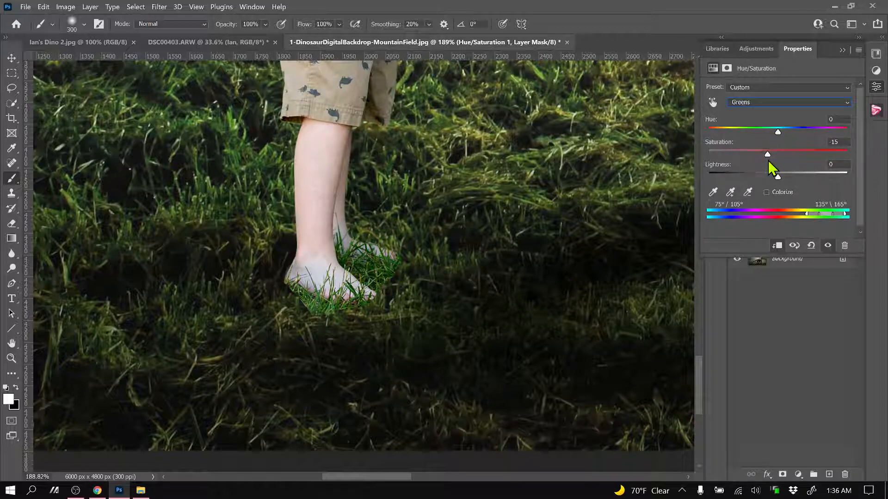
drag(769, 161, 759, 158)
drag(759, 159, 751, 158)
Set the Greens lightness to -12 and hue to -20, and check the color match of the grass around the boy's feet.
drag(778, 179, 760, 180)
mouse_move(779, 133)
mouse_down()
mouse_move(809, 134)
mouse_move(724, 133)
mouse_move(766, 132)
mouse_up()
drag(768, 131, 764, 131)
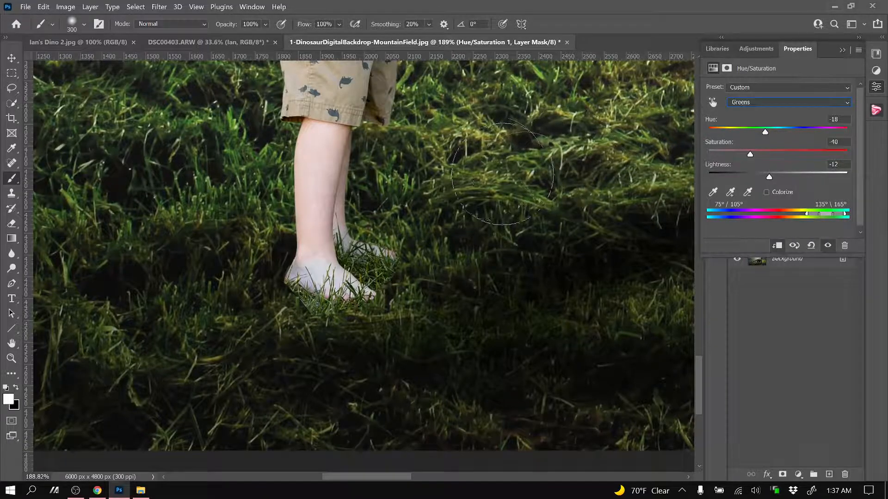
drag(767, 133, 764, 134)
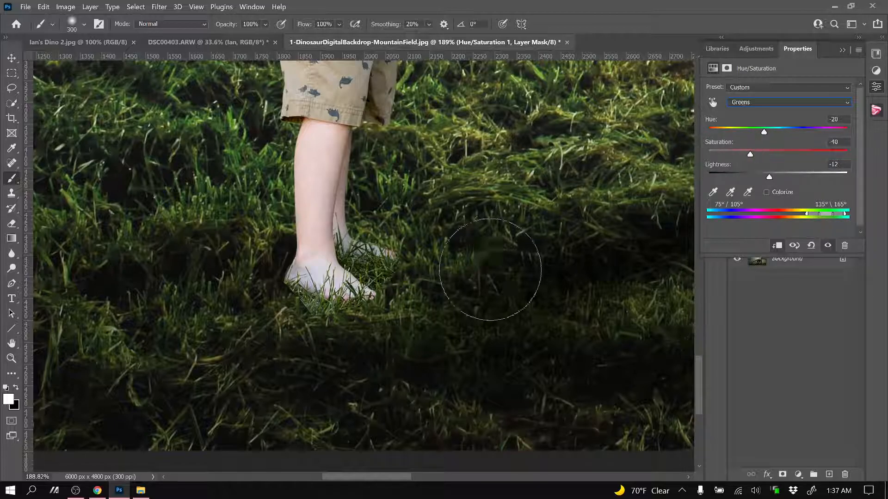
click(842, 50)
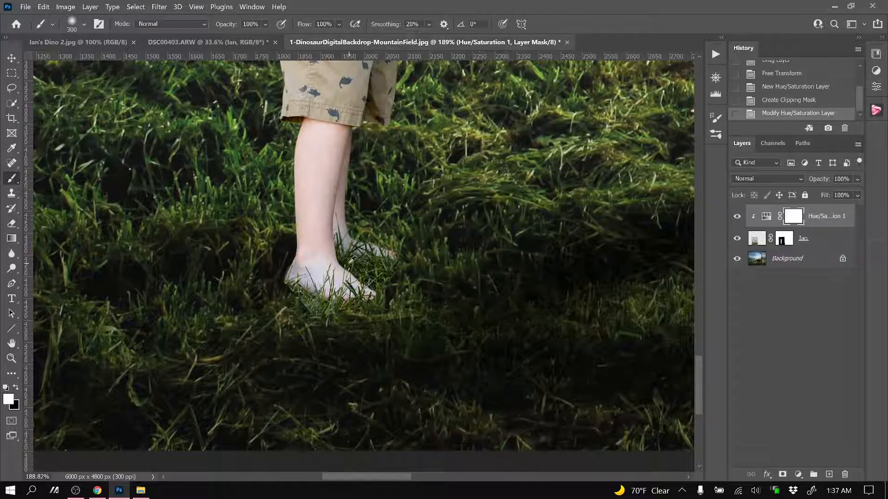
scroll(336, 257, down, 5)
scroll(337, 257, up, 5)
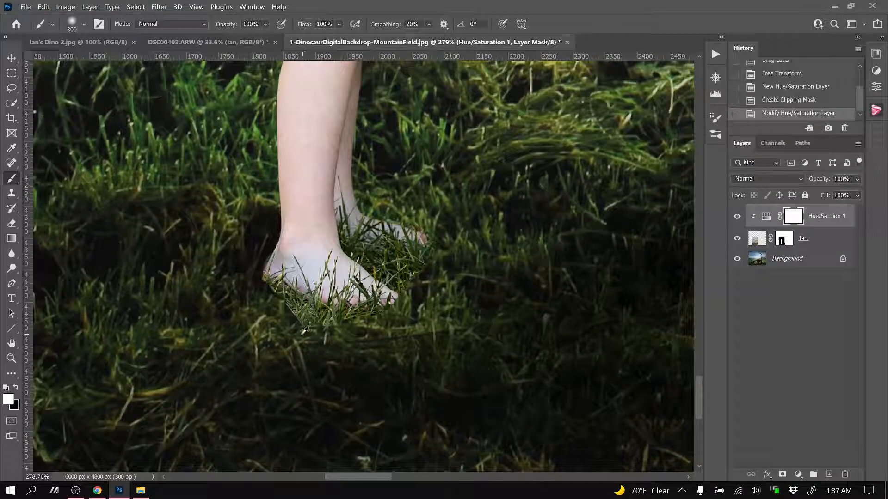
Target the boy's layer mask and set the Brush to paint black at 22% opacity.
scroll(290, 312, up, 1)
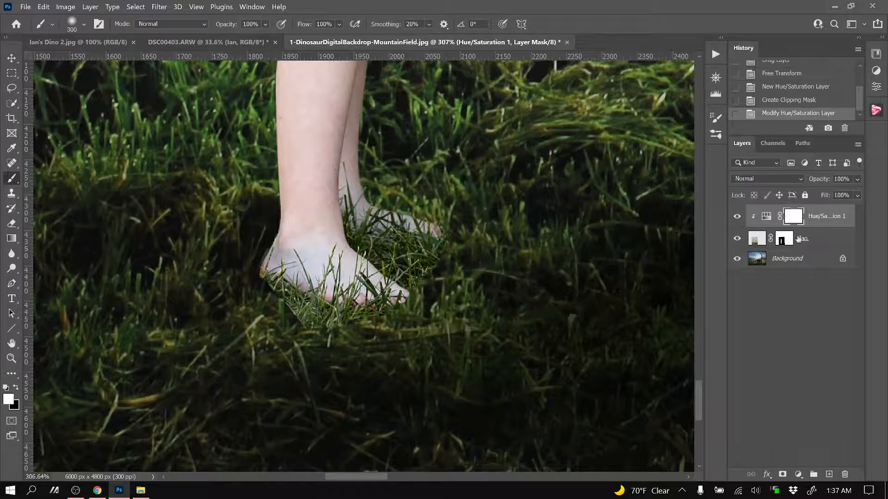
click(782, 239)
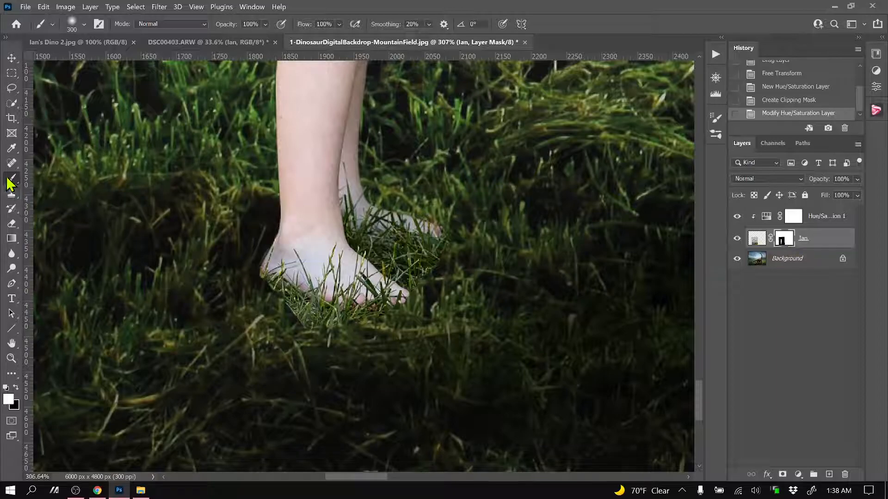
click(16, 387)
click(266, 24)
click(259, 36)
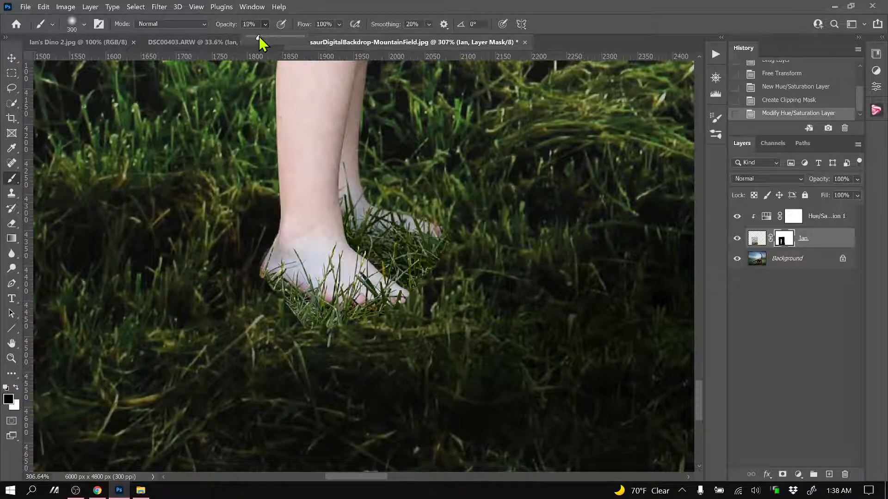
drag(259, 37, 261, 37)
click(312, 6)
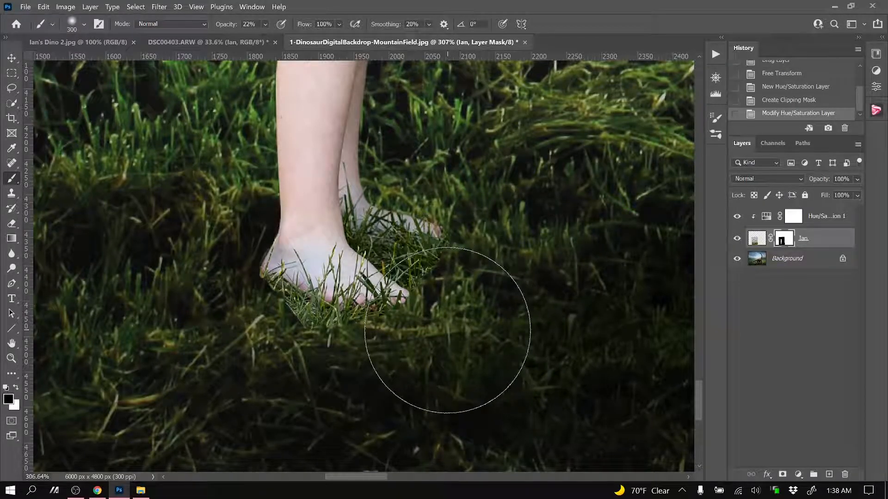
Mask out the leftover original grass between the feet and in front of the toes with a soft 40 px brush.
scroll(346, 289, up, 1)
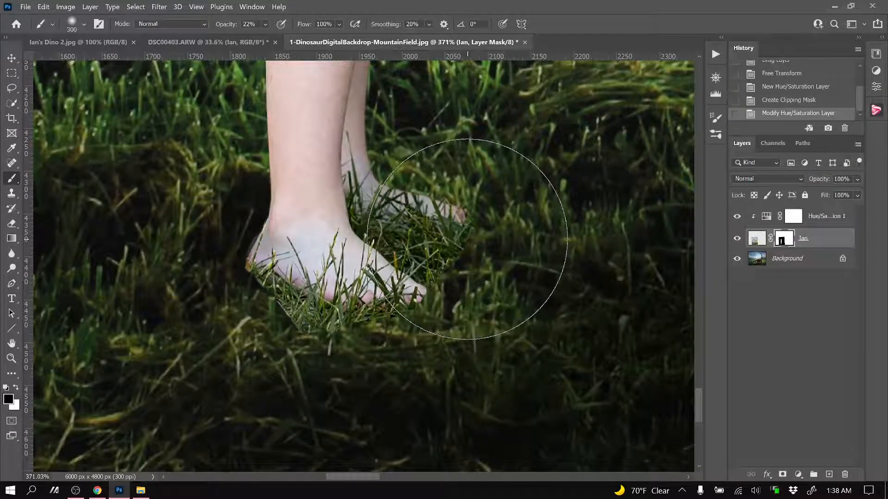
key(bracketleft)
key(bracketleft)
key(bracketleft)
key(bracketleft)
key(bracketleft)
key(bracketleft)
key(bracketleft)
key(bracketleft)
key(bracketleft)
key(bracketleft)
key(bracketleft)
key(bracketleft)
key(bracketleft)
key(bracketleft)
key(bracketleft)
key(bracketright)
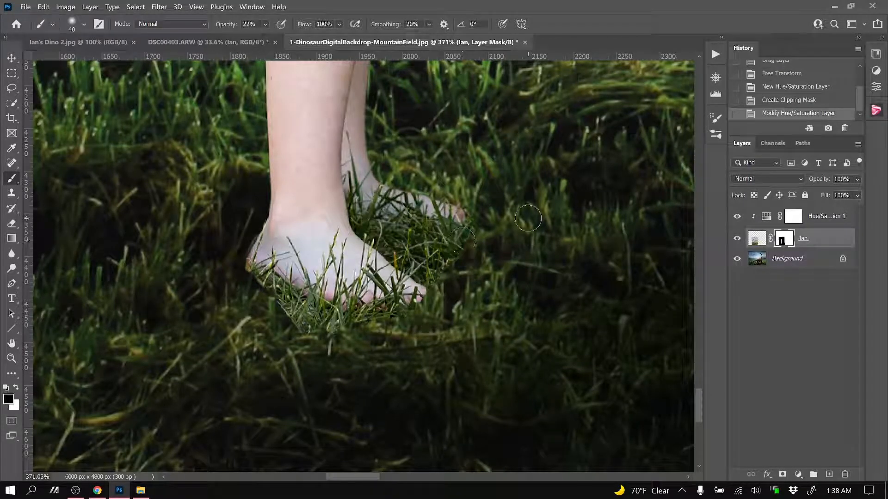
mouse_move(441, 245)
mouse_down()
mouse_move(450, 239)
mouse_move(451, 254)
mouse_up()
click(458, 262)
click(463, 267)
click(477, 236)
drag(485, 228, 476, 257)
mouse_move(480, 203)
mouse_down()
mouse_move(476, 237)
mouse_move(434, 254)
mouse_move(447, 270)
mouse_move(438, 246)
mouse_move(455, 258)
mouse_move(458, 287)
mouse_up()
drag(441, 254, 460, 291)
Mask out the leftover grass beneath the front foot, around its heel and between the two feet.
mouse_move(407, 316)
mouse_down()
mouse_move(297, 334)
mouse_move(332, 330)
mouse_move(279, 313)
mouse_move(329, 322)
mouse_up()
mouse_move(249, 290)
mouse_down()
mouse_move(282, 303)
mouse_move(250, 266)
mouse_move(277, 292)
mouse_move(268, 292)
mouse_move(280, 319)
mouse_move(287, 315)
mouse_move(259, 330)
mouse_move(289, 323)
mouse_up()
mouse_move(342, 327)
mouse_down()
mouse_move(372, 310)
mouse_move(350, 342)
mouse_move(392, 324)
mouse_move(398, 301)
mouse_up()
drag(355, 349, 378, 298)
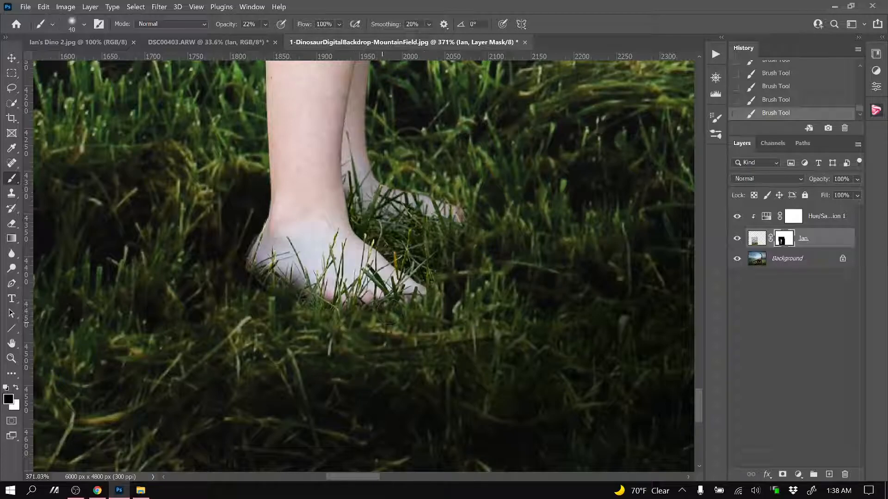
mouse_move(369, 203)
mouse_down()
mouse_move(447, 272)
mouse_move(410, 231)
mouse_move(479, 273)
mouse_move(455, 275)
mouse_move(462, 280)
mouse_move(428, 254)
mouse_move(456, 289)
mouse_move(437, 278)
mouse_move(464, 297)
mouse_up()
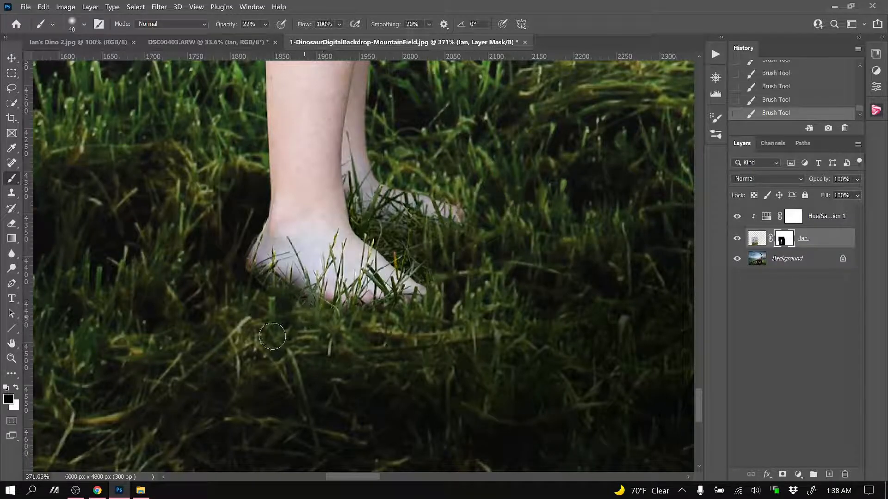
Refine the mask edge with a smaller brush, restoring grass blades around the front foot in white at 15 px.
key(bracketleft)
key(bracketleft)
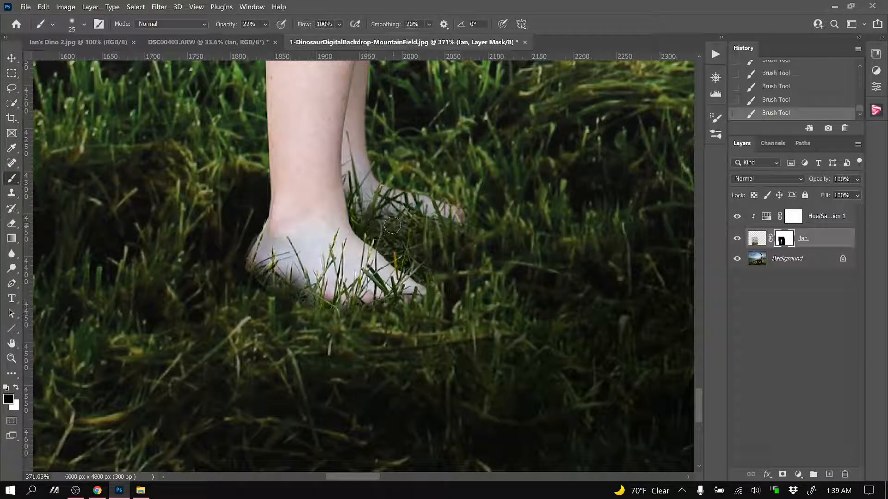
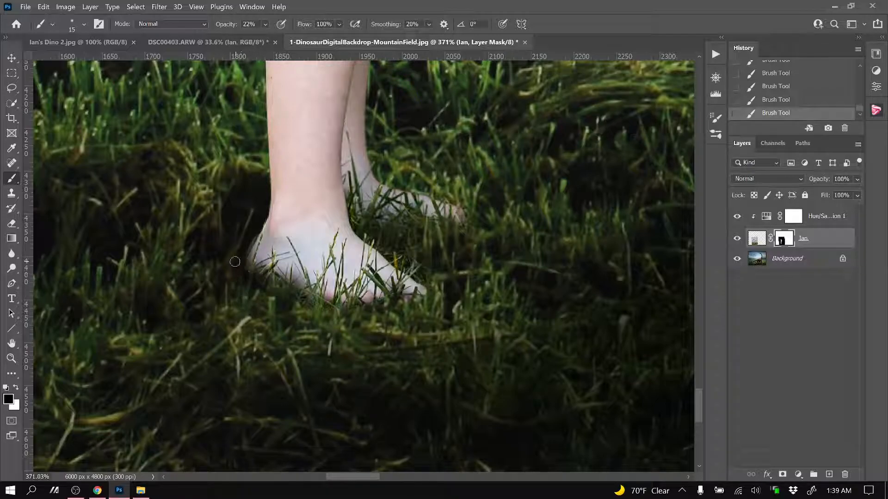
key(x)
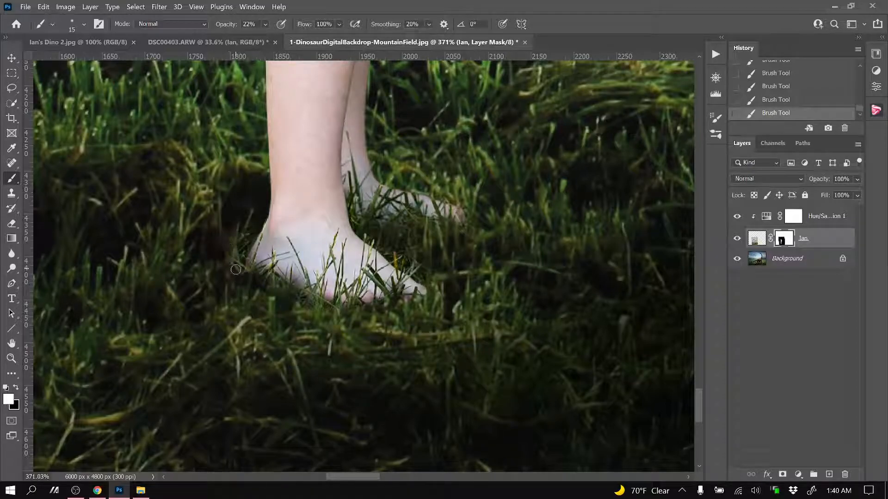
mouse_move(252, 282)
mouse_down()
mouse_move(301, 290)
mouse_move(285, 277)
mouse_move(329, 298)
mouse_move(375, 305)
mouse_up()
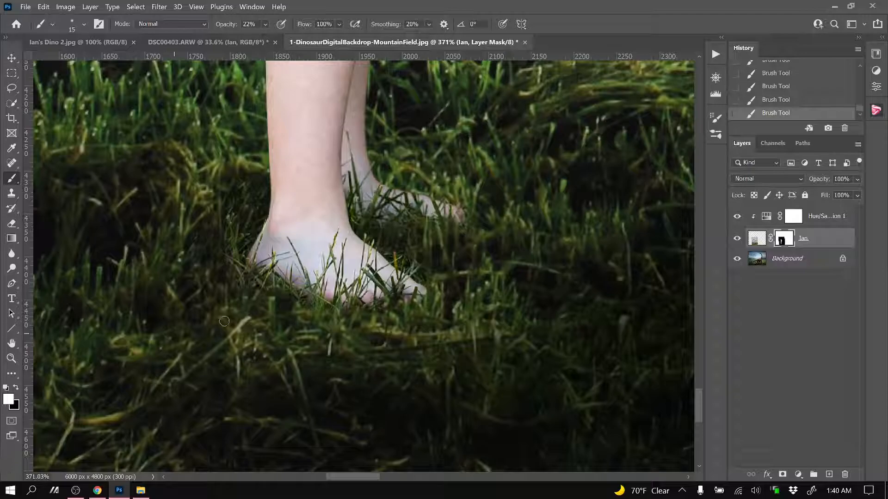
Examine how the boy's feet blend into the grass at 100% and across the composite, comparing with the Hue/Saturation adjustment hidden and shown.
click(196, 7)
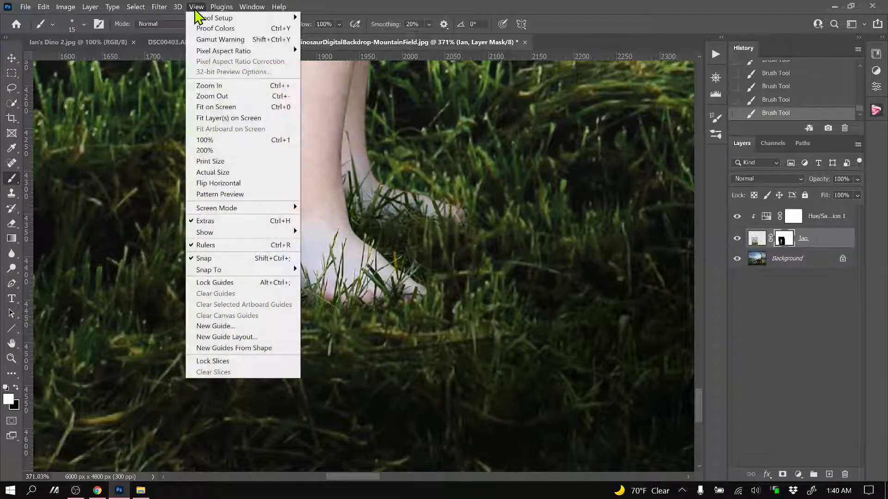
click(210, 141)
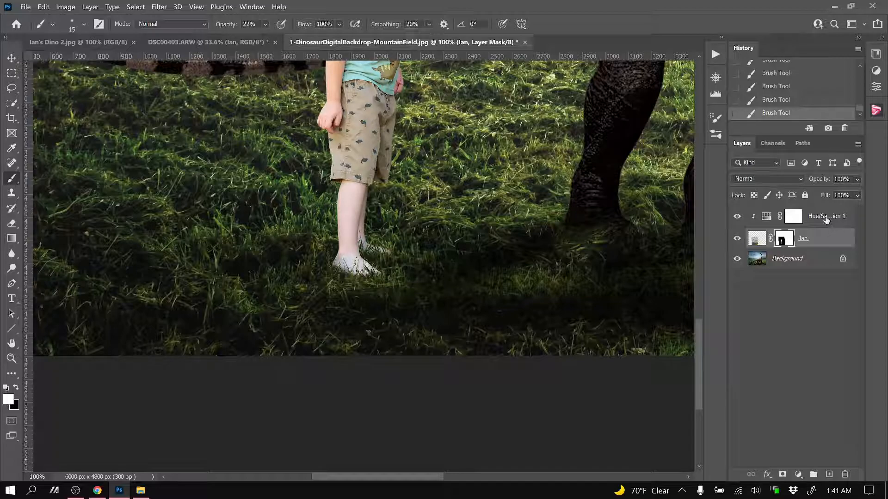
click(736, 217)
click(737, 217)
scroll(355, 286, down, 6)
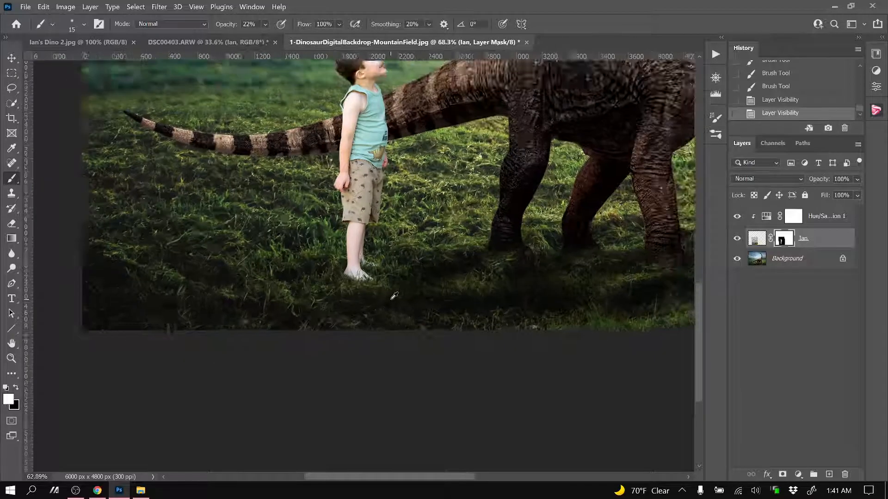
key(ctrl+0)
scroll(249, 419, up, 7)
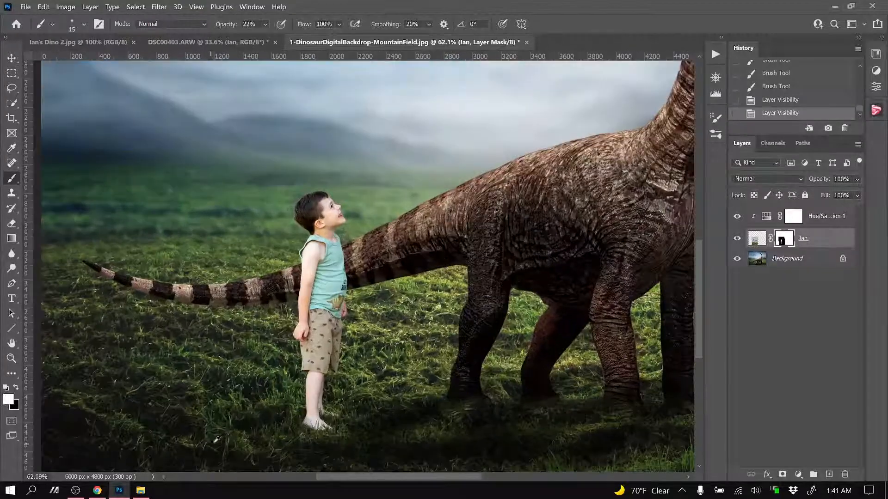
scroll(345, 387, down, 4)
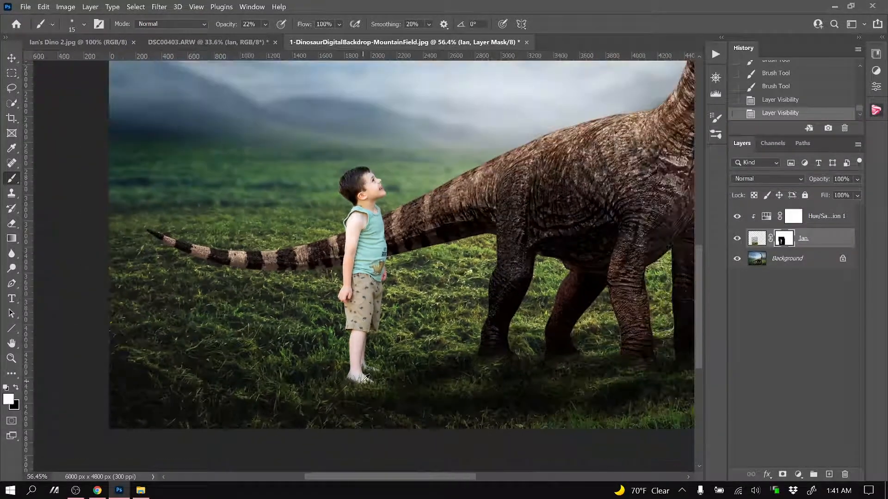
scroll(344, 388, up, 2)
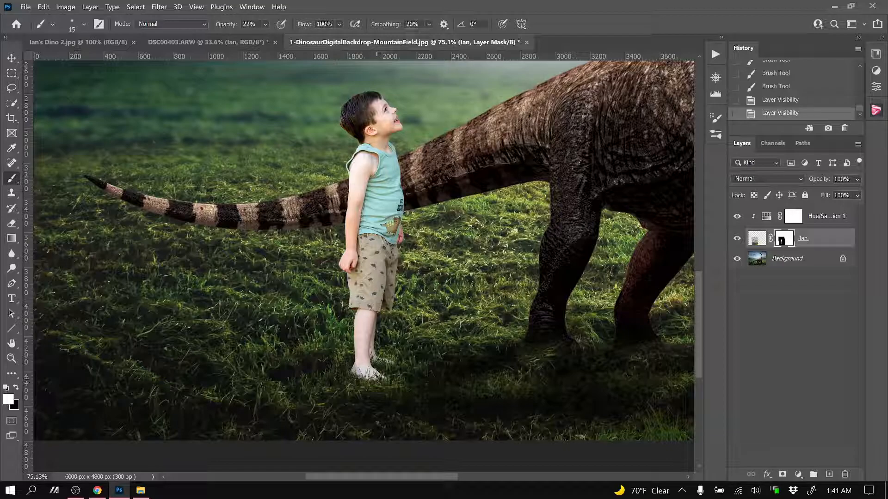
scroll(365, 388, up, 1)
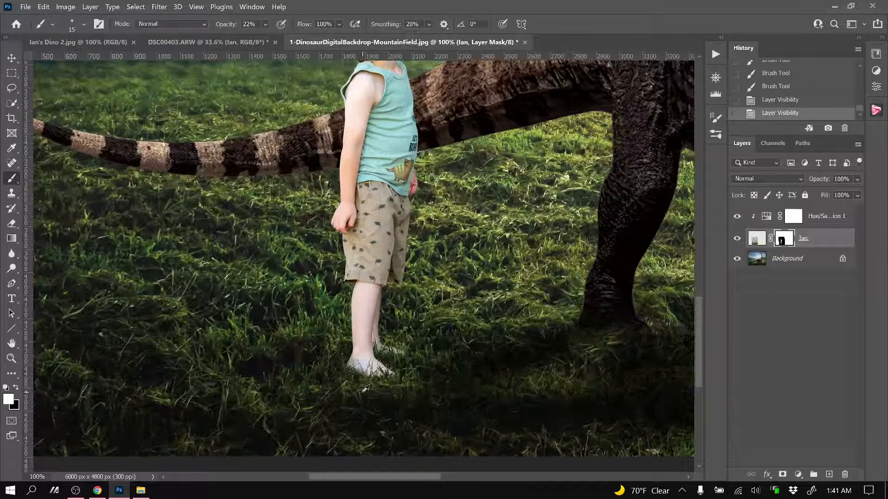
scroll(358, 386, down, 4)
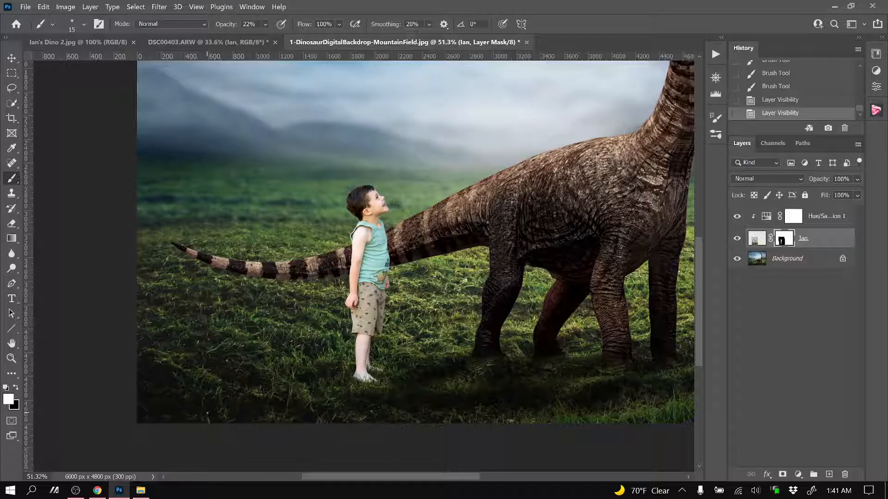
scroll(199, 401, down, 3)
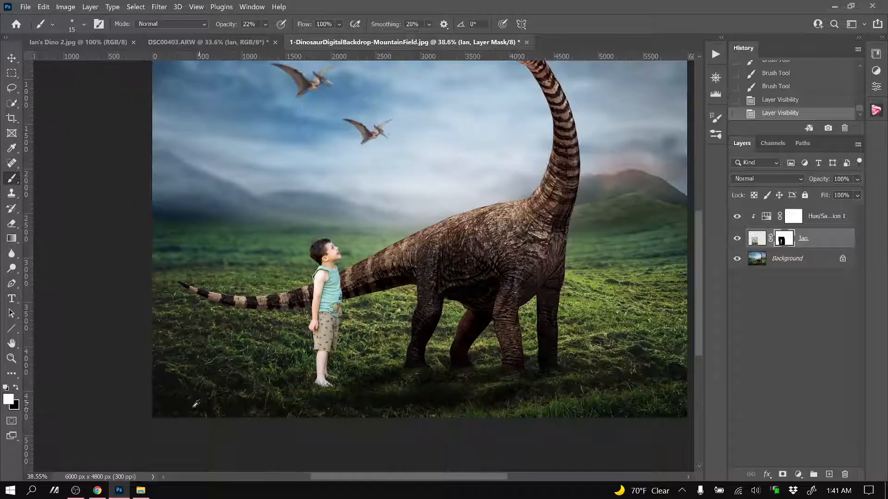
scroll(258, 424, up, 2)
scroll(260, 421, up, 3)
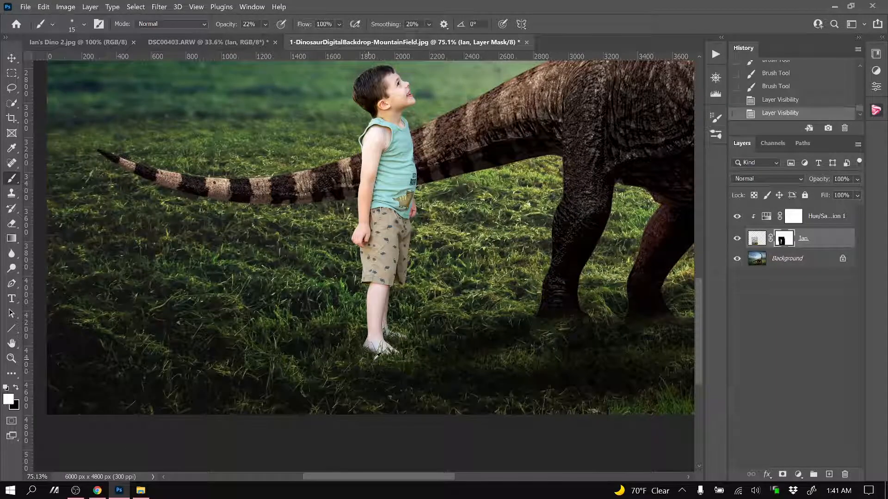
scroll(377, 361, up, 1)
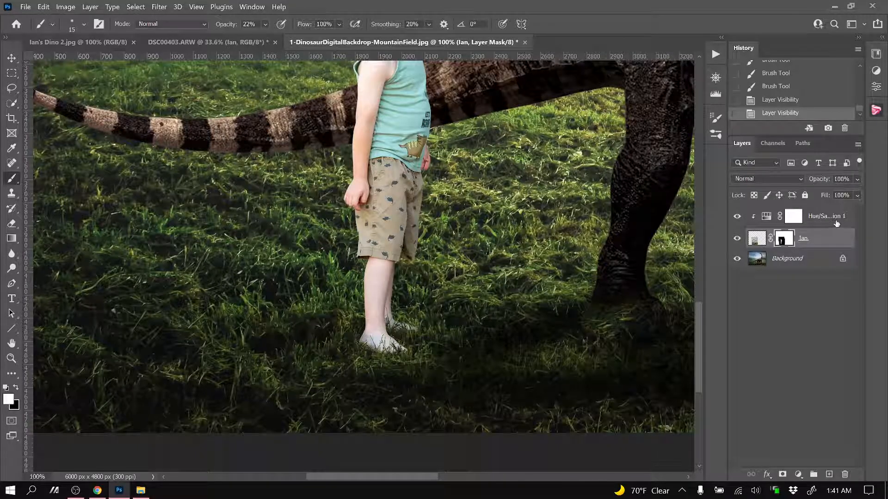
click(798, 474)
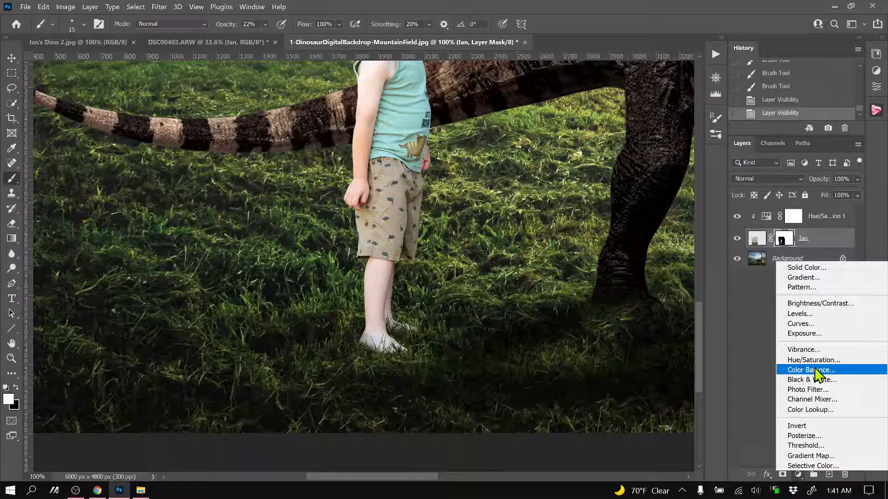
click(749, 349)
click(798, 474)
click(749, 396)
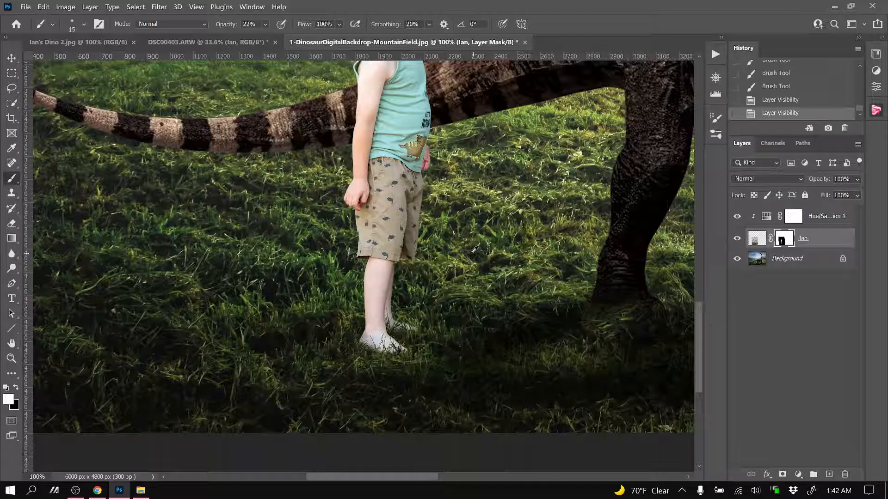
Compare the image with and without the clipped Hue/Saturation adjustment, and invert that adjustment's layer mask to black.
scroll(413, 268, down, 3)
scroll(414, 267, up, 3)
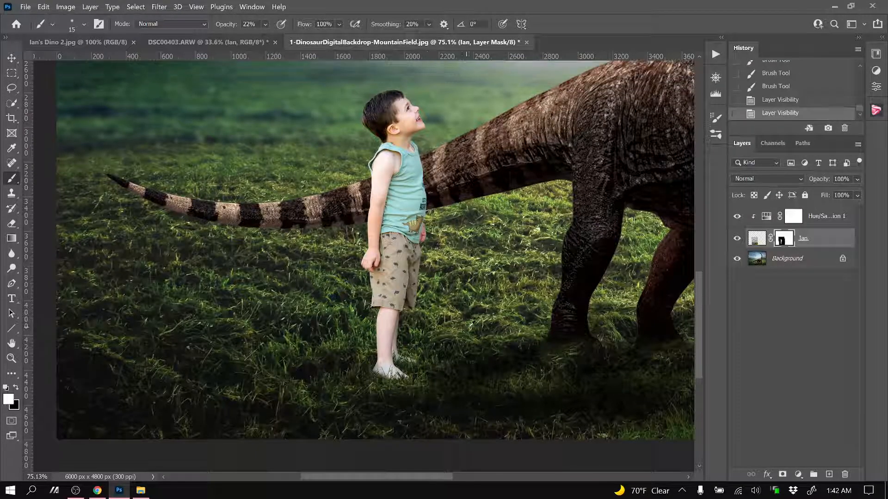
scroll(470, 322, up, 1)
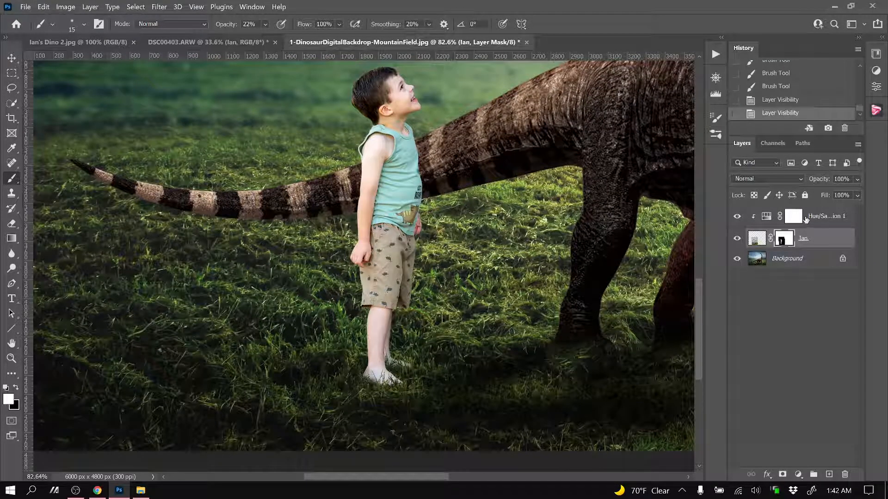
click(797, 218)
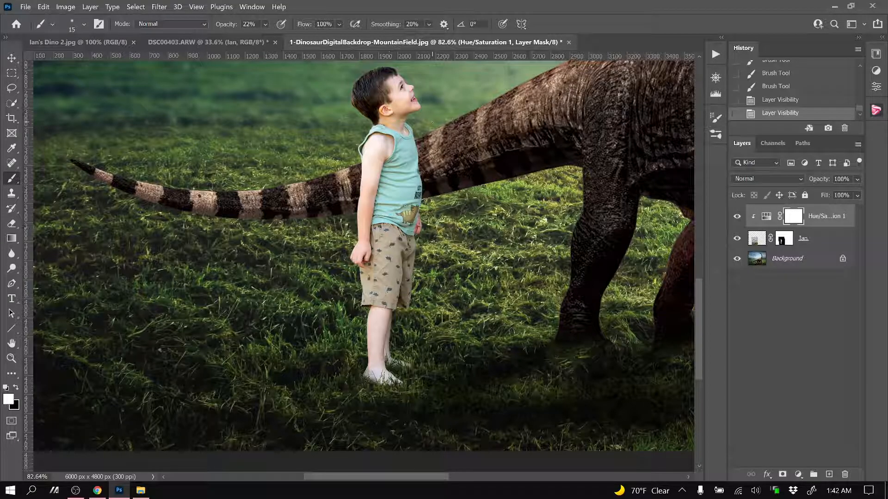
click(737, 217)
click(738, 217)
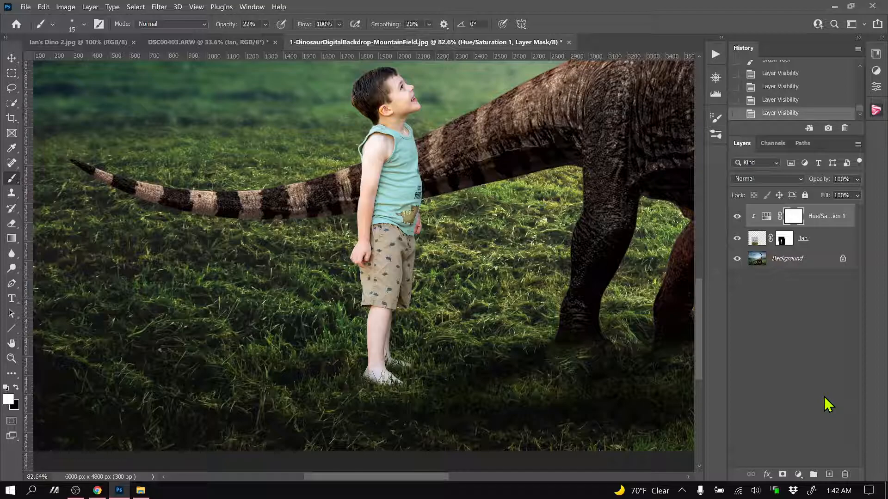
key(ctrl+i)
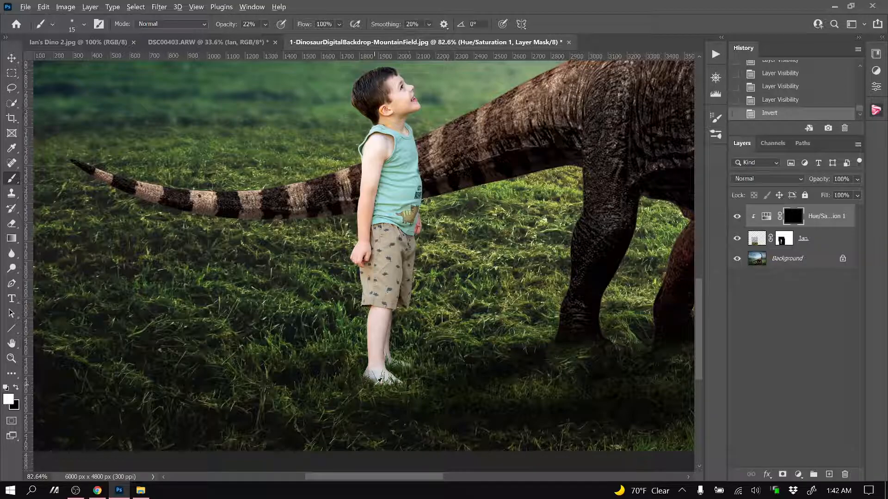
Paint white on the Hue/Saturation mask over both feet and the nearby grass with a 125 px brush at 100% opacity.
scroll(379, 380, up, 7)
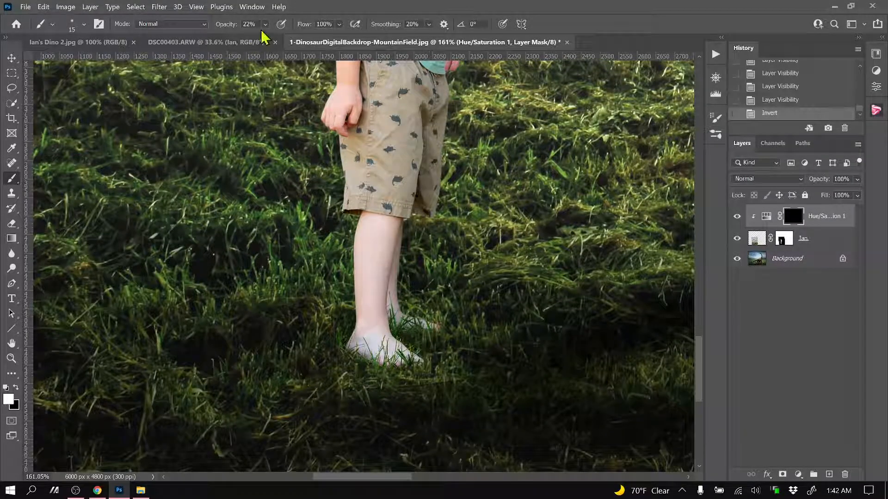
click(265, 24)
drag(277, 40, 337, 49)
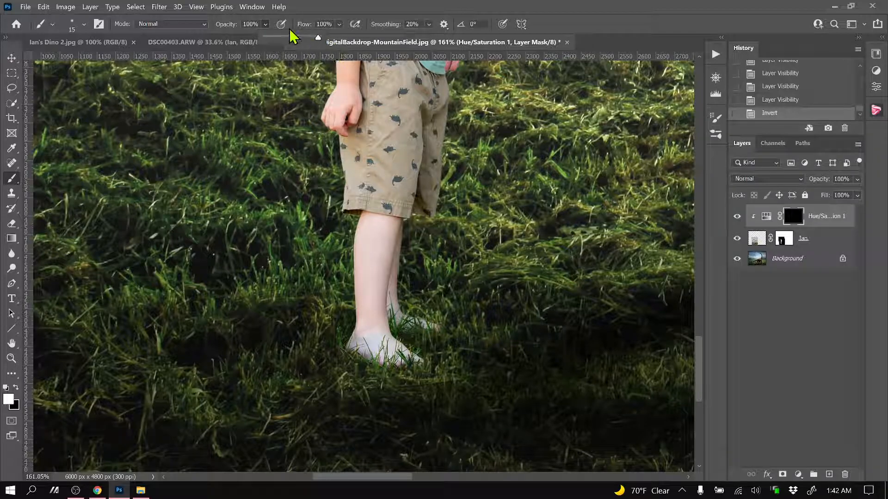
click(327, 9)
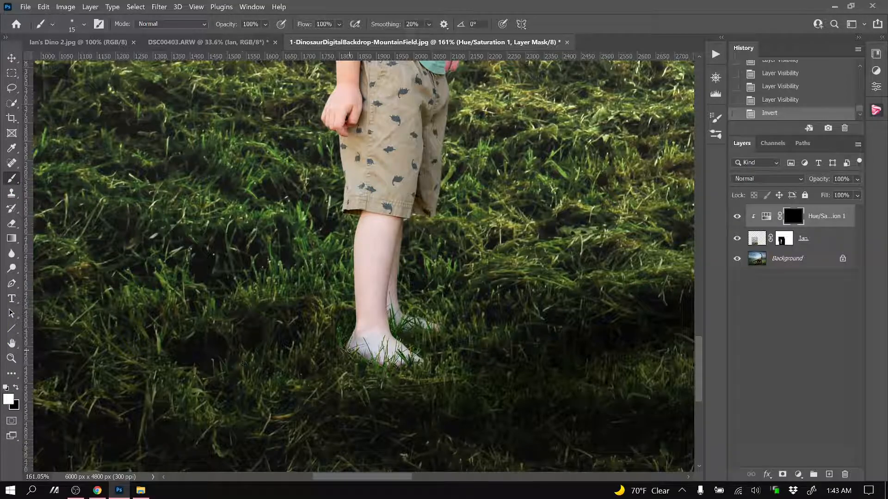
key(bracketright)
key(bracketright)
key(bracketright)
key(bracketright)
key(bracketright)
key(bracketright)
key(bracketright)
key(bracketright)
key(bracketright)
drag(442, 323, 445, 324)
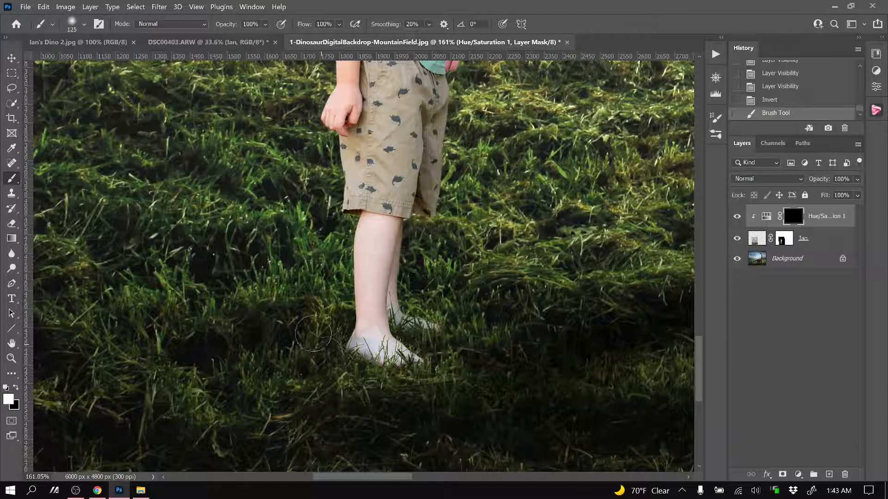
mouse_move(294, 318)
mouse_down()
mouse_move(304, 353)
mouse_move(375, 372)
mouse_move(423, 348)
mouse_move(424, 358)
mouse_up()
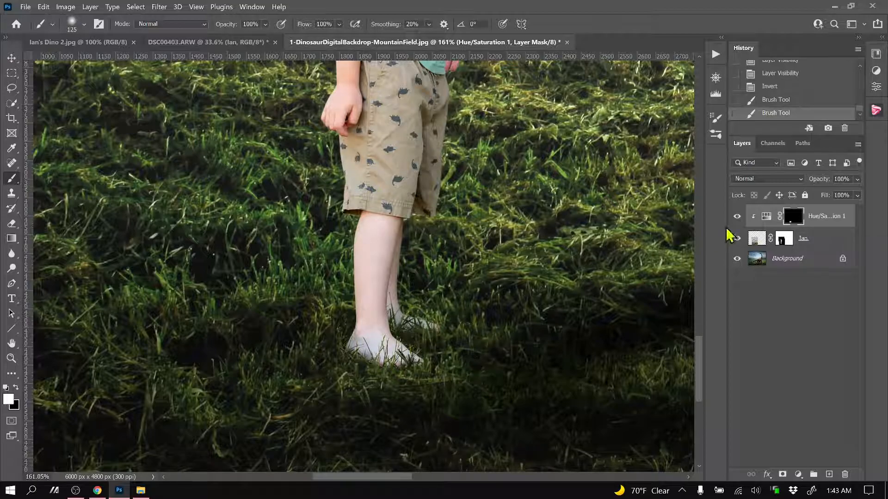
Compare the boy's feet with the Hue/Saturation adjustment hidden and shown.
click(736, 217)
click(736, 217)
click(737, 217)
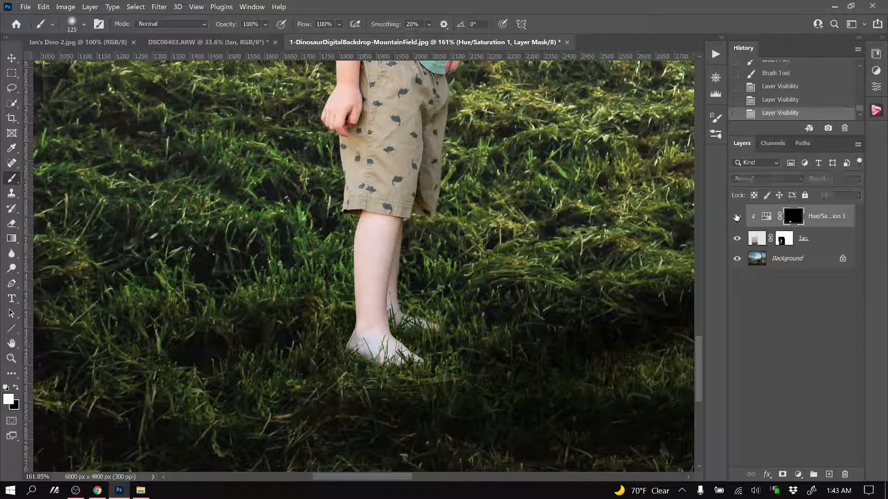
click(737, 217)
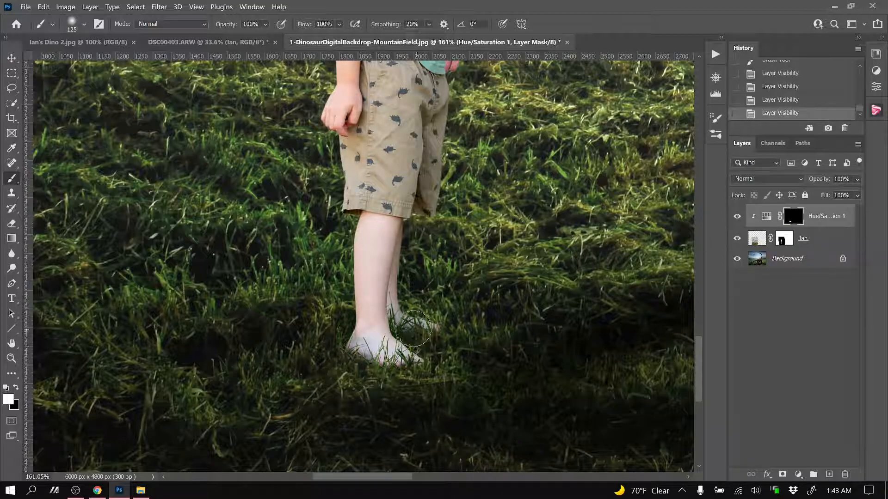
Examine the boy from head to feet and across the whole composite, judging how his brightness fits the backdrop.
scroll(395, 302, up, 5)
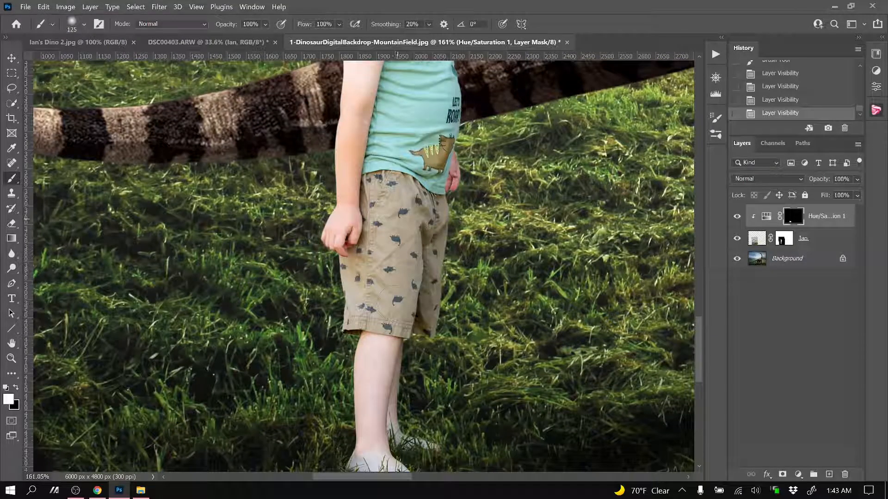
scroll(395, 303, up, 7)
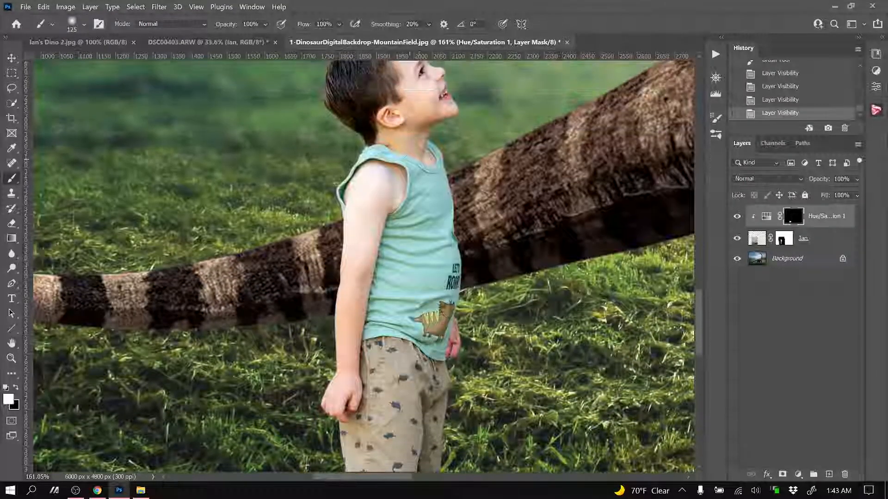
scroll(416, 275, down, 3)
scroll(417, 274, down, 2)
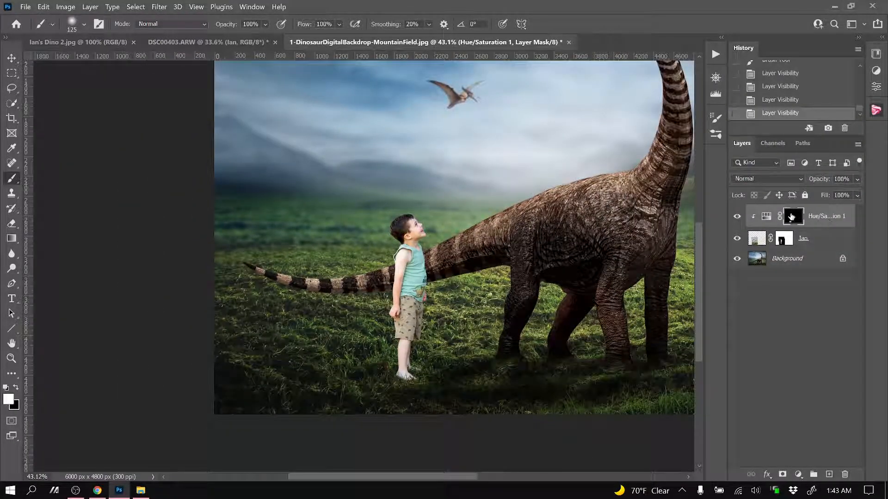
scroll(451, 358, down, 1)
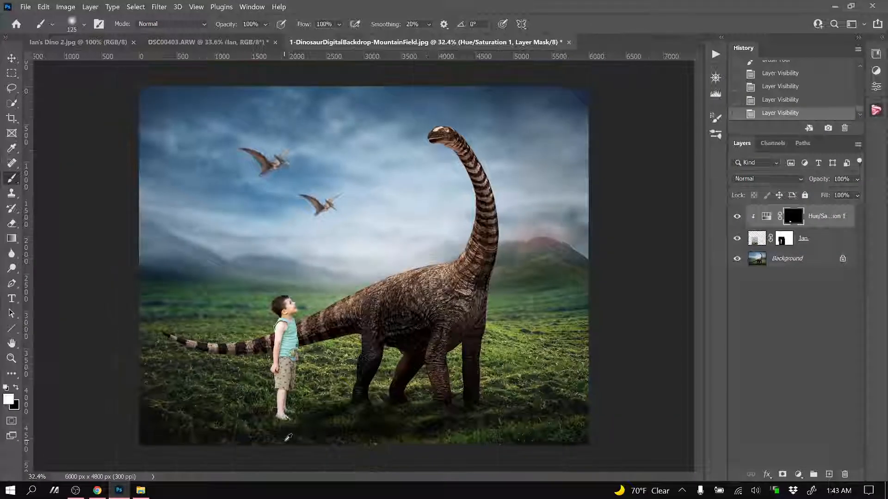
scroll(256, 448, up, 3)
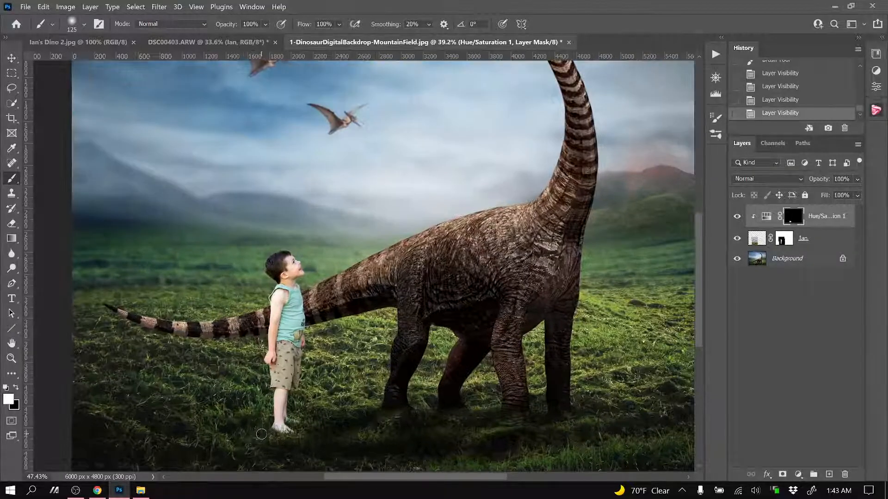
scroll(189, 348, down, 1)
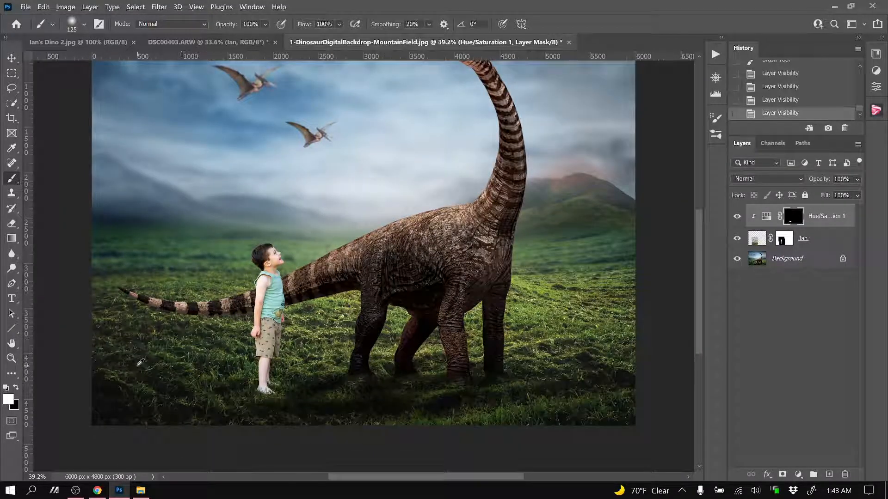
scroll(143, 412, up, 1)
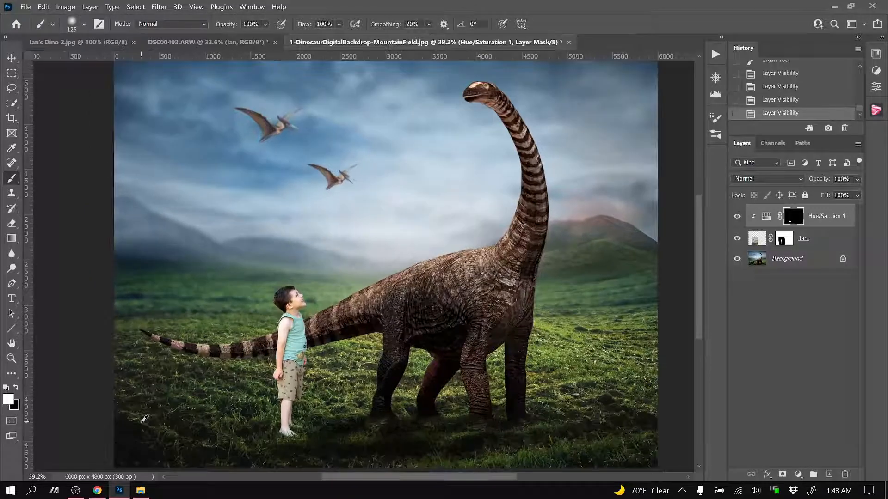
scroll(144, 419, up, 1)
scroll(213, 381, down, 1)
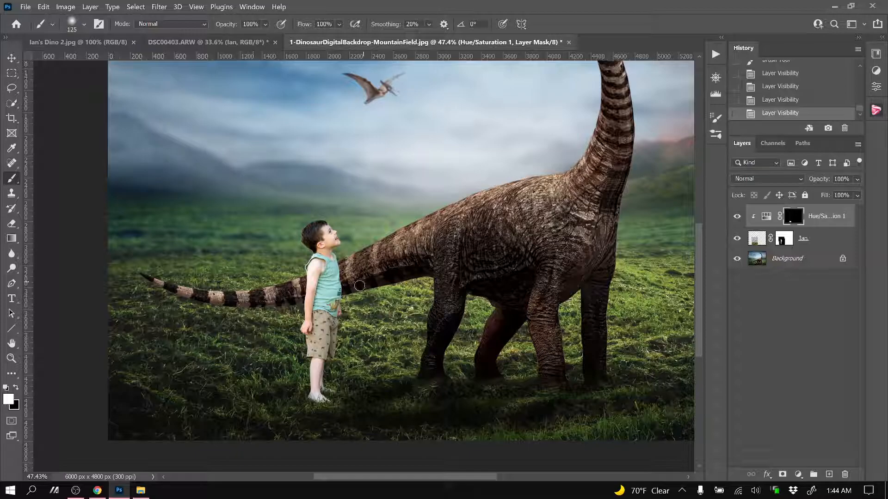
scroll(406, 308, up, 1)
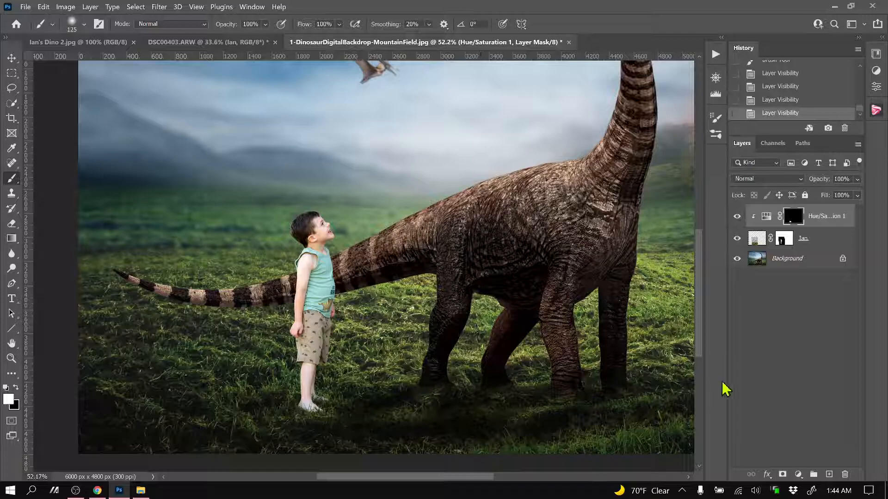
Add a Levels adjustment layer above the Hue/Saturation layer and clip it to the boy's layer.
click(798, 475)
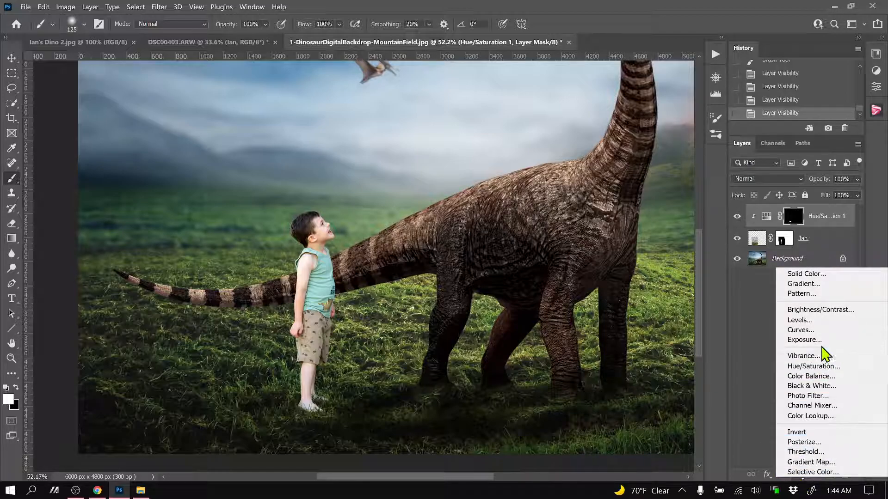
click(800, 320)
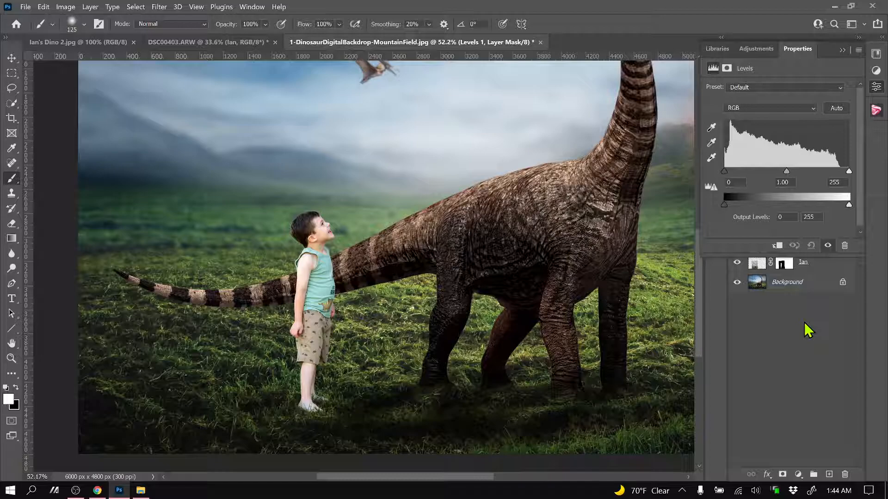
click(779, 247)
Try out the Levels shadow, midtone and highlight input sliders and the output sliders on the boy.
mouse_move(724, 172)
mouse_down()
mouse_move(759, 172)
mouse_move(725, 170)
mouse_up()
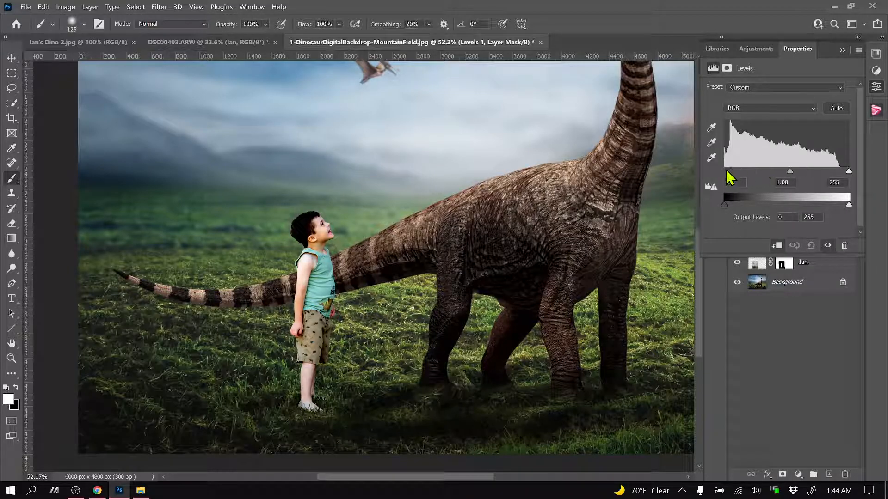
mouse_move(787, 179)
mouse_down()
mouse_move(798, 179)
mouse_move(778, 182)
mouse_move(793, 180)
mouse_move(783, 180)
mouse_move(791, 187)
mouse_move(786, 180)
mouse_up()
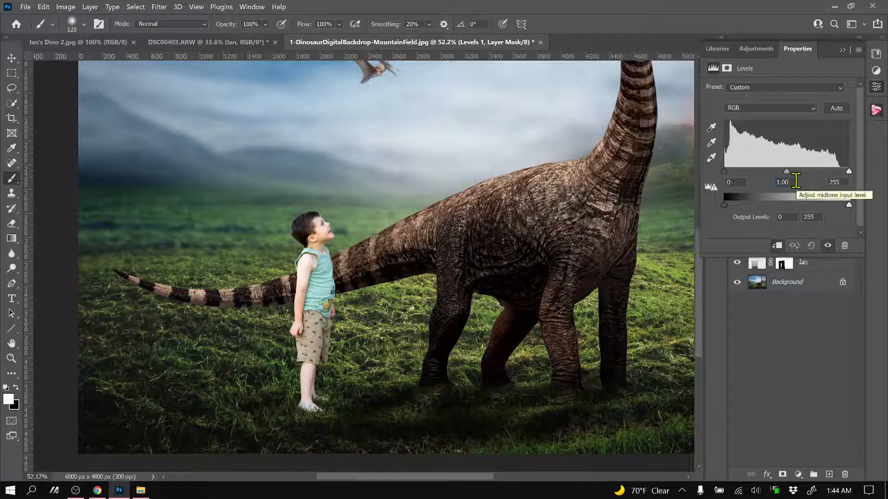
drag(848, 172, 822, 172)
mouse_move(862, 170)
mouse_down()
mouse_move(832, 171)
mouse_move(853, 171)
mouse_up()
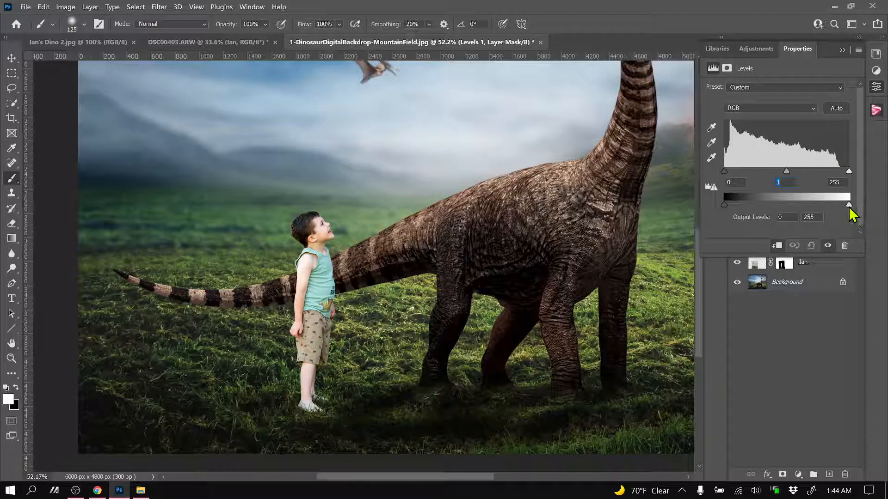
drag(849, 204, 874, 217)
drag(730, 204, 689, 208)
Darken the boy by lowering the Levels white output level to 140.
drag(849, 205, 740, 206)
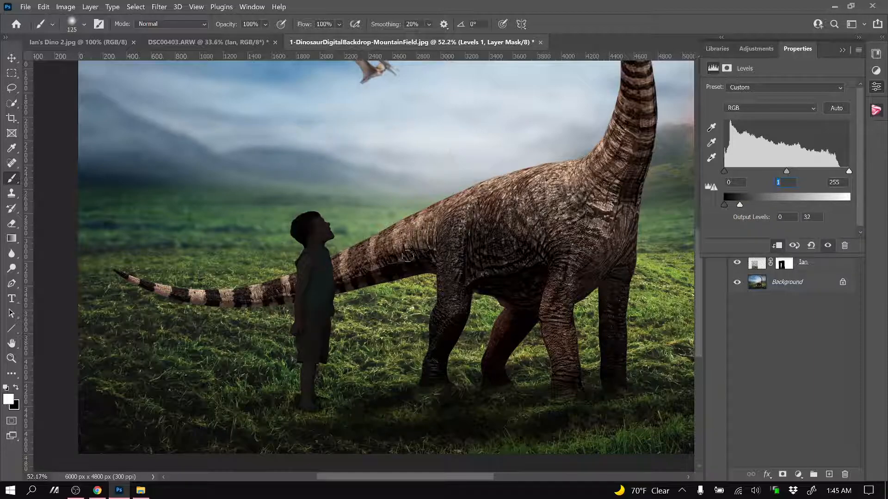
drag(739, 206, 743, 206)
drag(742, 206, 798, 209)
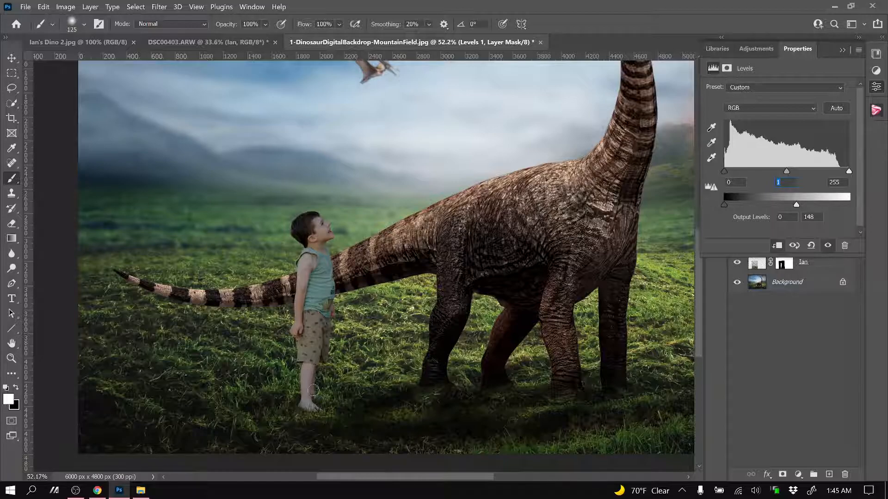
mouse_move(797, 209)
mouse_down()
mouse_move(785, 209)
mouse_move(794, 206)
mouse_up()
click(842, 49)
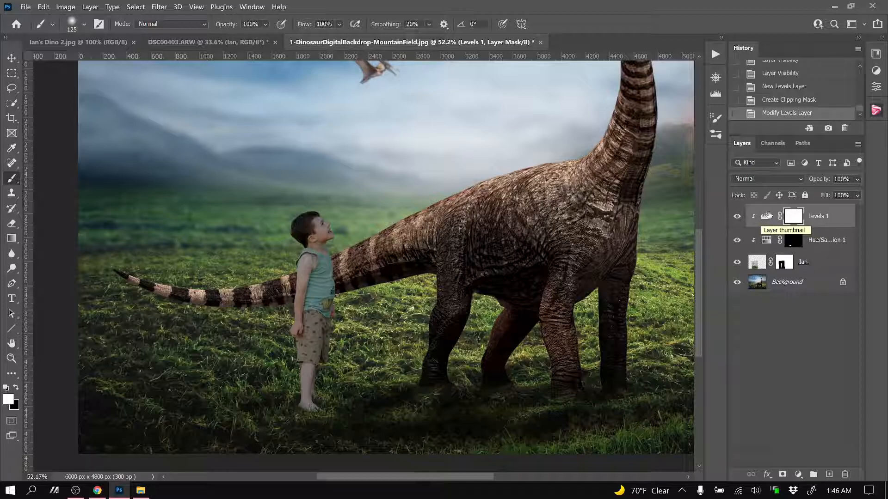
Revisit the Levels shadow input setting and compare the boy with the Levels adjustment hidden and shown.
double_click(766, 217)
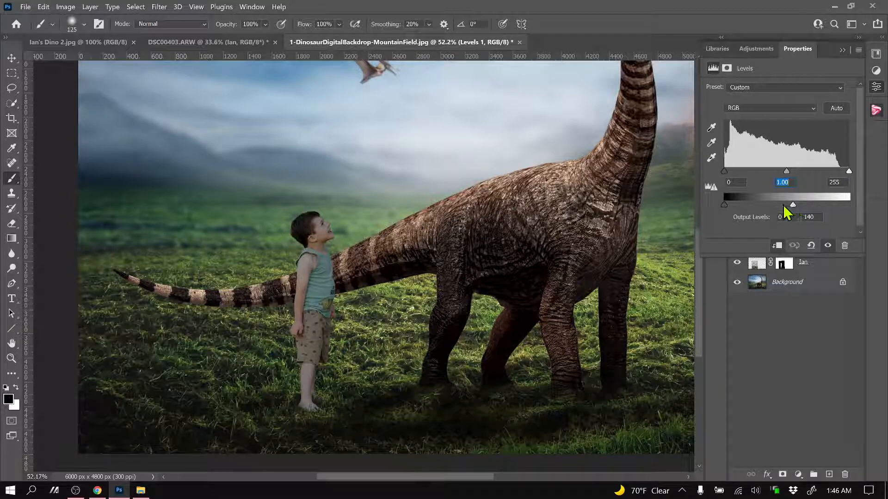
drag(726, 171, 731, 174)
click(842, 50)
click(736, 217)
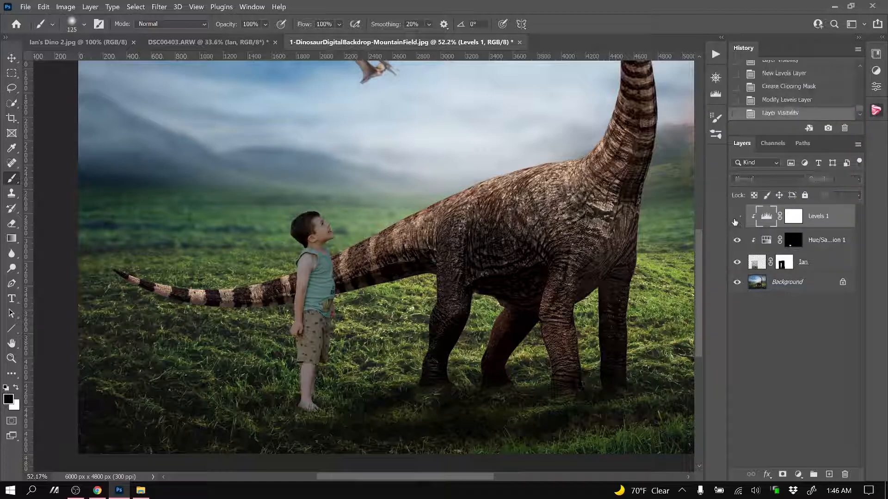
click(736, 217)
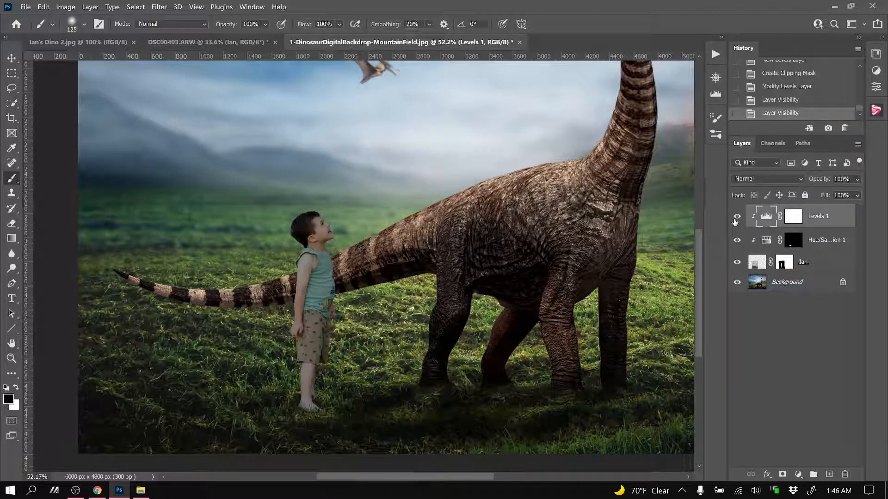
Paint black on the Levels mask over the boy's head and back with a 1400 px brush at 25% opacity.
click(790, 217)
key(x)
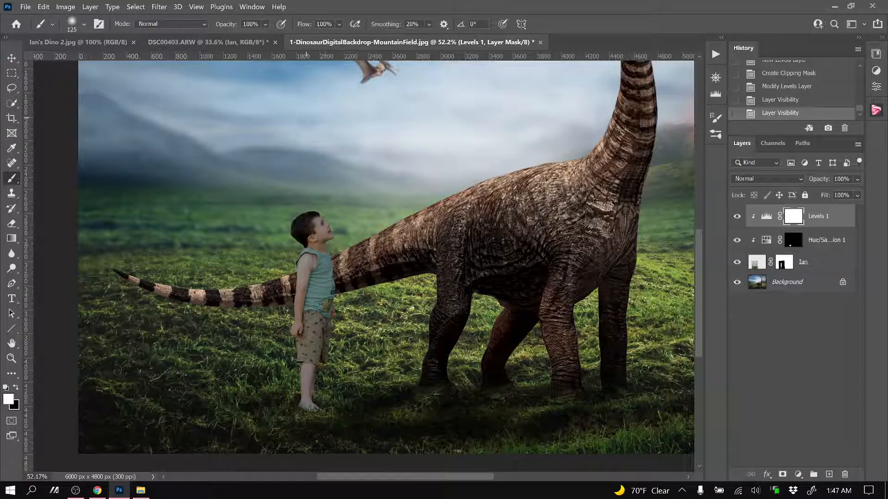
click(266, 24)
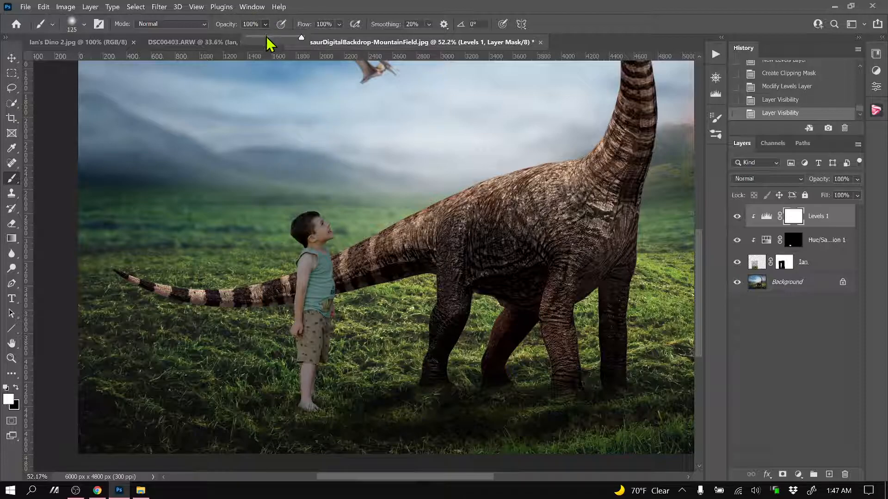
drag(267, 37, 331, 16)
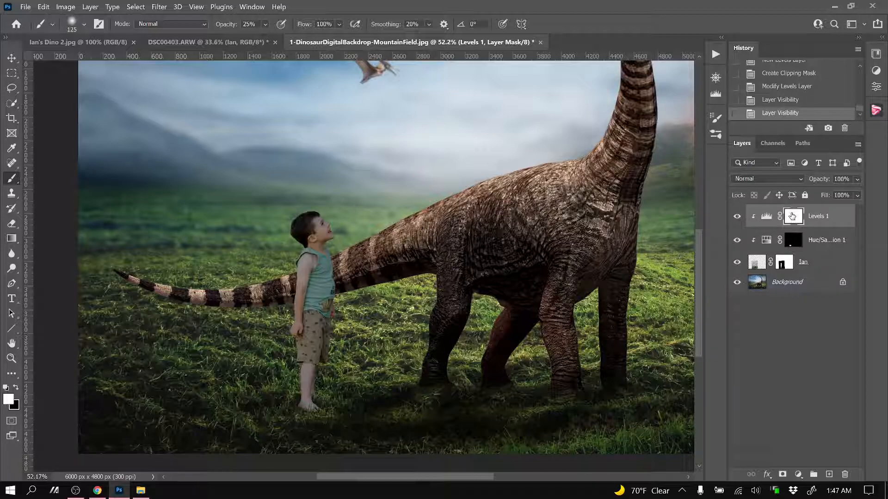
click(16, 388)
click(312, 203)
click(310, 202)
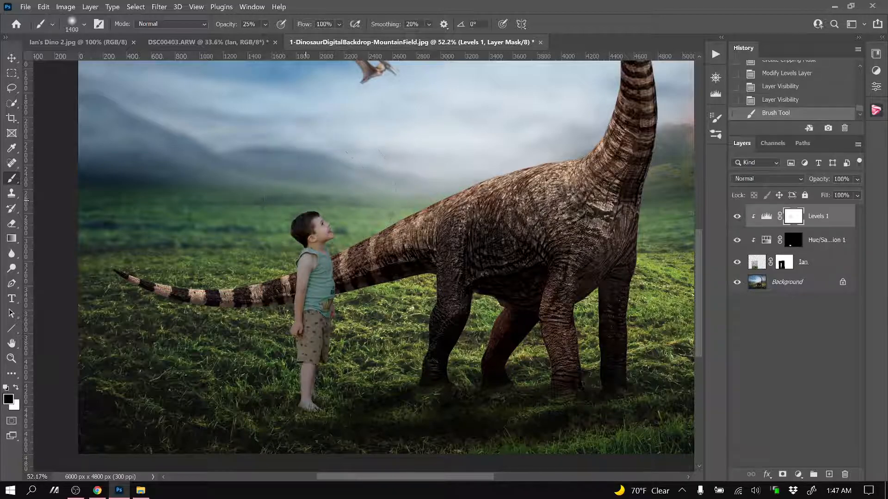
click(285, 192)
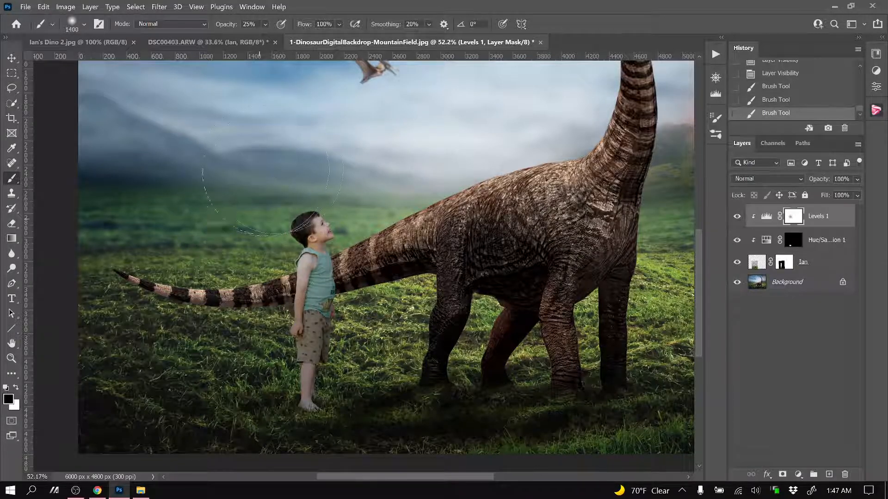
click(276, 249)
click(271, 282)
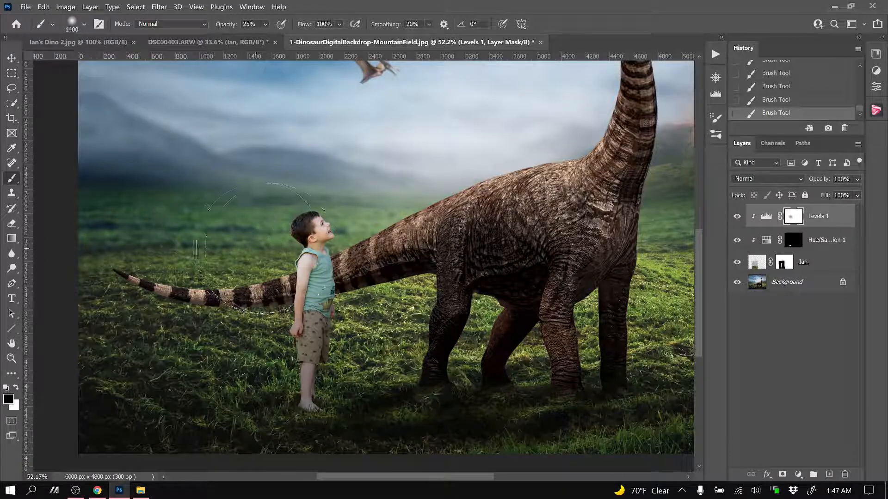
click(319, 206)
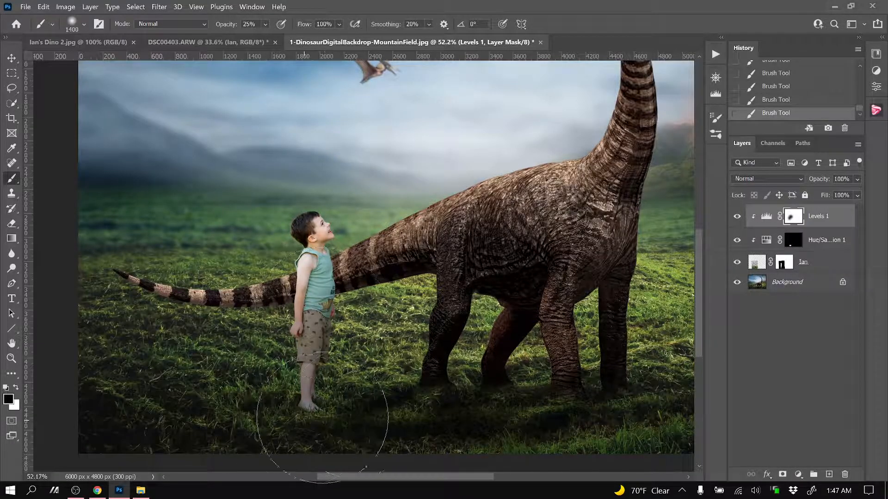
key(x)
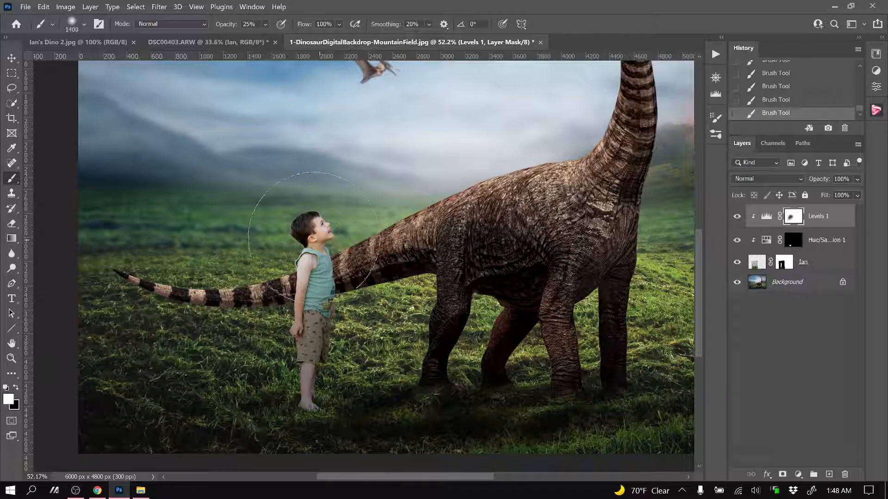
Compare the boy with and without the masked Levels adjustment, and examine his lighting within the full composite.
click(736, 217)
click(737, 216)
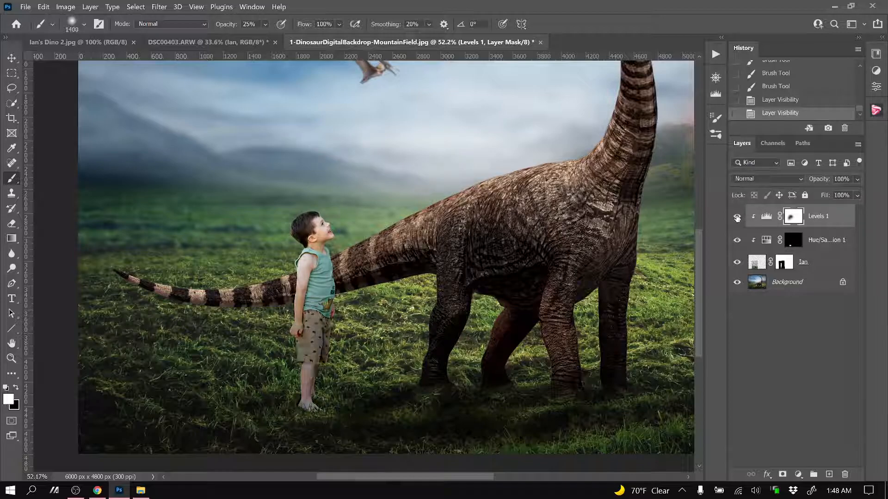
key(ctrl+0)
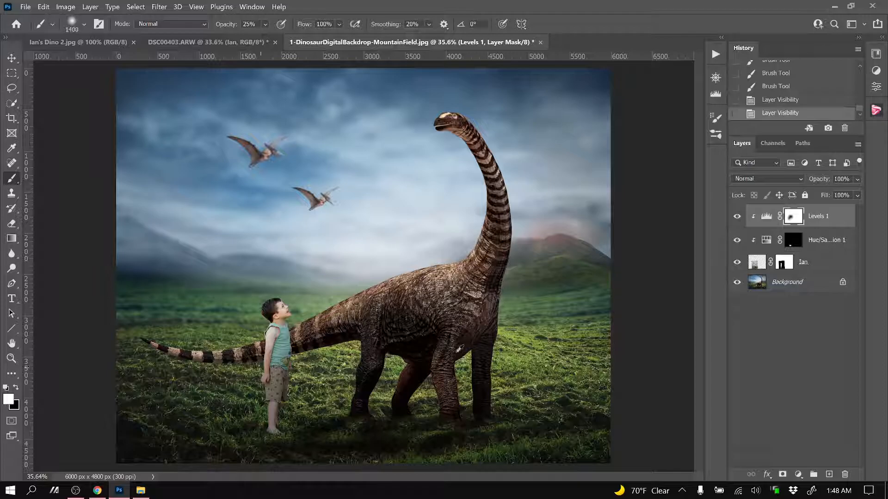
scroll(188, 392, up, 3)
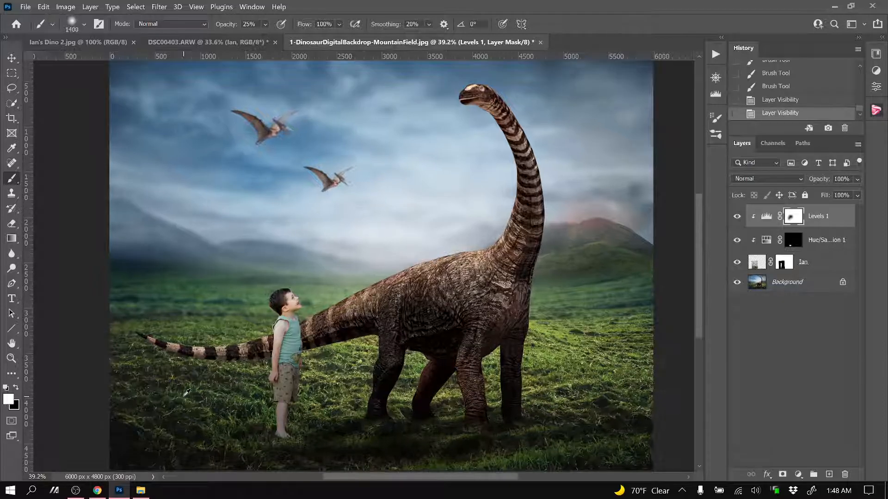
scroll(275, 325, down, 3)
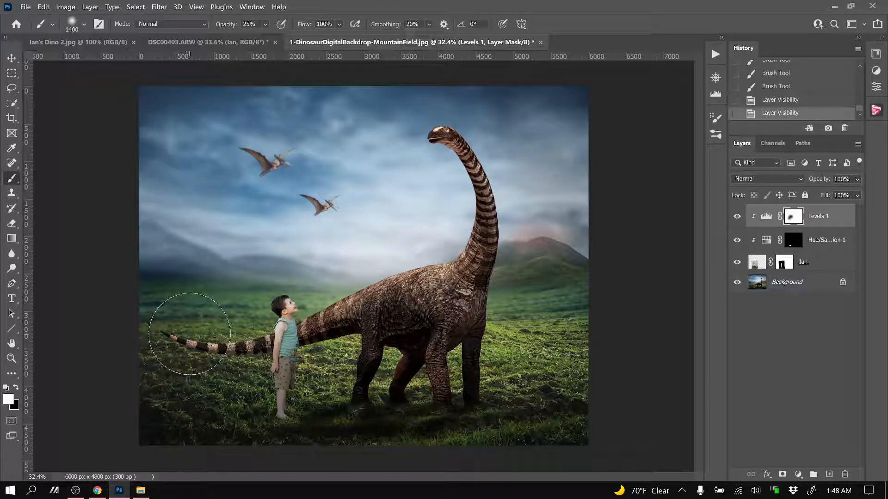
scroll(189, 334, up, 1)
scroll(189, 334, up, 3)
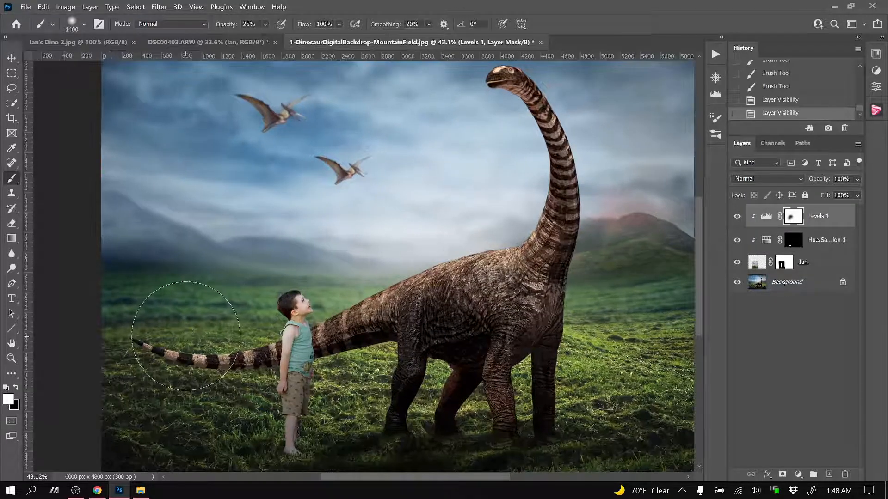
Add three more dabs of black at 25% opacity to the Levels mask around the boy's head and upper back.
scroll(185, 335, up, 3)
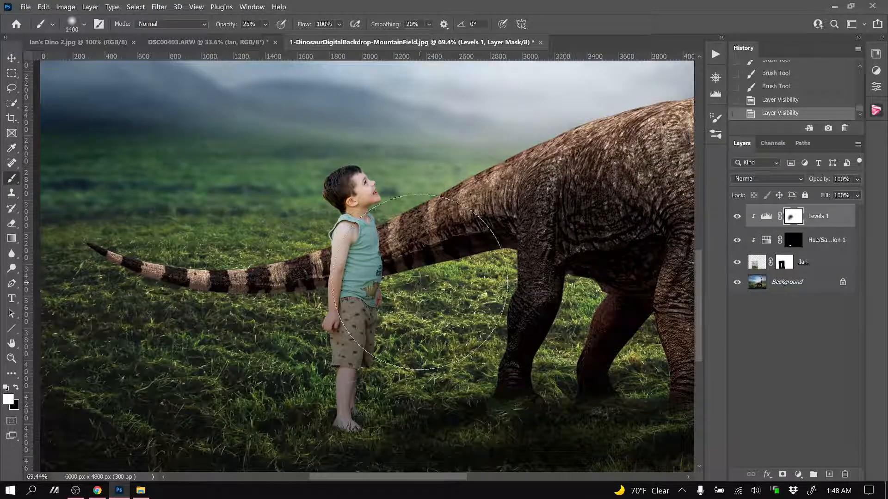
scroll(517, 290, down, 3)
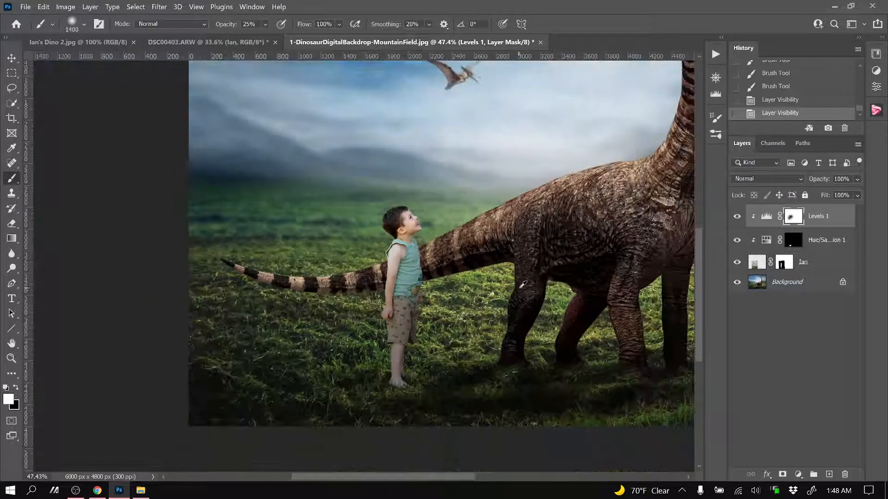
scroll(574, 284, up, 1)
scroll(574, 285, up, 1)
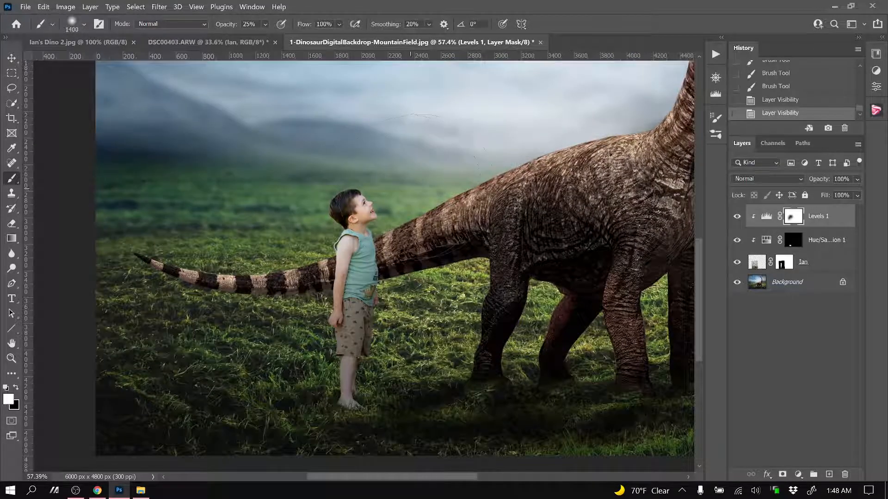
key(x)
click(369, 167)
click(328, 157)
click(315, 216)
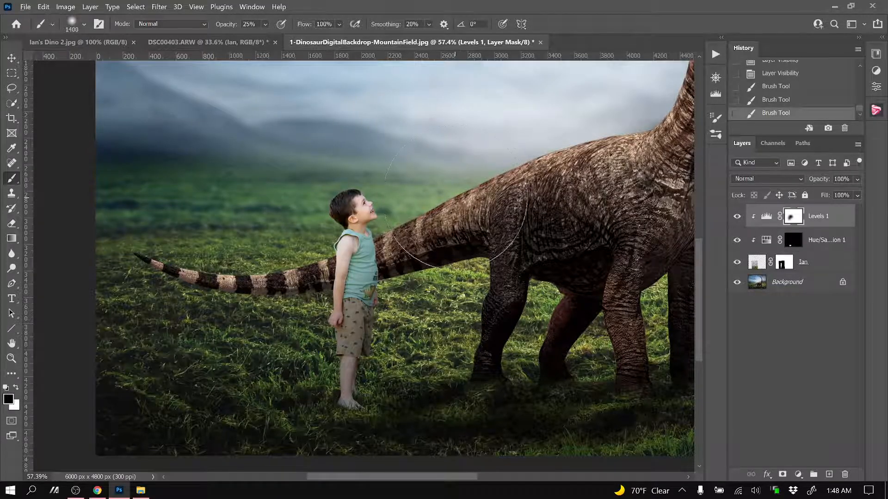
scroll(472, 208, down, 3)
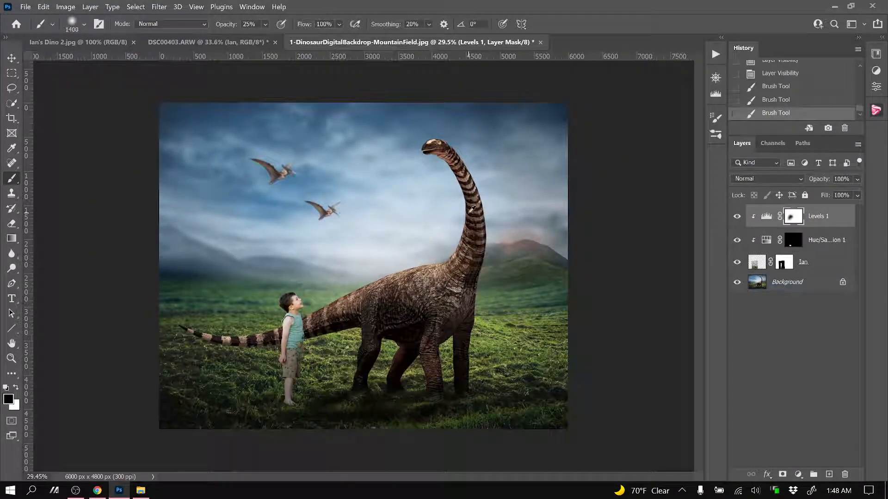
Paint black on the boy's layer mask over the area surrounding him with a 500 px brush at 100% opacity.
scroll(214, 314, up, 3)
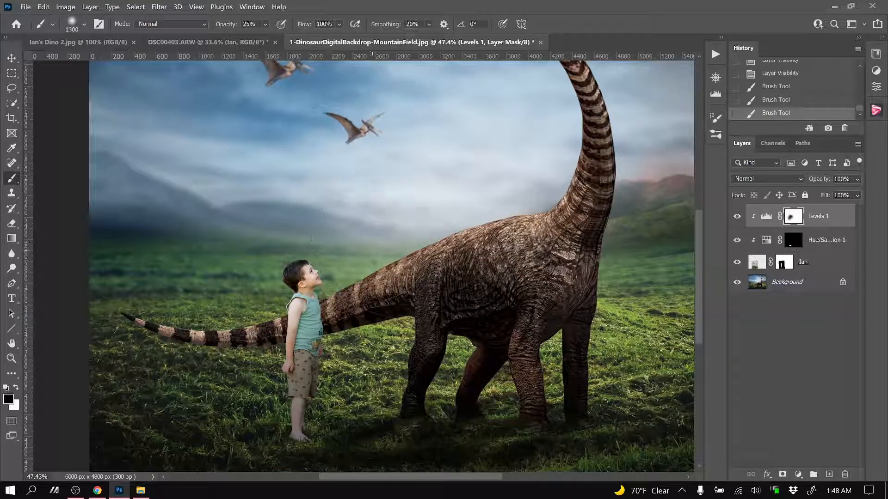
key(bracketleft)
key(bracketleft)
key(bracketleft)
key(bracketleft)
click(785, 263)
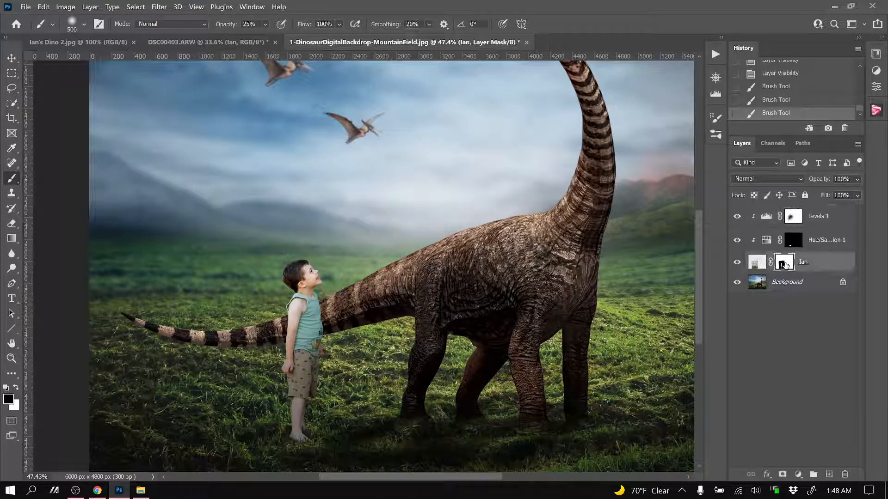
click(265, 24)
drag(277, 37, 341, 49)
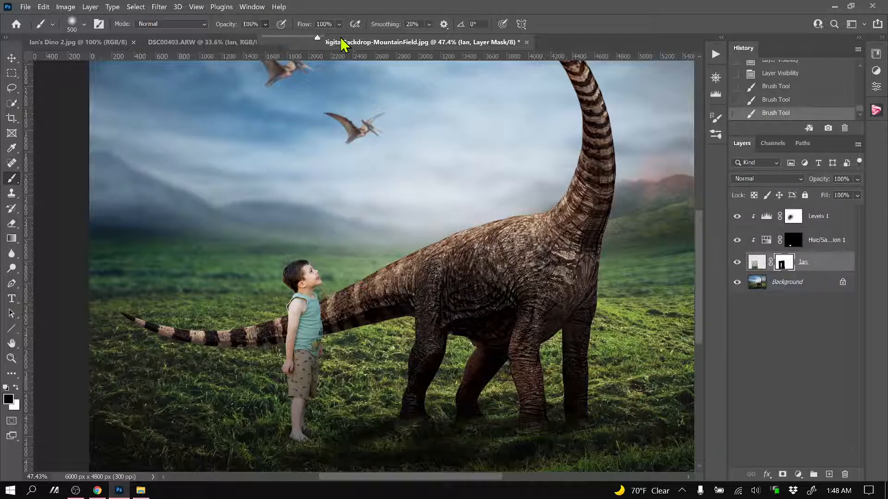
click(352, 32)
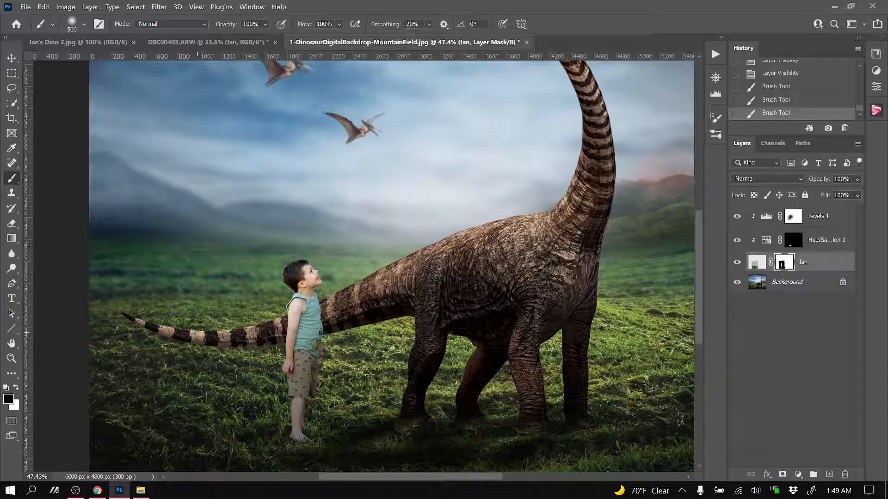
drag(384, 203, 404, 208)
drag(453, 339, 453, 370)
scroll(398, 368, down, 3)
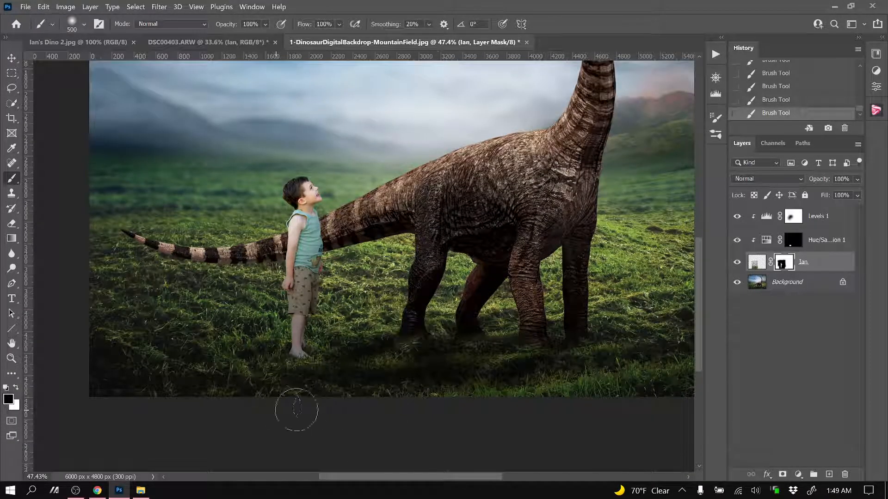
Add a Brightness/Contrast adjustment above Levels, clipped to the boy's layer, and increase its contrast.
key(ctrl+minus)
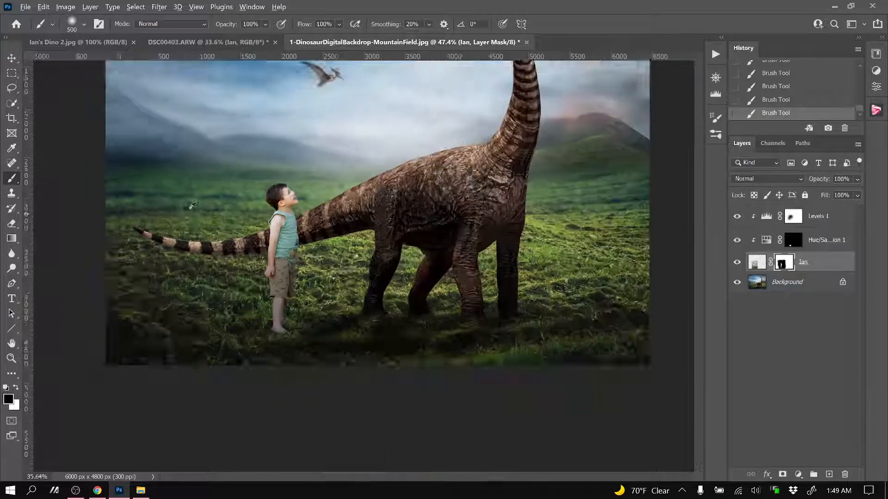
scroll(245, 336, up, 2)
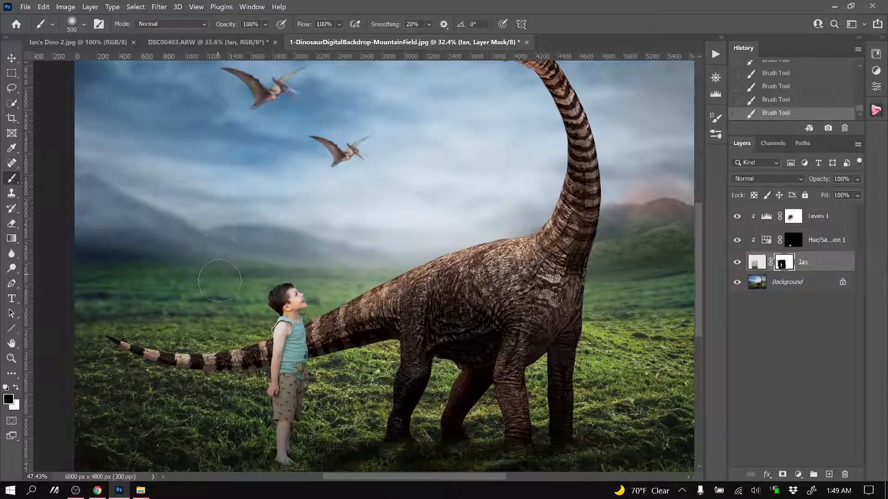
scroll(194, 306, down, 3)
scroll(194, 257, down, 4)
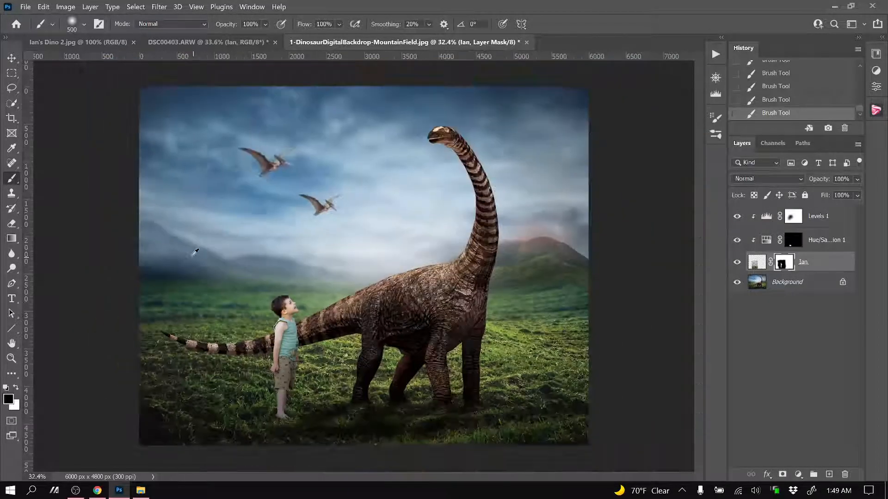
scroll(247, 396, up, 4)
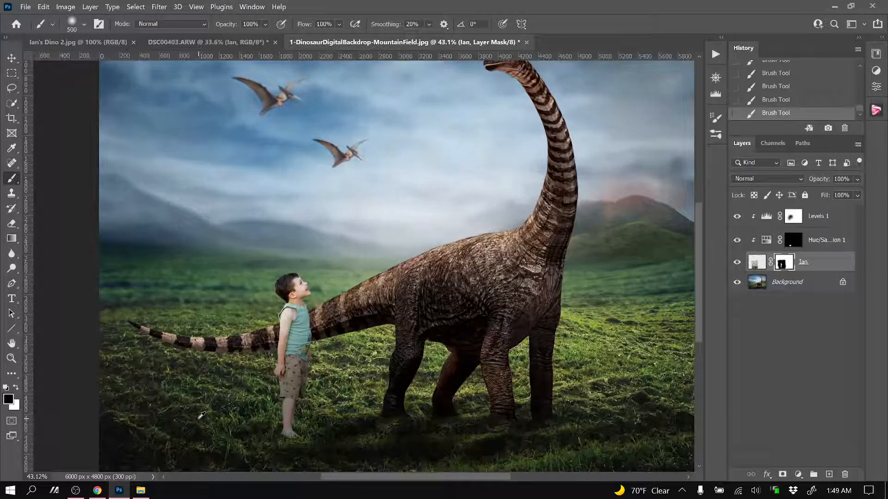
scroll(201, 415, down, 2)
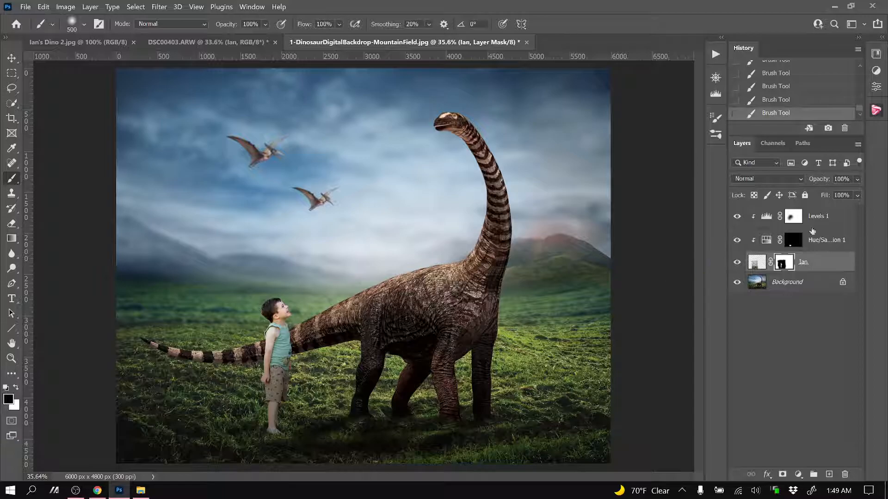
click(800, 220)
click(798, 474)
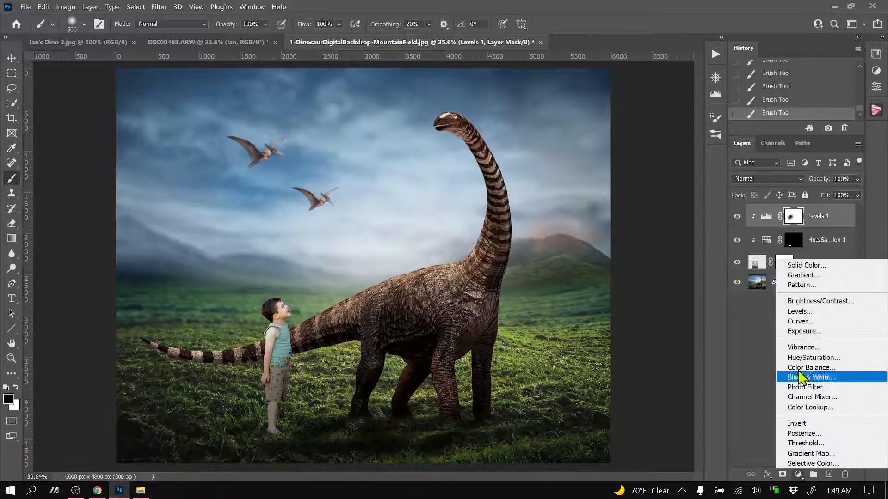
click(815, 303)
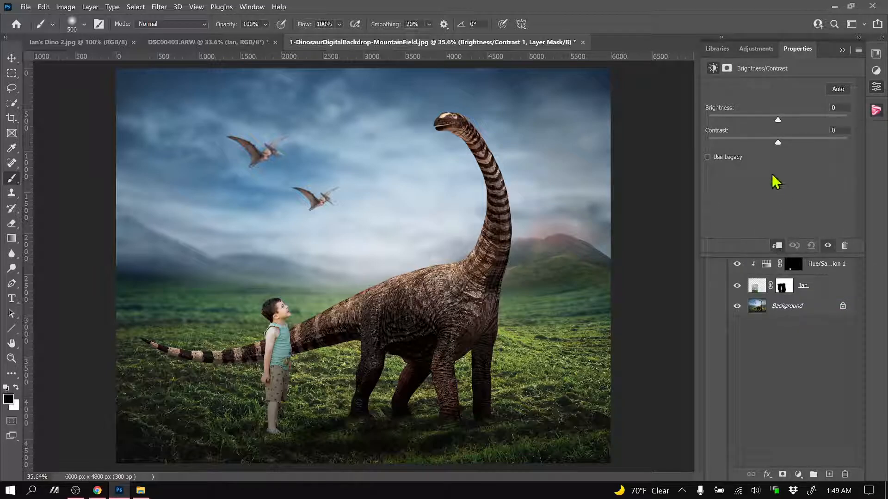
drag(778, 142, 798, 154)
click(842, 50)
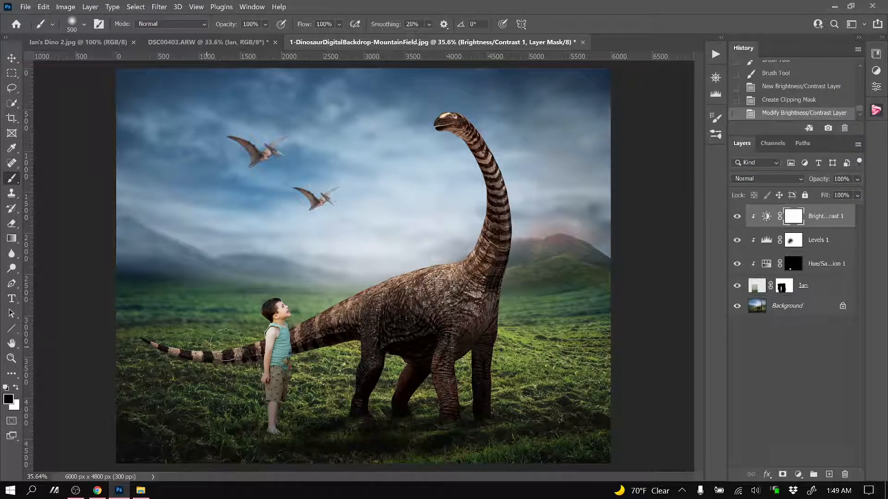
Compare the boy with the Brightness/Contrast adjustment hidden and shown, and examine his contrast up close and within the full composite.
drag(220, 374, 284, 333)
click(736, 219)
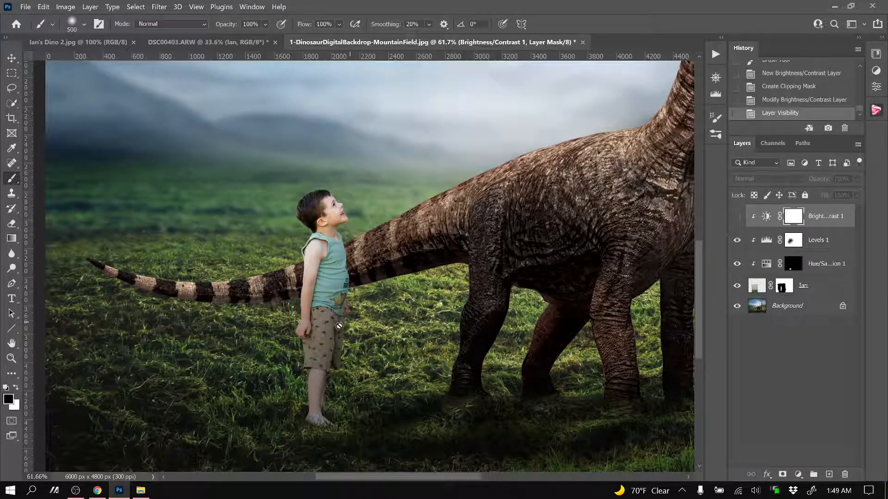
scroll(293, 353, up, 1)
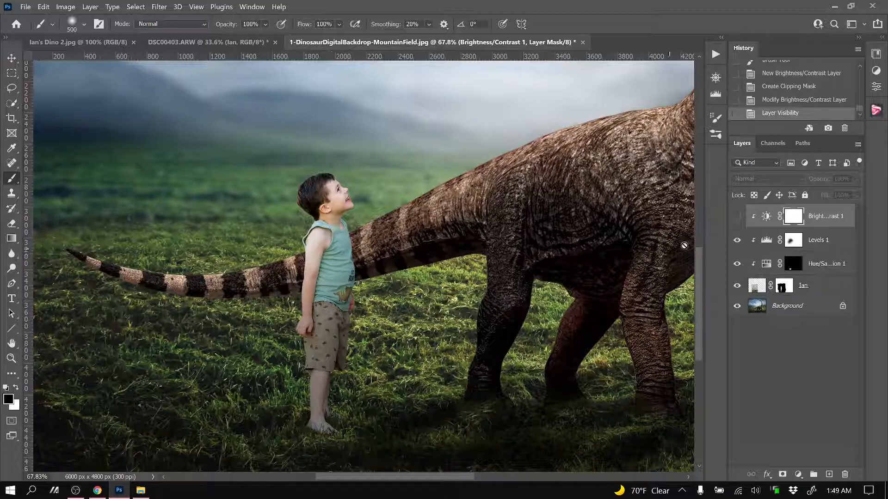
click(738, 216)
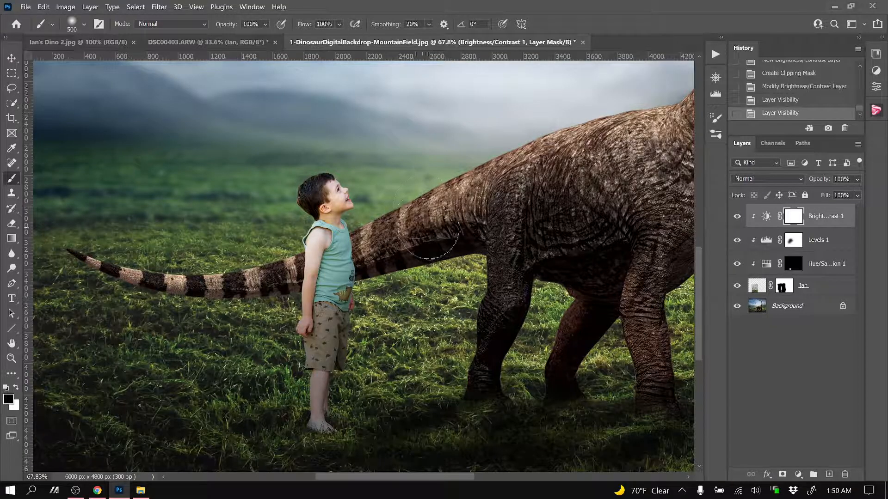
click(738, 217)
click(739, 216)
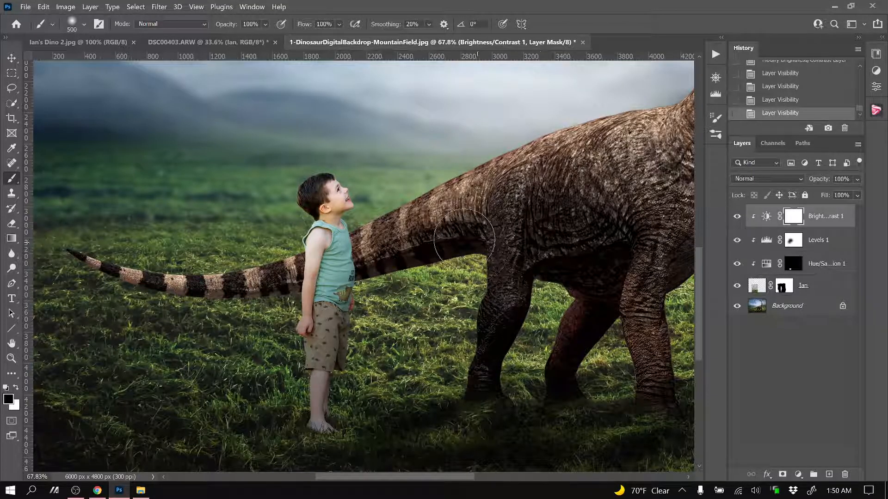
scroll(462, 231, down, 4)
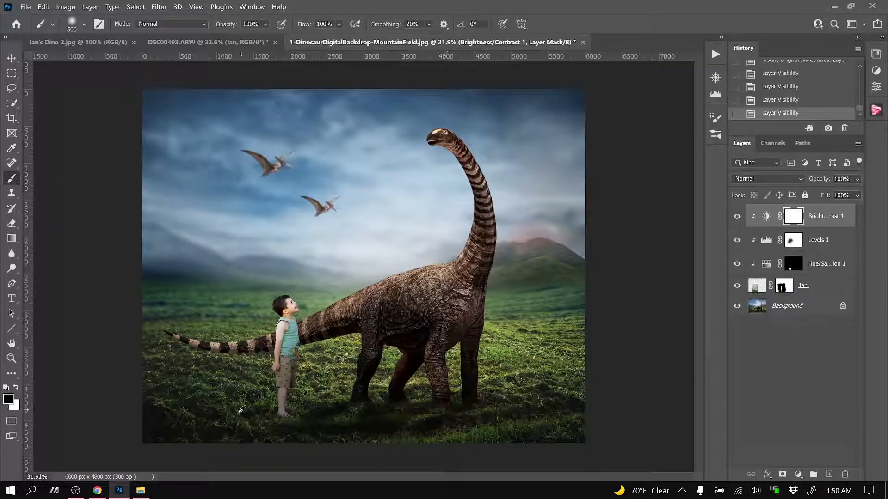
scroll(252, 368, up, 2)
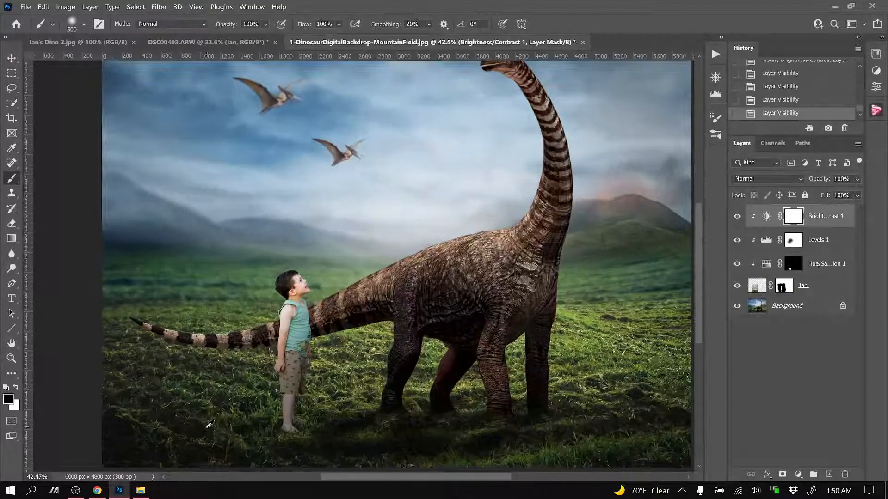
scroll(217, 365, down, 2)
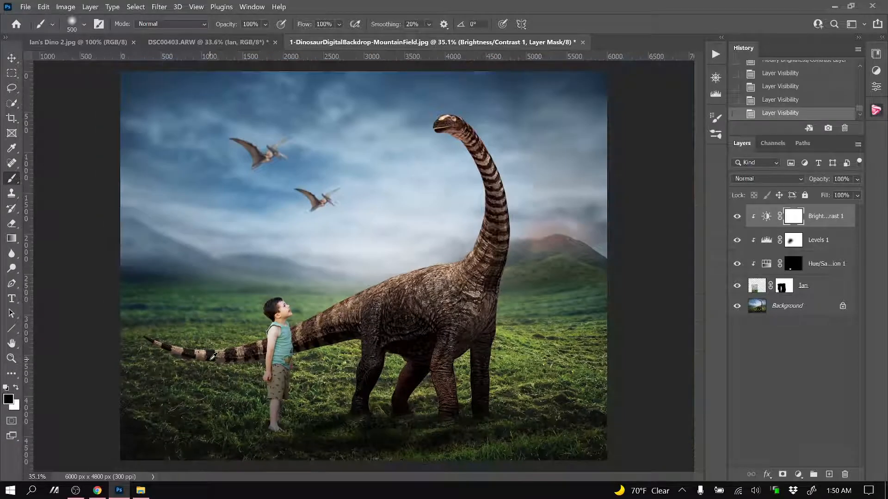
scroll(226, 391, up, 1)
scroll(283, 444, up, 4)
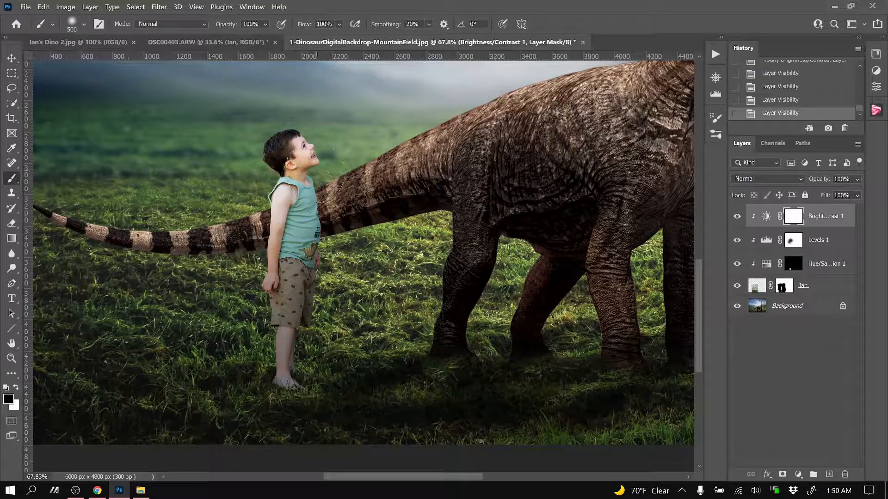
scroll(259, 397, down, 5)
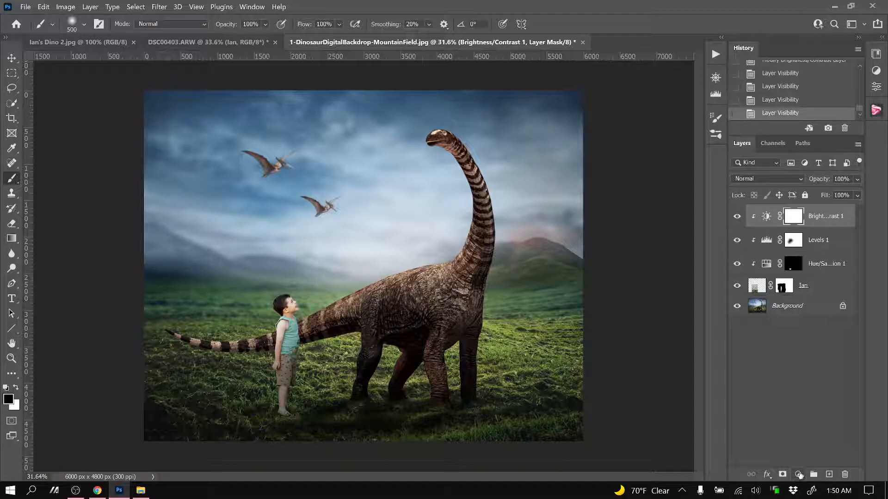
Add a Color Lookup adjustment over the whole composite using the Crisp_Warm.look 3D LUT.
click(799, 474)
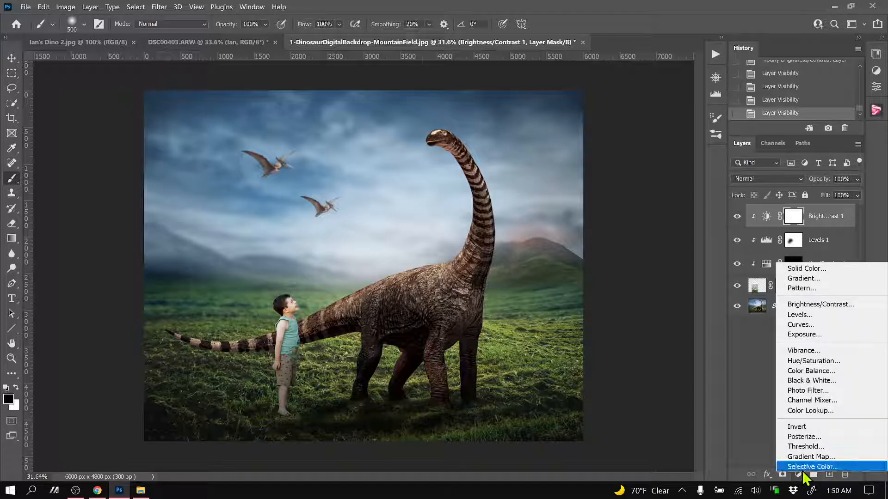
click(812, 411)
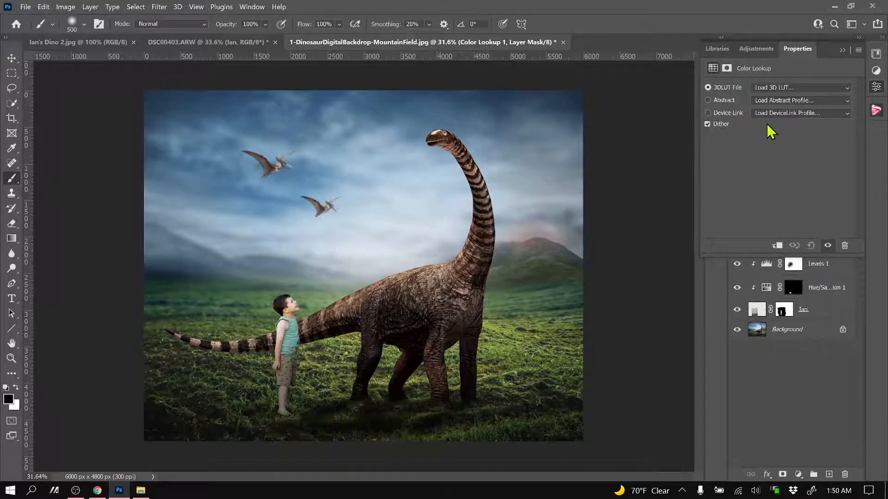
click(765, 87)
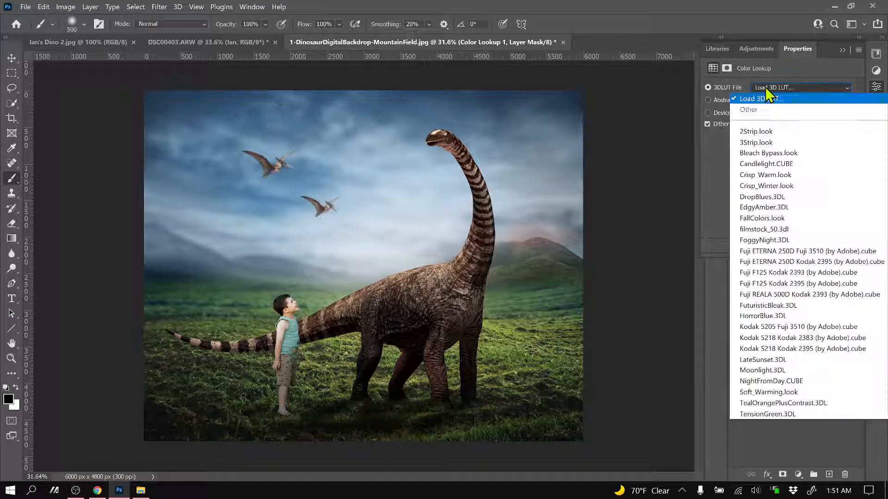
click(765, 175)
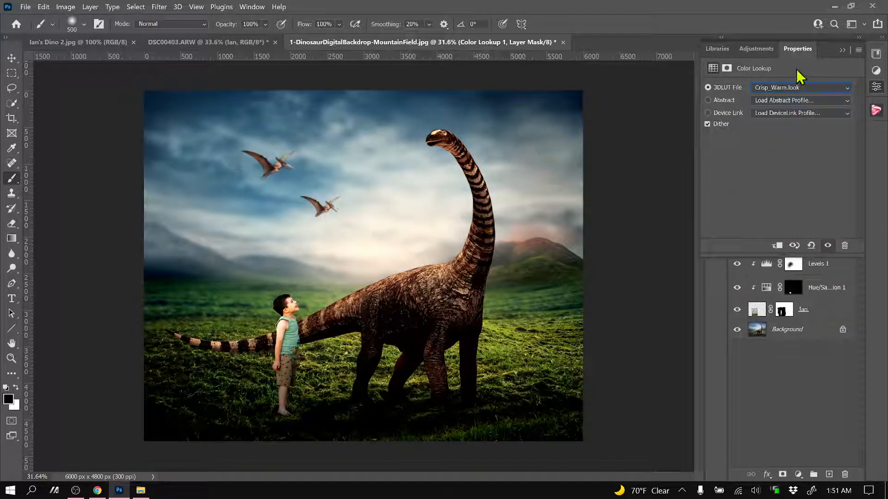
click(842, 50)
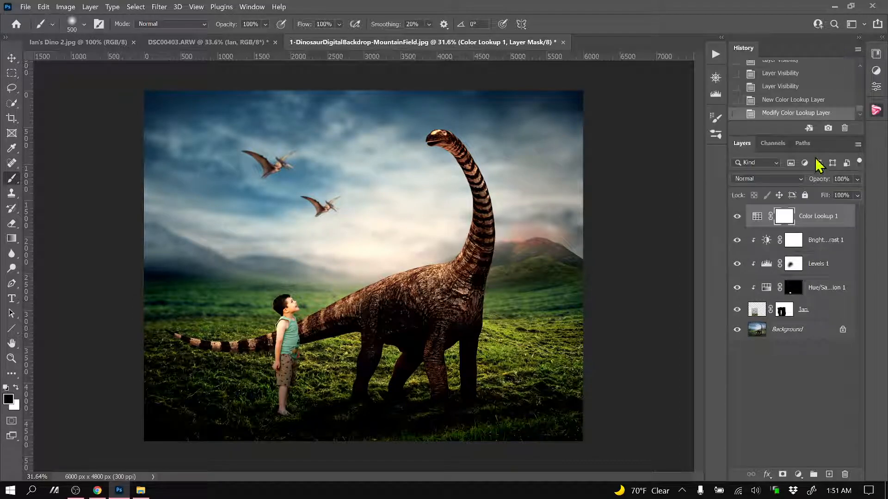
Lower the Color Lookup layer's opacity to 20% and compare the composite with the layer hidden and shown.
click(857, 195)
drag(856, 191, 814, 192)
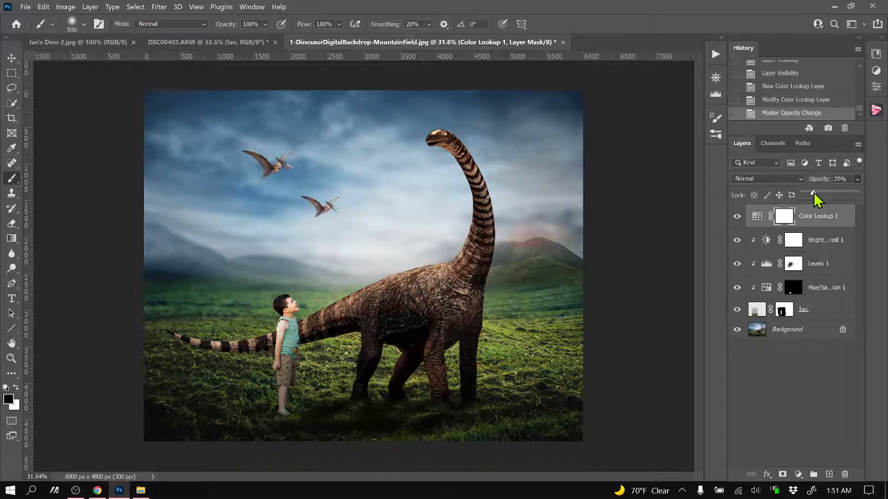
click(765, 220)
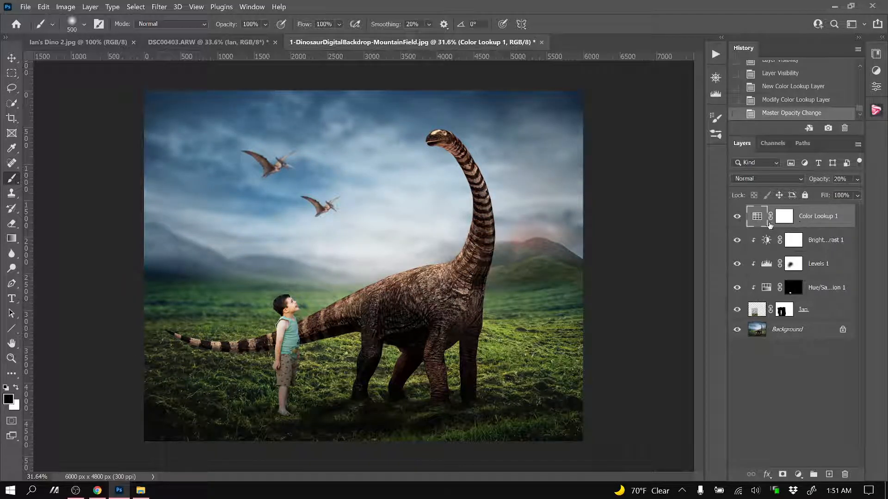
click(736, 217)
click(736, 218)
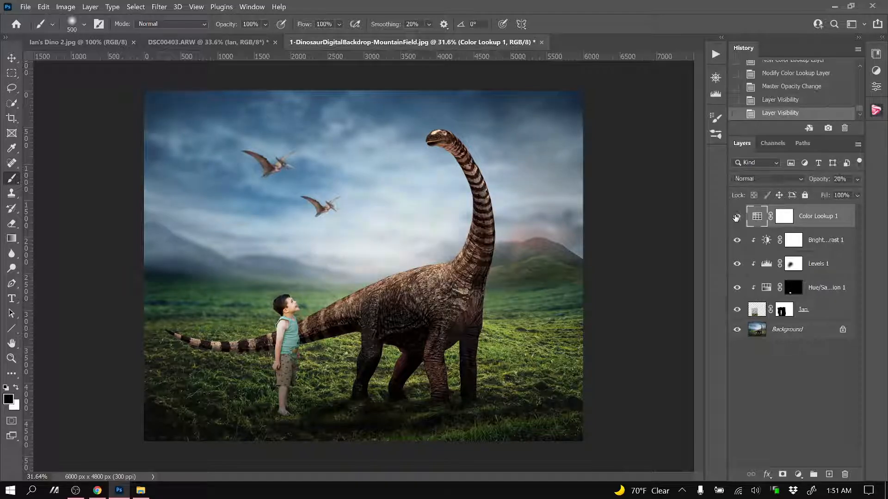
Compare the composite with the Color Lookup layer hidden and shown, and examine the whole image with no layer selected.
click(736, 218)
click(736, 217)
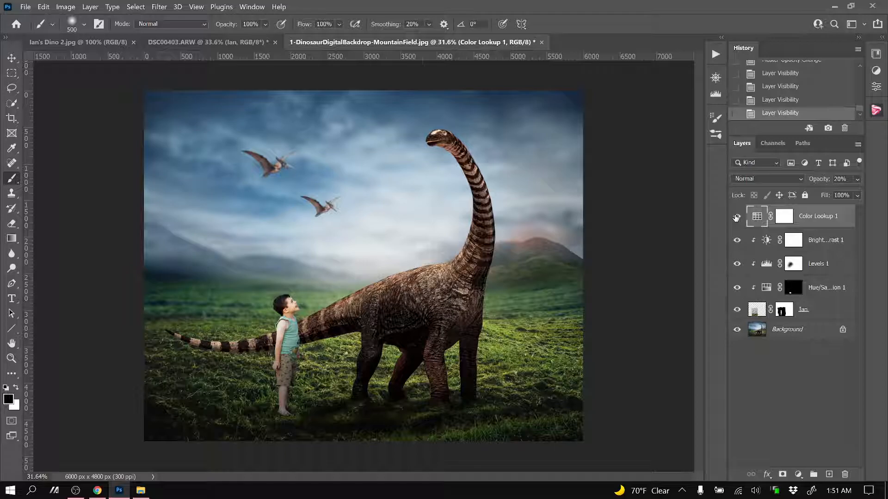
click(792, 387)
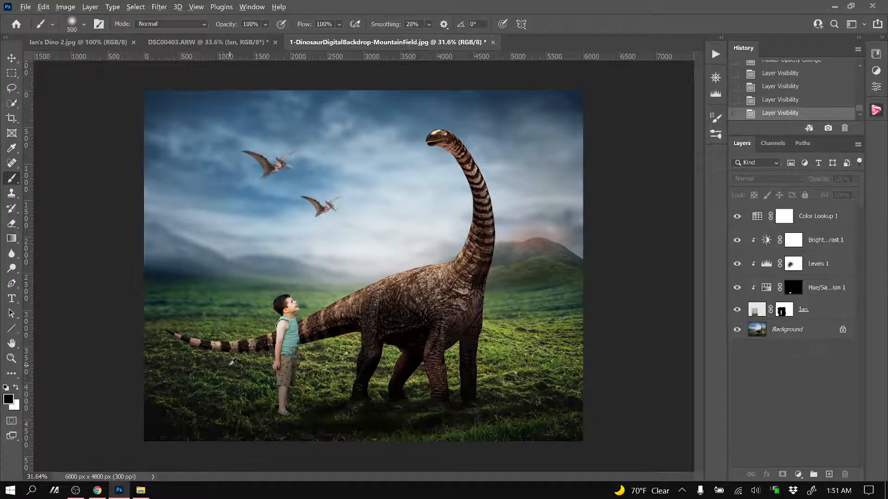
scroll(231, 364, up, 1)
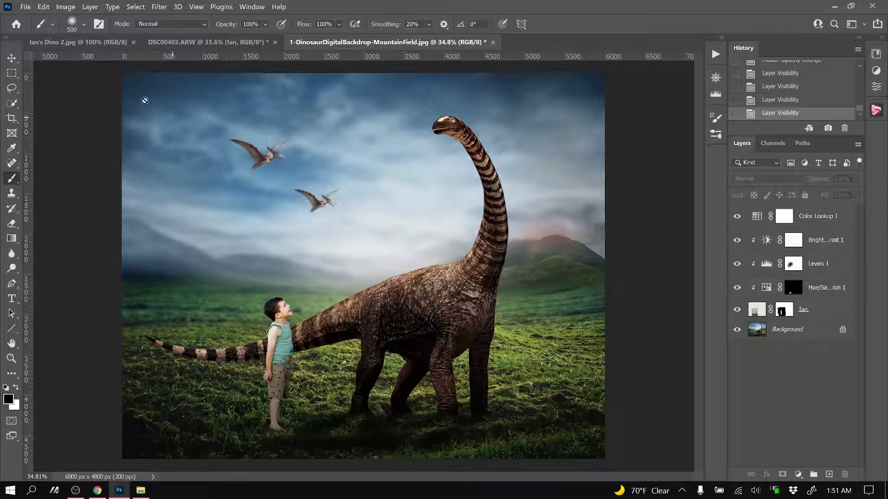
click(67, 43)
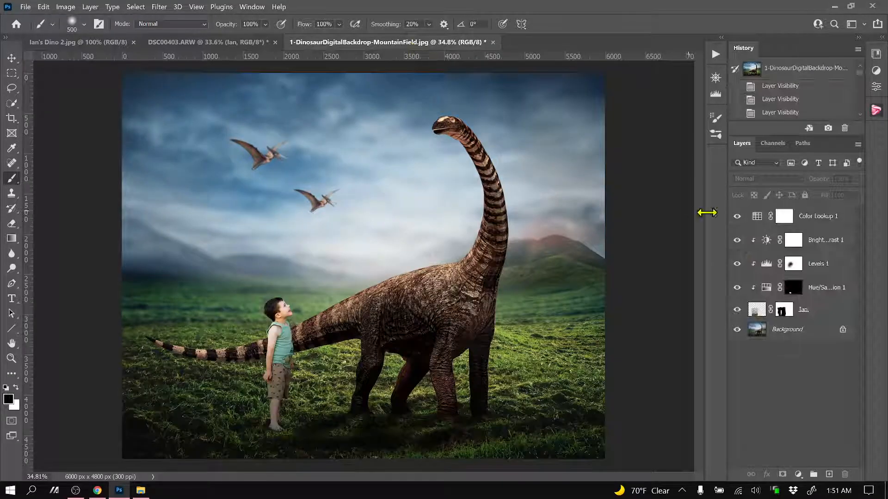
Lower the opacity of the boy's clipped Levels adjustment layer to 90%.
click(828, 273)
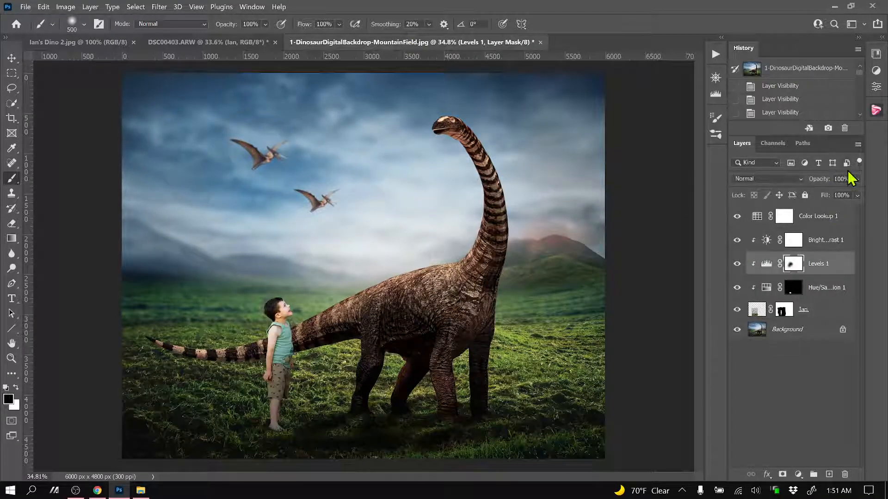
click(857, 195)
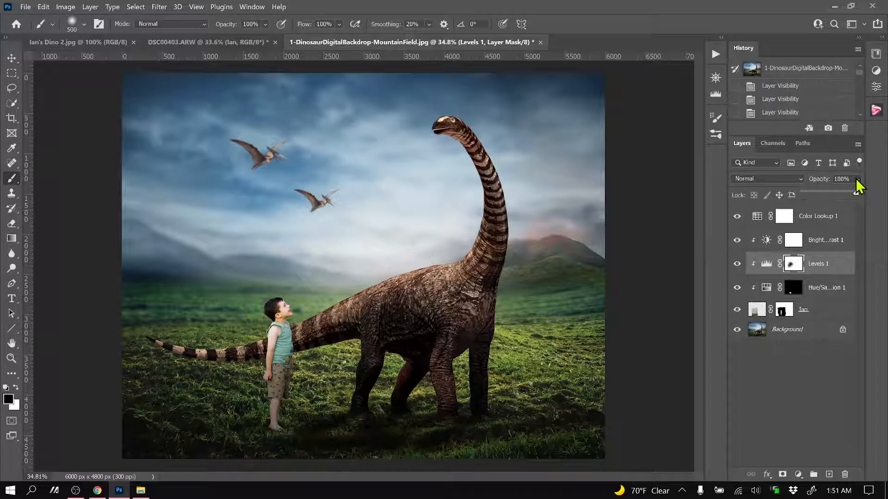
drag(855, 193, 847, 194)
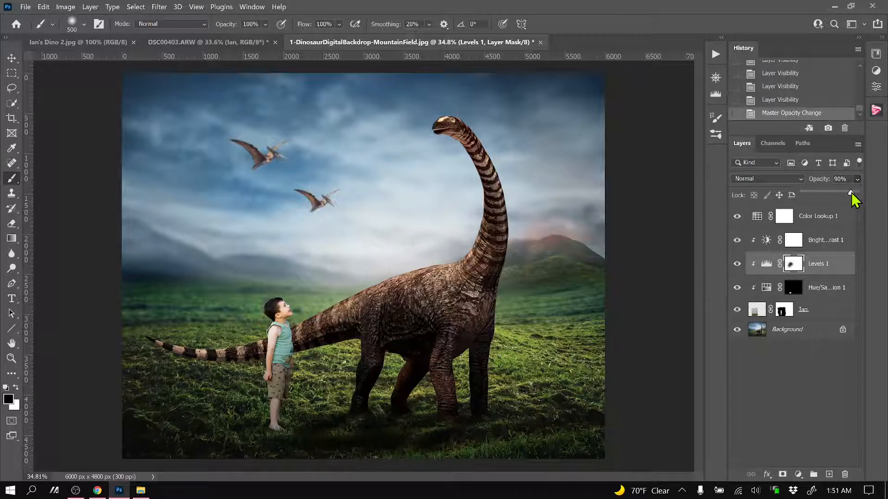
click(766, 263)
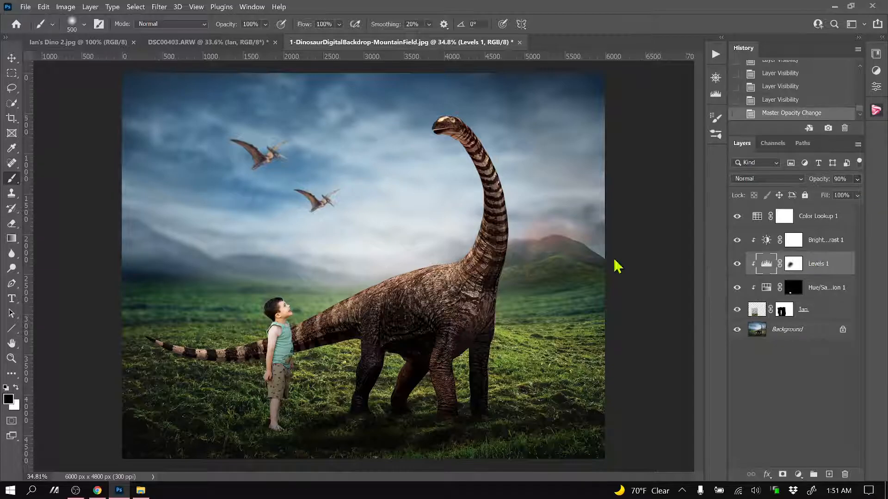
Compare the composite with the finished reference image, and examine the boy's feet, face and hair edges up close and in the full scene.
click(97, 42)
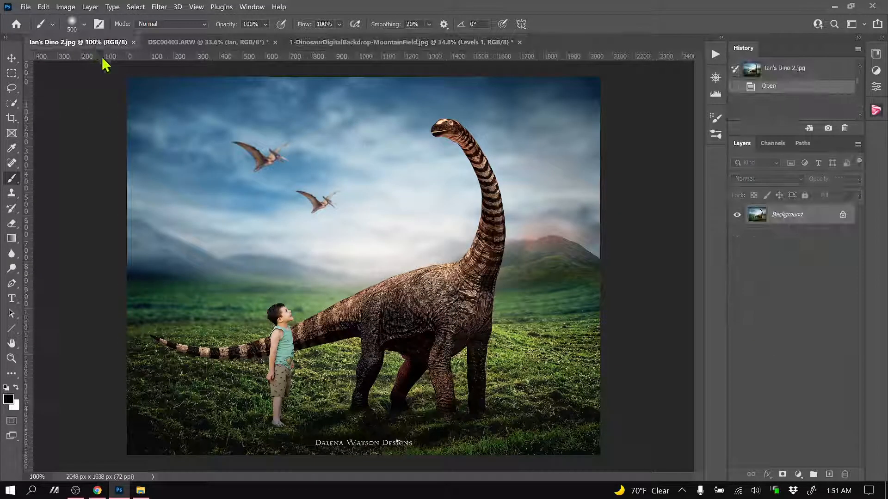
click(357, 43)
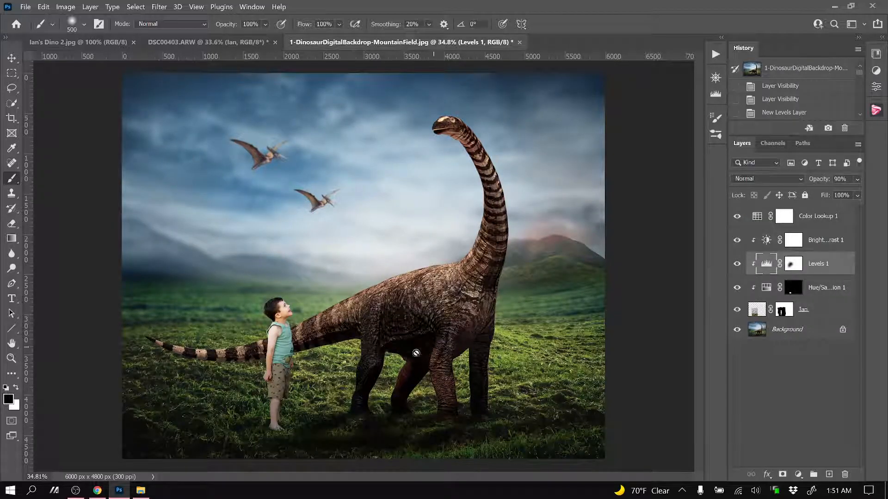
scroll(286, 381, down, 1)
scroll(287, 382, up, 2)
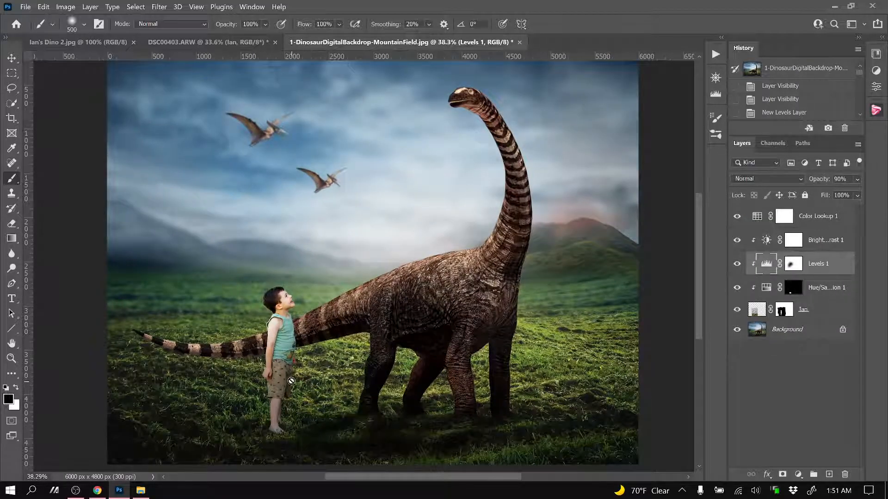
scroll(296, 380, up, 4)
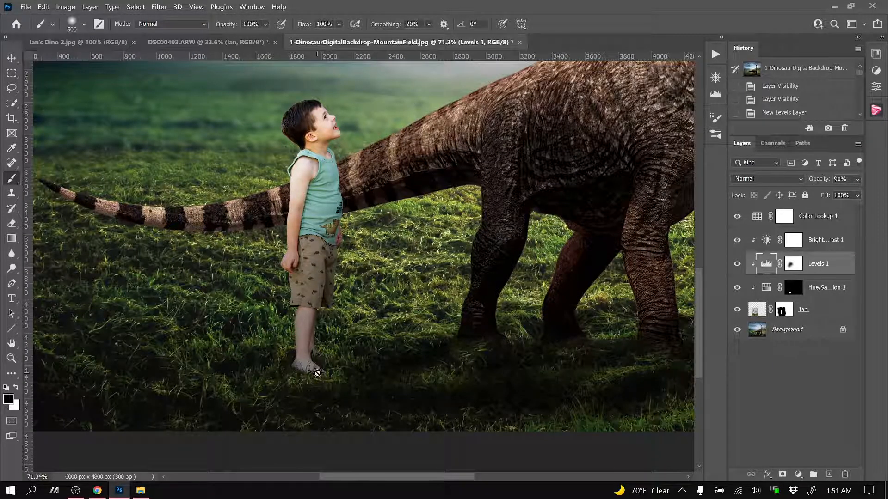
scroll(317, 373, up, 3)
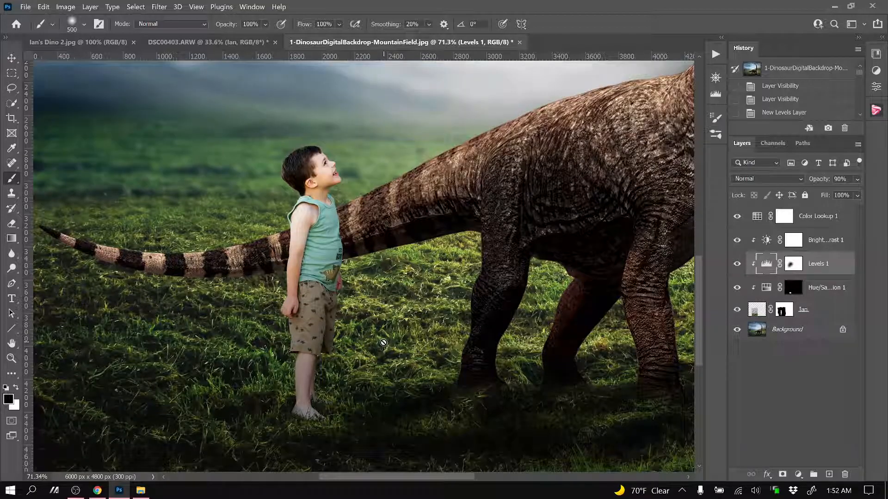
alt+scroll(382, 336, down, 2)
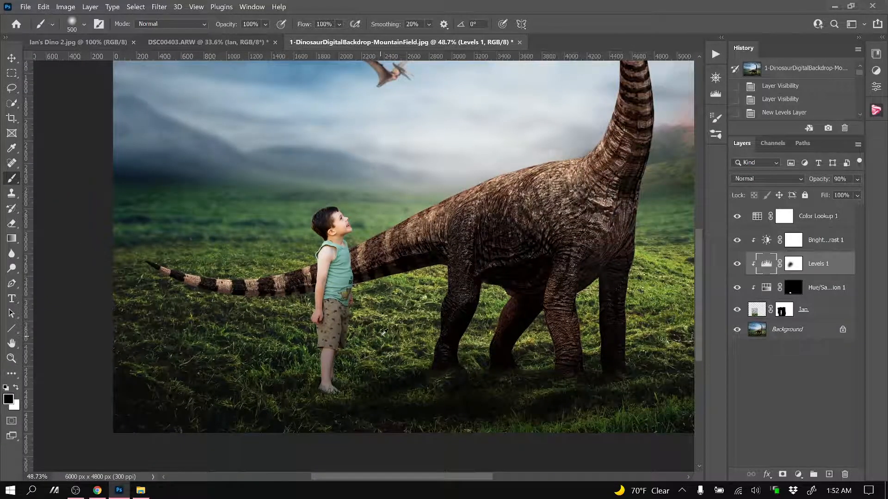
alt+scroll(384, 332, down, 2)
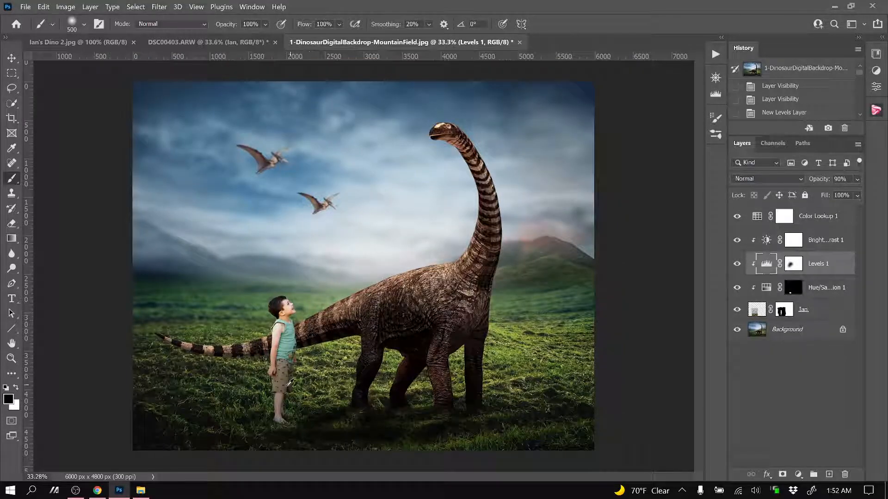
alt+scroll(290, 382, up, 1)
alt+scroll(327, 405, up, 1)
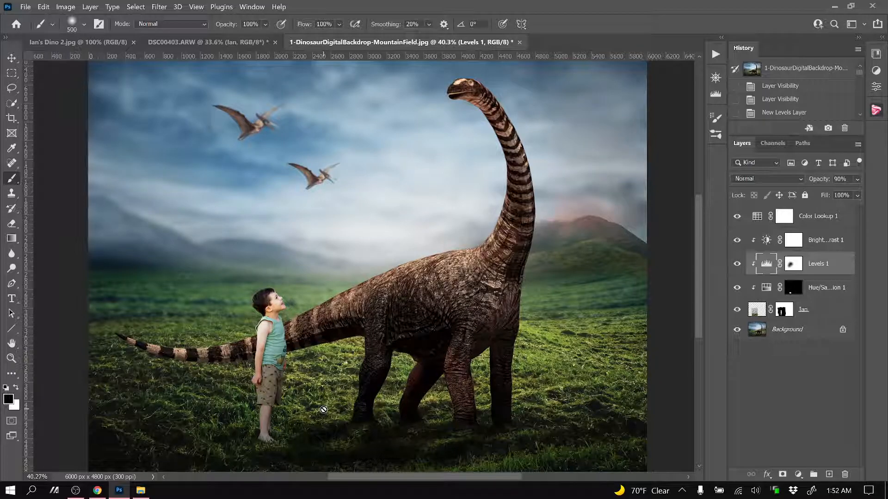
alt+scroll(236, 320, up, 1)
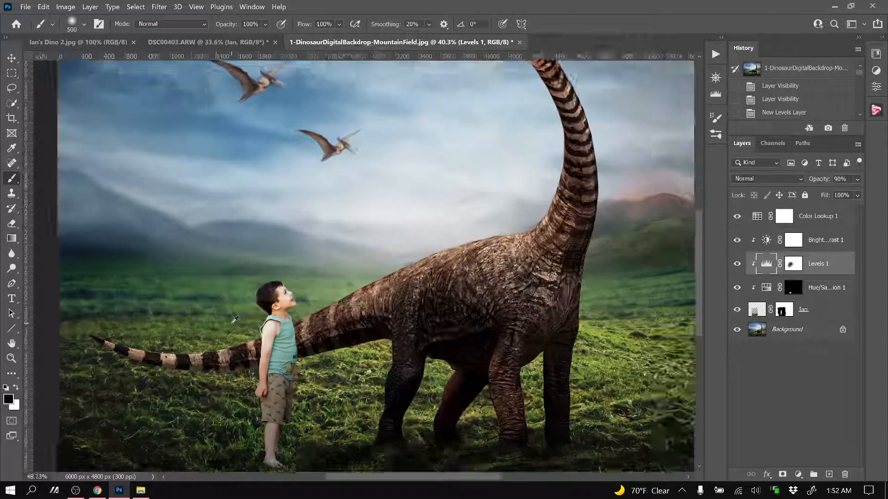
alt+scroll(235, 319, up, 8)
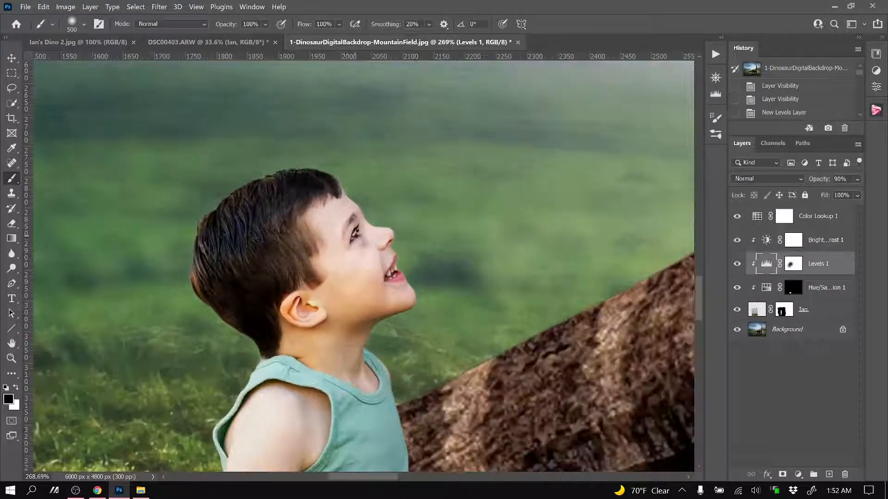
scroll(350, 234, up, 1)
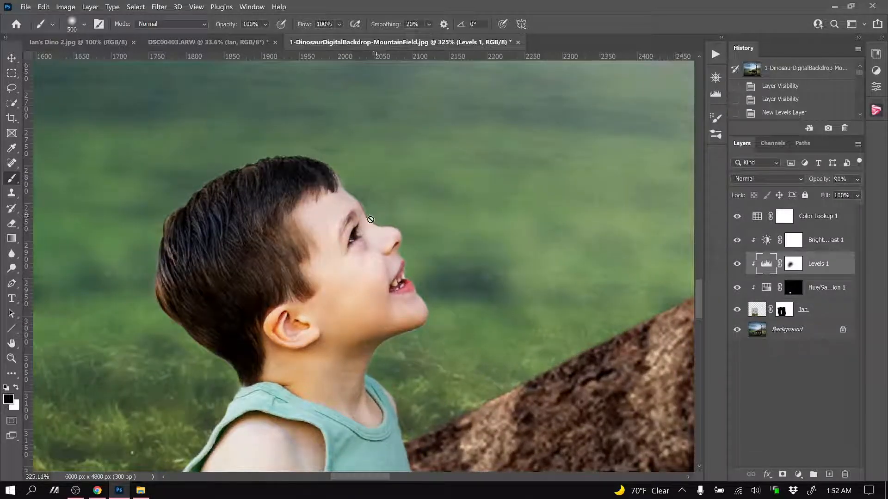
scroll(370, 219, down, 10)
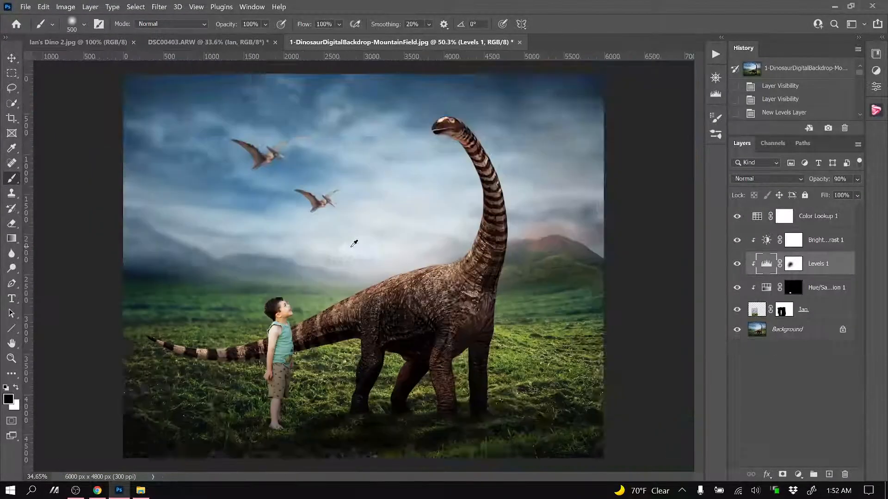
scroll(264, 368, up, 1)
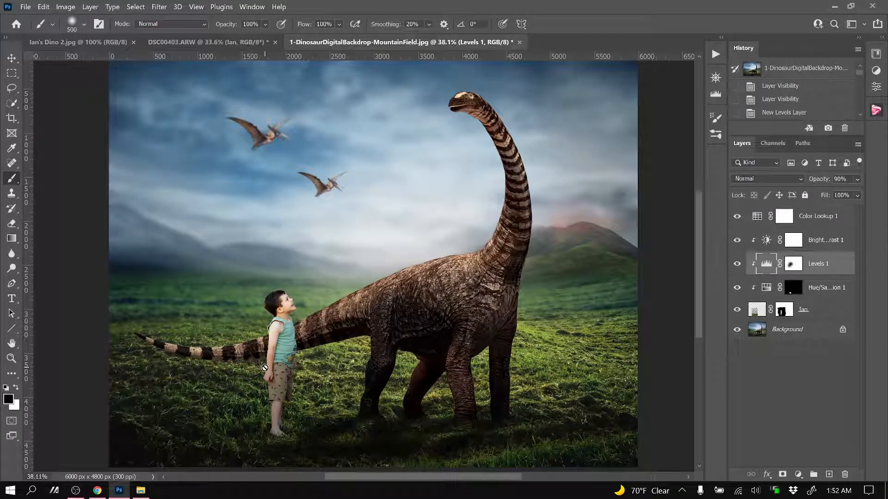
Select the Background layer and choose the Squijoo_Draw a strand brush from the Squijoo_Draw Your Own Hair set.
click(811, 330)
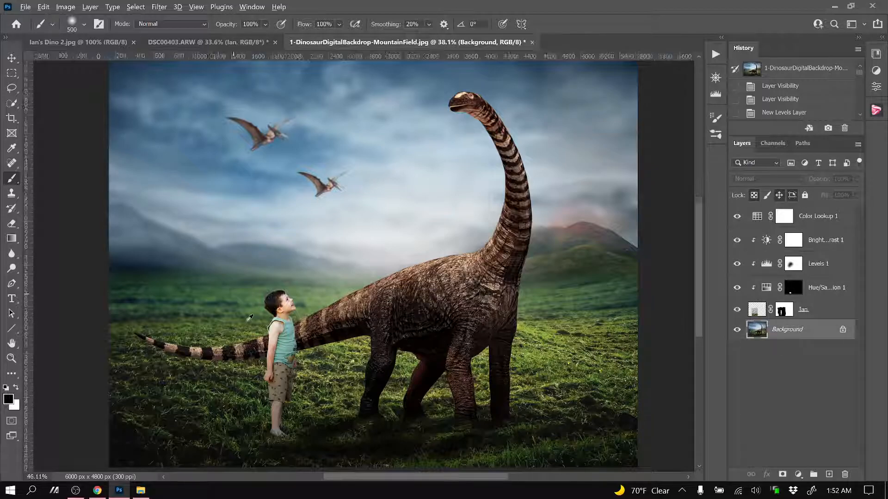
scroll(280, 309, up, 5)
scroll(280, 309, up, 4)
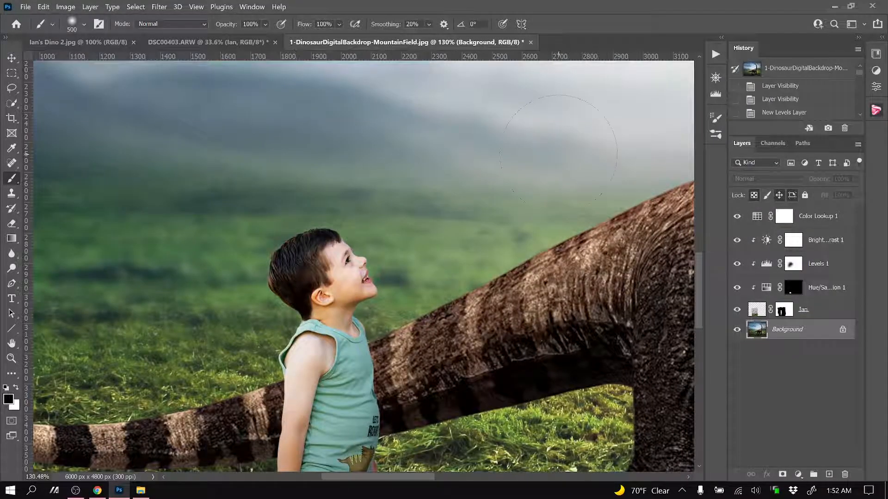
click(714, 135)
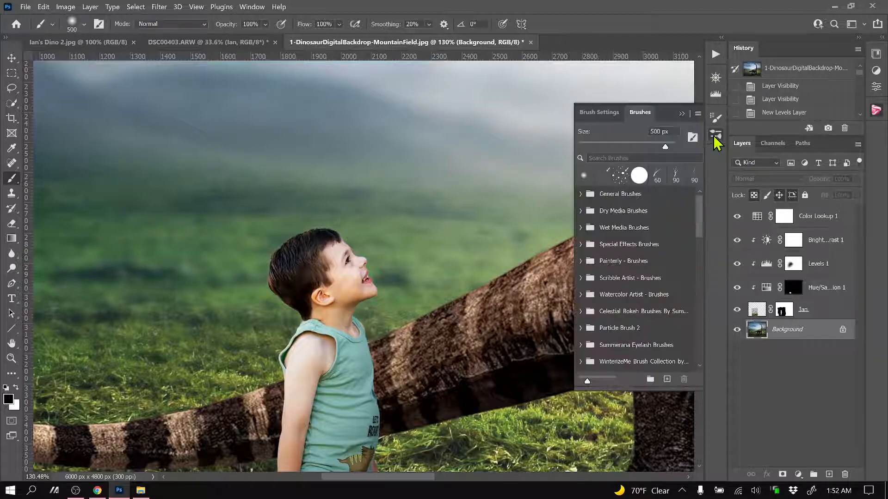
scroll(641, 247, down, 10)
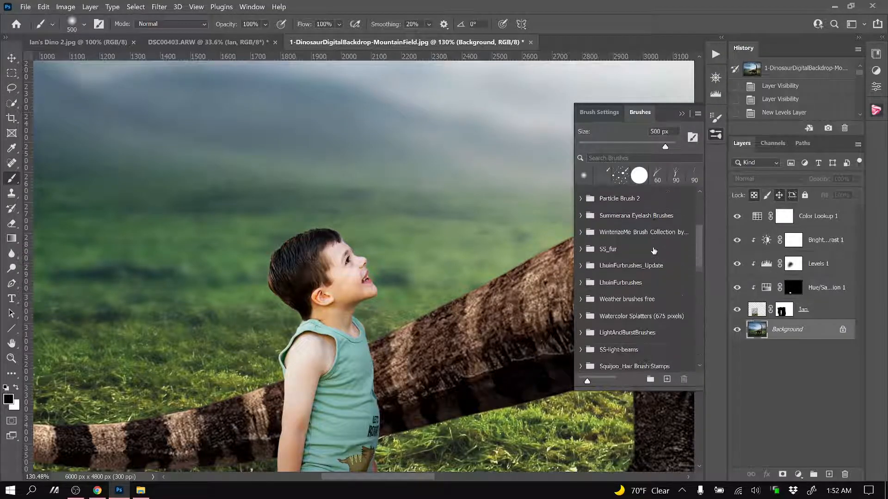
scroll(636, 245, down, 5)
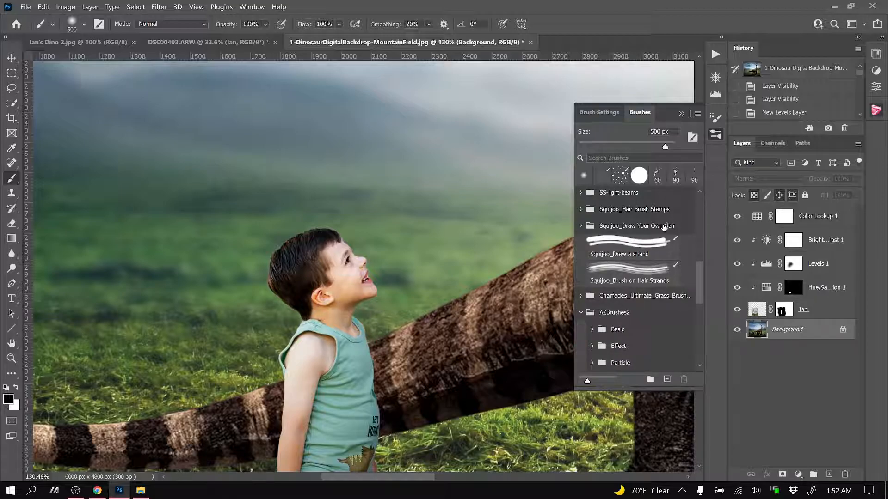
click(625, 249)
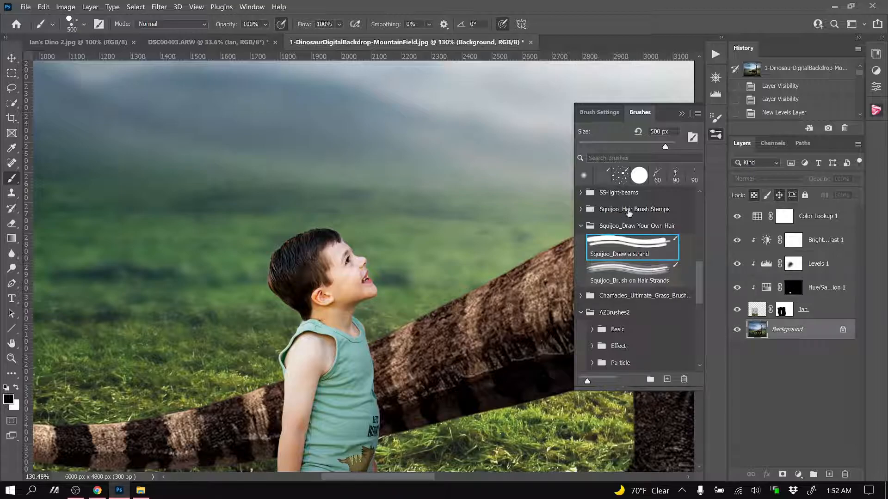
Try the Wavy Hair Stamp 1, Wavy Hair Stamp 2 and Tight Curl Stamp 1 brushes from the Squijoo_Hair Brush Stamps set.
click(580, 211)
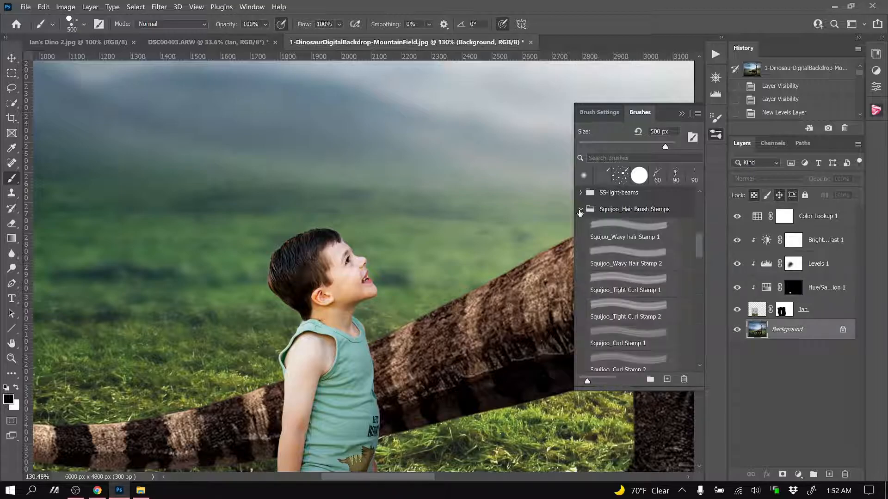
click(613, 244)
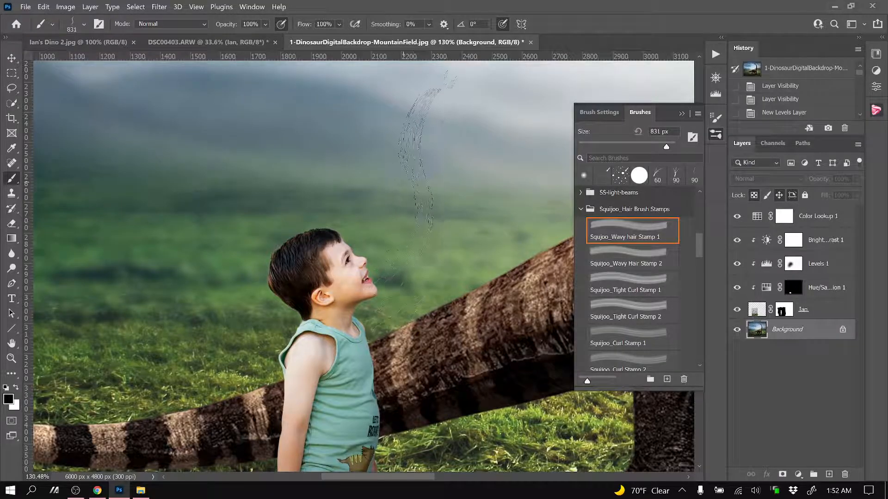
click(625, 257)
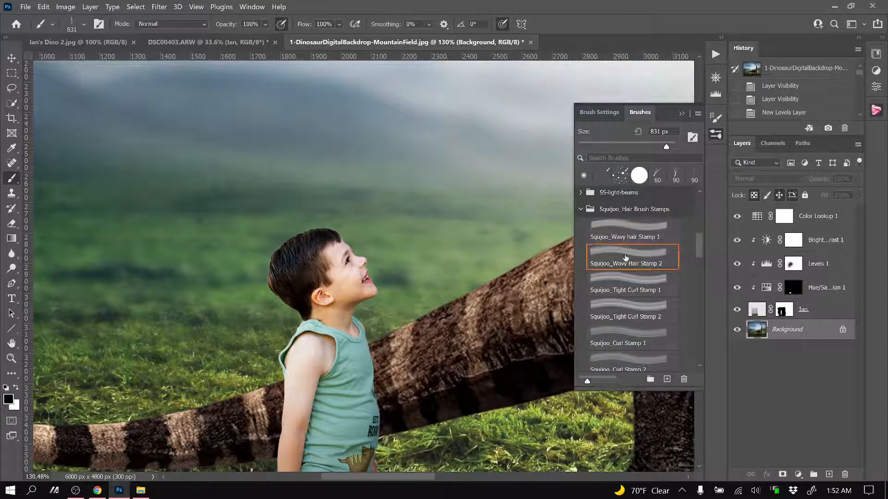
click(628, 290)
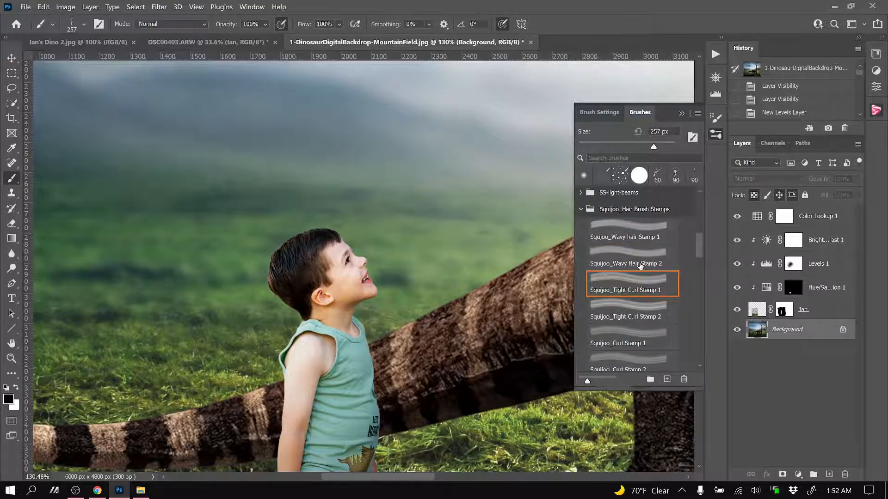
scroll(640, 266, up, 3)
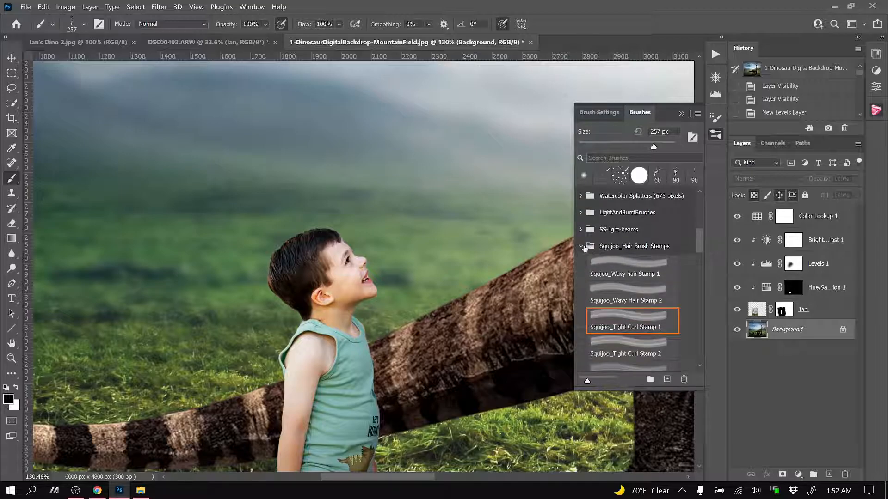
Choose the Squijoo_Brush on Hair Strands brush from the Squijoo_Draw Your Own Hair set and put the brush library away.
click(581, 246)
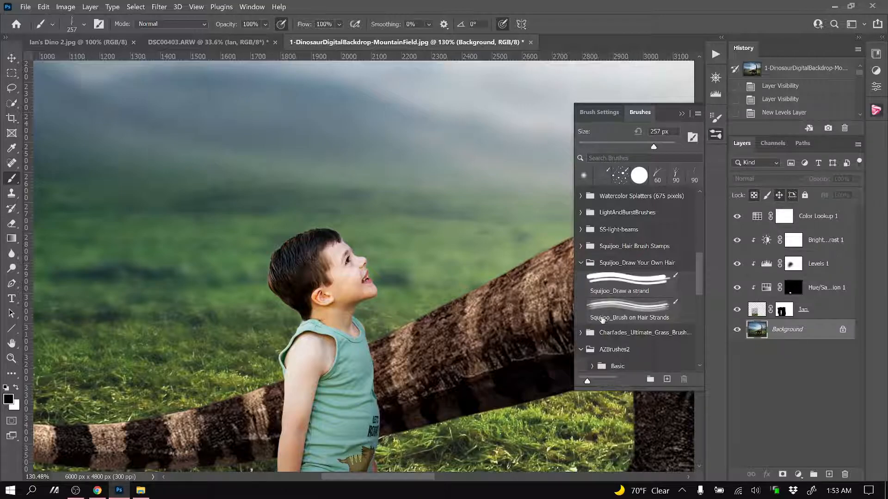
click(607, 310)
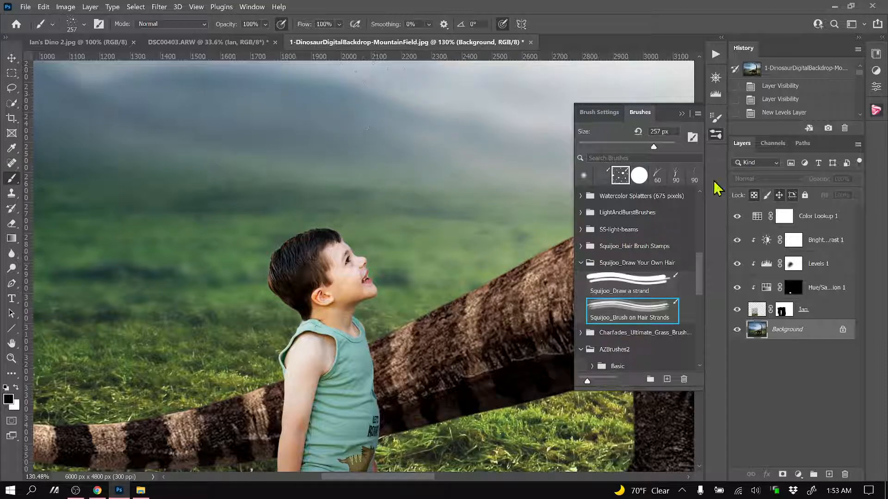
click(682, 113)
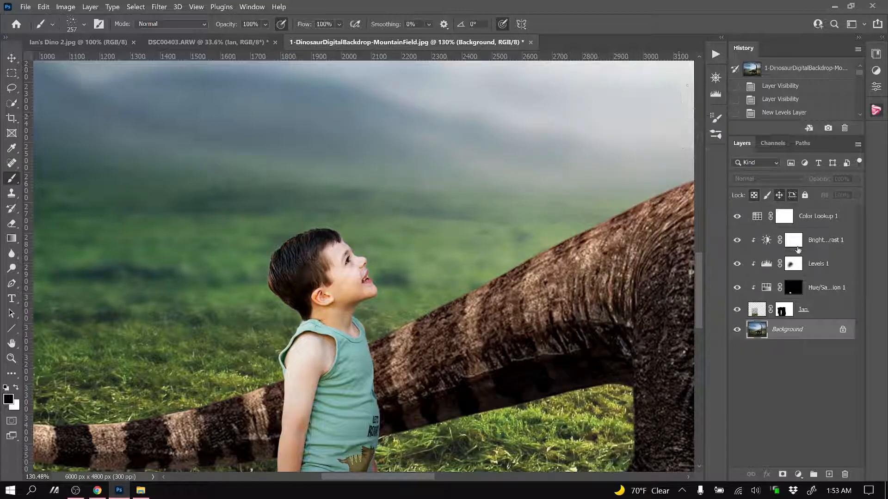
Add a new empty layer between the Brightness/Contrast adjustment and the Color Lookup layer.
click(820, 240)
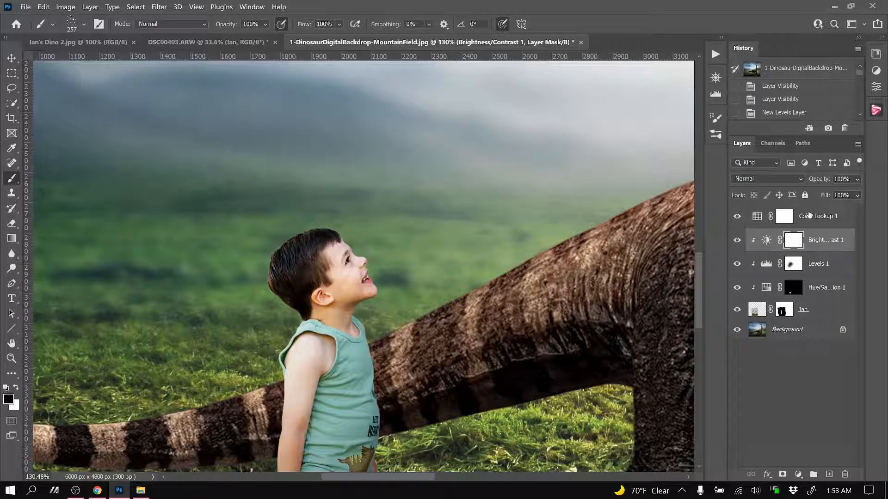
click(809, 215)
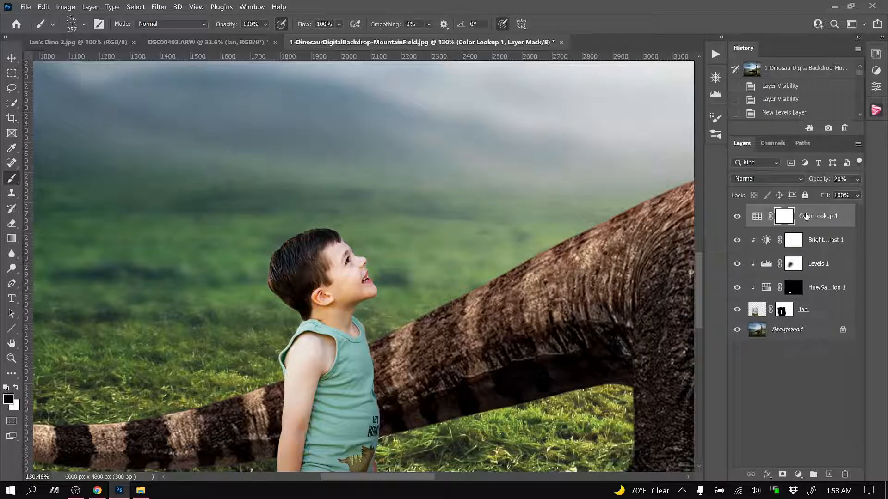
click(825, 240)
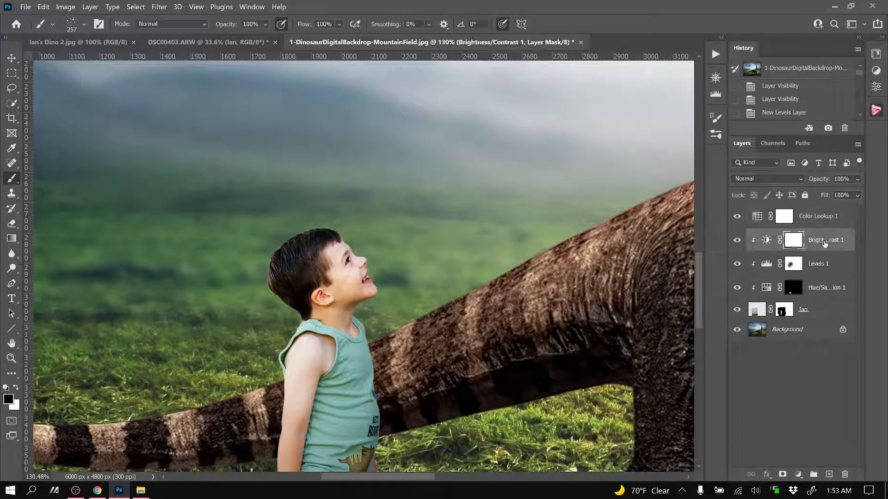
click(828, 474)
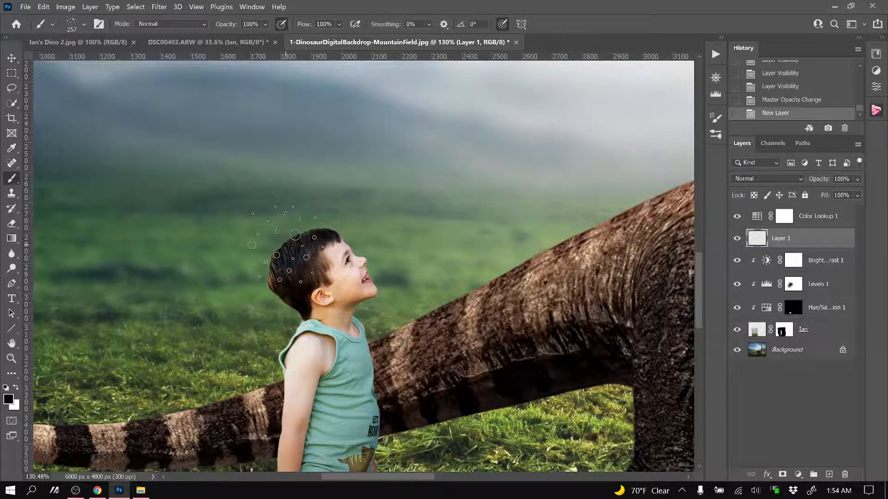
Reduce the hair strand brush to 10 px for the boy's head and turn off pen-pressure control of opacity and size.
scroll(282, 243, up, 5)
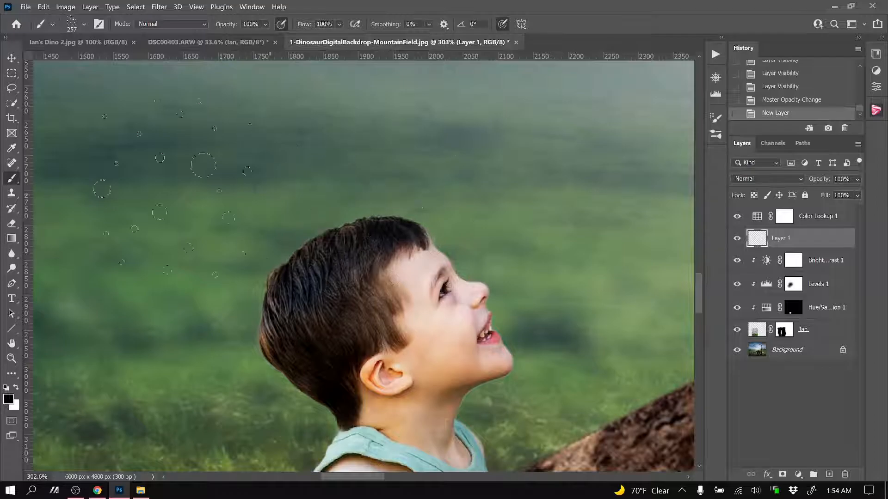
key(bracketleft)
key(bracketleft)
key(bracketleft)
key(bracketleft)
key(bracketleft)
key(bracketleft)
key(bracketleft)
key(bracketleft)
key(bracketleft)
key(bracketleft)
key(bracketleft)
scroll(300, 238, up, 3)
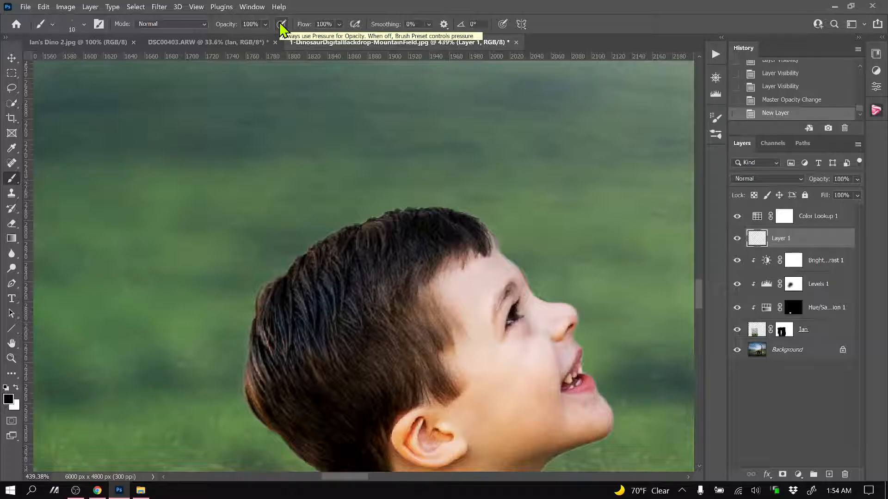
scroll(320, 283, up, 3)
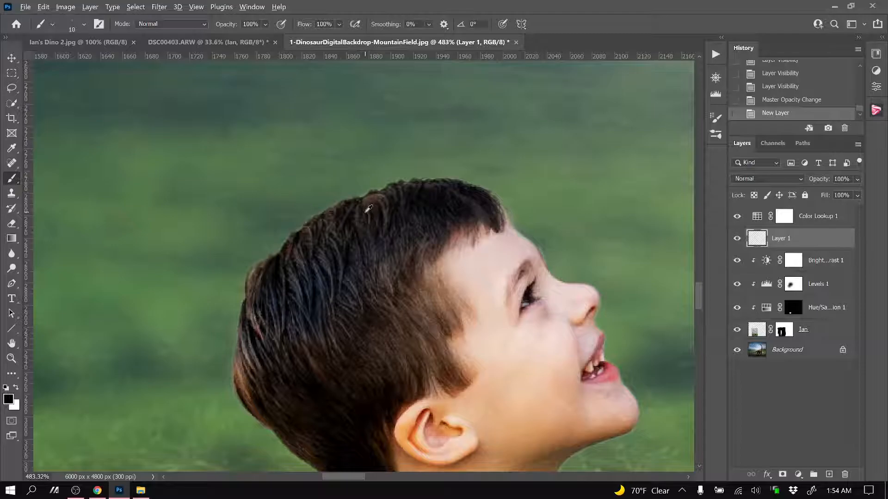
Sample the dark brown hair colour from the top edge of the boy's head as the brush's foreground colour.
click(10, 150)
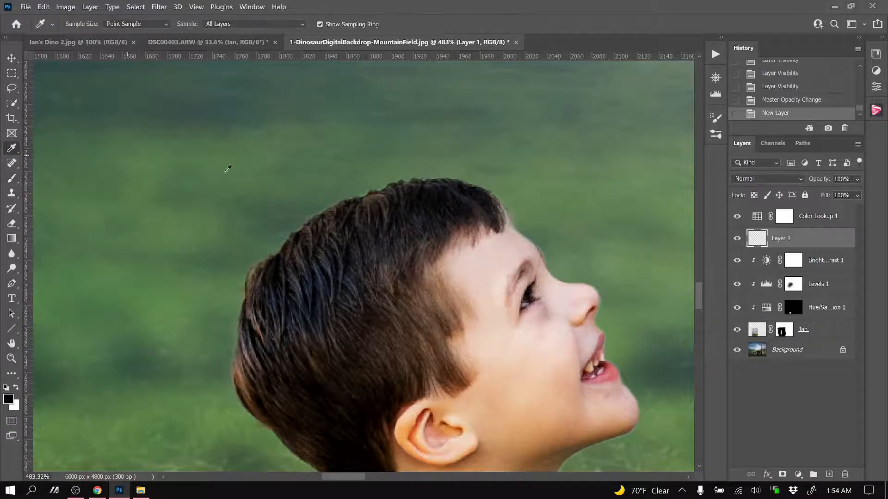
click(333, 211)
click(336, 209)
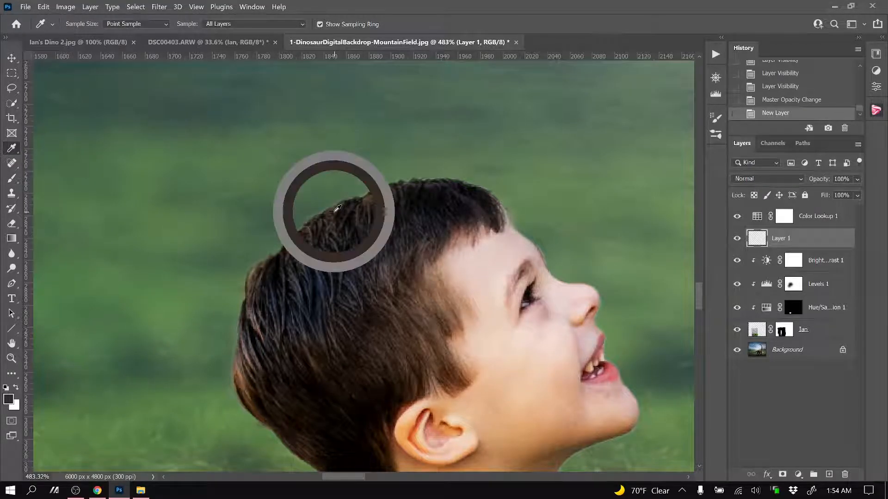
click(14, 180)
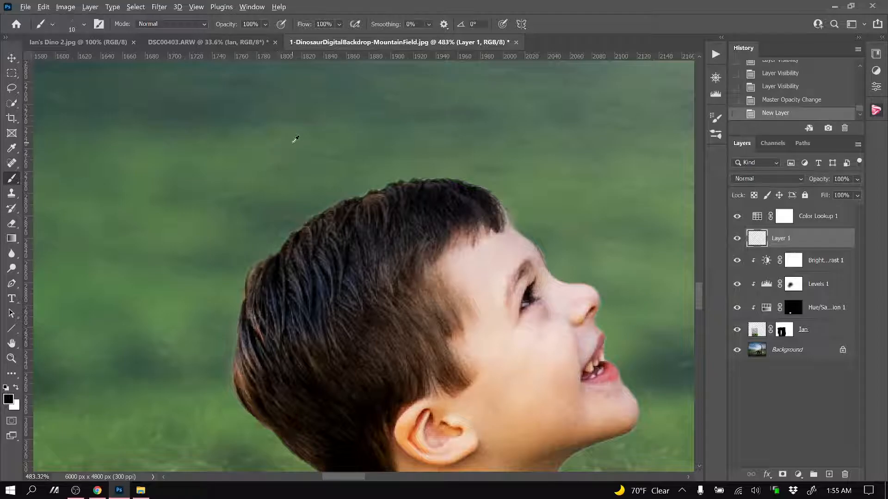
alt+click(394, 188)
alt+click(380, 195)
Paint fine strands along the top edge of the boy's hair on Layer 1, reducing the brush to 5 px.
scroll(370, 165, up, 2)
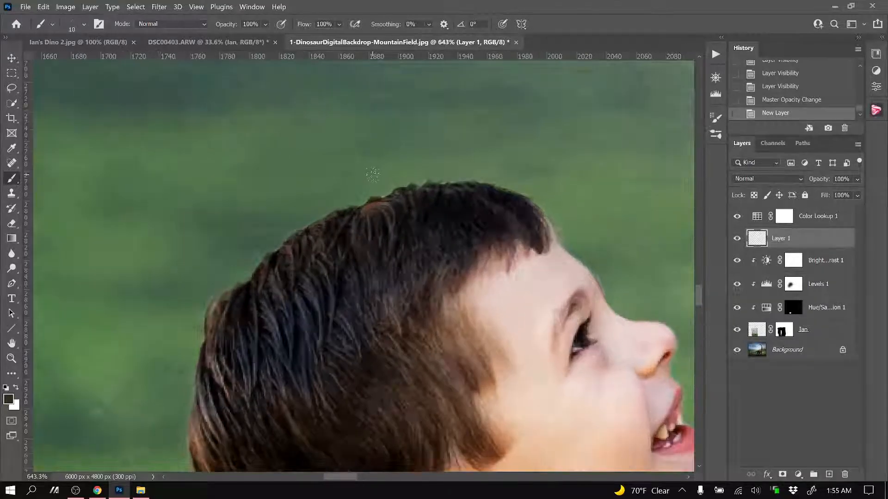
key(bracketleft)
key(bracketleft)
key(bracketleft)
key(bracketleft)
mouse_move(467, 191)
mouse_down()
mouse_move(404, 196)
mouse_move(411, 189)
mouse_move(382, 200)
mouse_up()
key(bracketleft)
key(bracketleft)
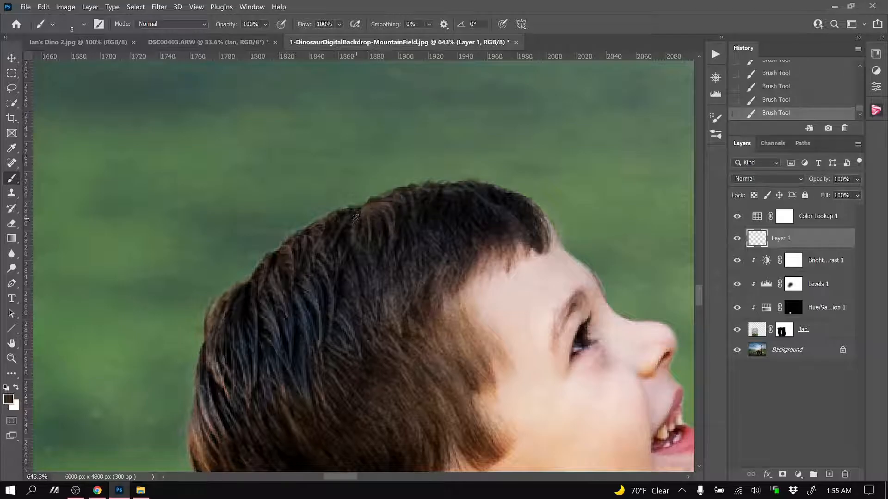
Enlarge the brush to 8 px and paint strands along the upper back edge of the boy's hair.
key(bracketright)
key(bracketright)
key(bracketright)
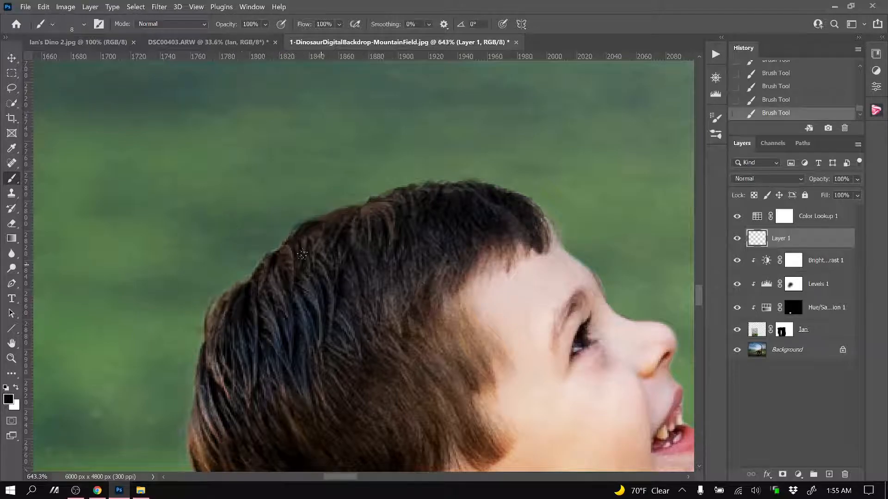
drag(250, 277, 221, 327)
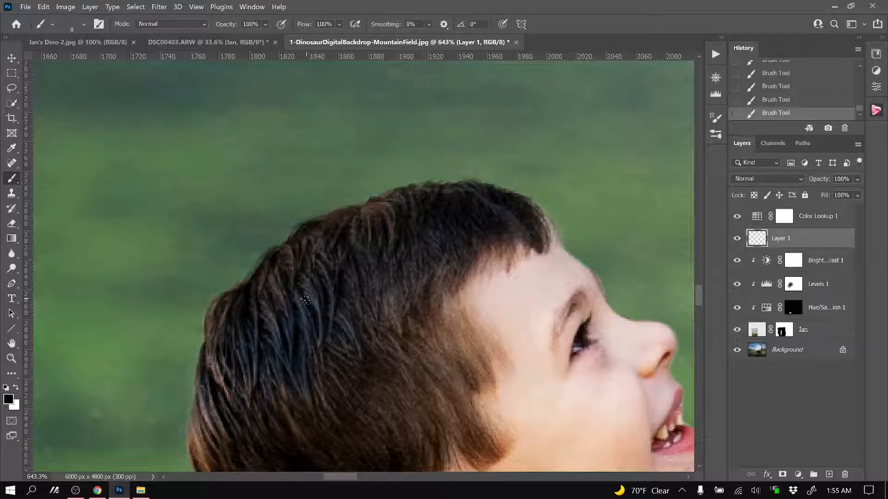
Sample the hair colour at the back of the head and paint strands along that edge down to the nape.
scroll(306, 299, down, 3)
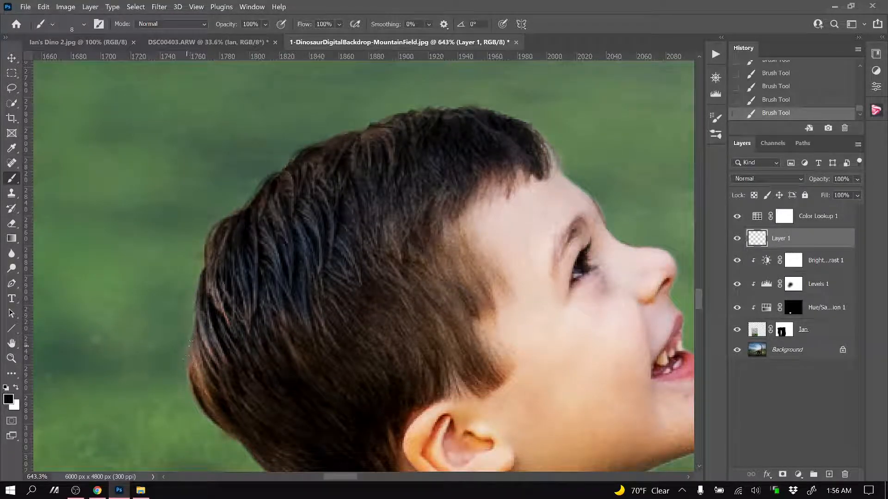
scroll(194, 397, down, 2)
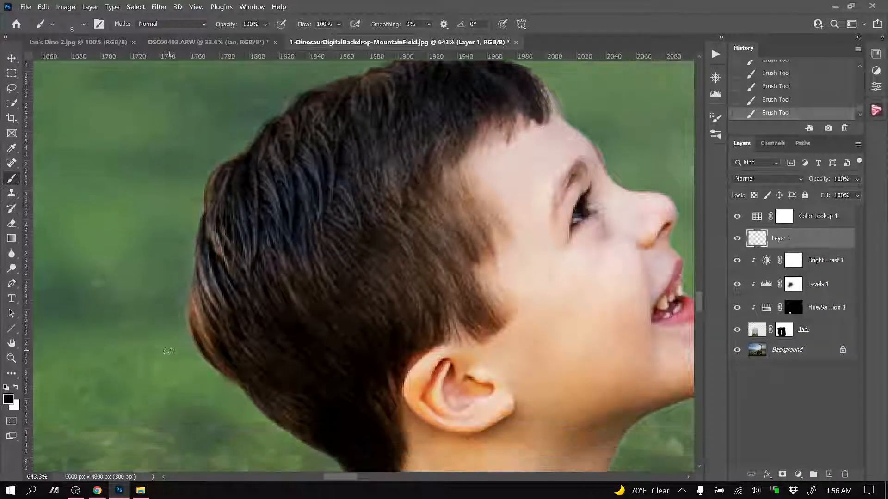
alt+click(203, 315)
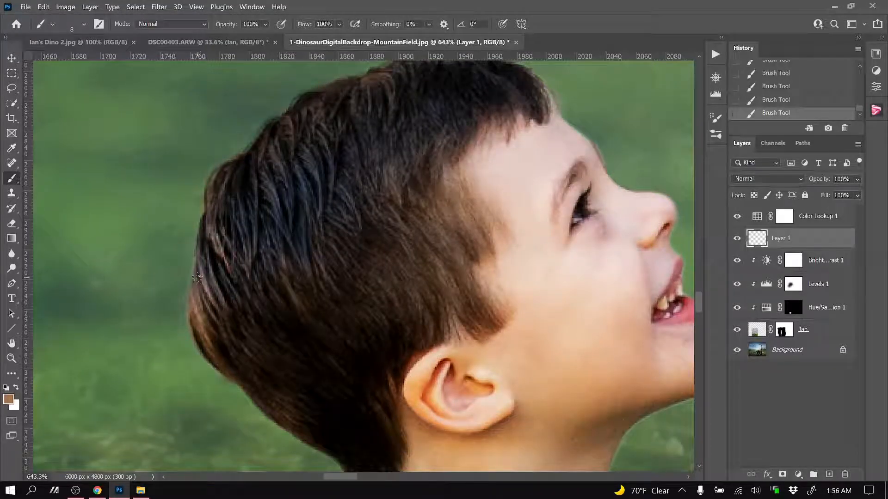
alt+click(202, 272)
mouse_move(198, 251)
mouse_down()
mouse_move(200, 297)
mouse_move(205, 287)
mouse_move(196, 313)
mouse_move(188, 308)
mouse_move(195, 295)
mouse_move(196, 337)
mouse_up()
mouse_move(190, 303)
mouse_down()
mouse_move(212, 363)
mouse_move(253, 389)
mouse_up()
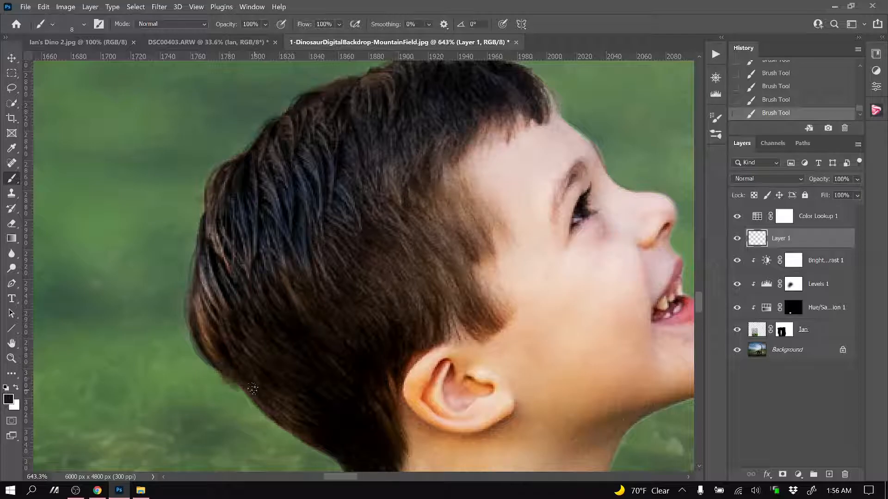
scroll(284, 359, down, 3)
mouse_move(247, 310)
mouse_down()
mouse_move(256, 309)
mouse_move(303, 357)
mouse_move(296, 350)
mouse_move(345, 372)
mouse_move(312, 362)
mouse_move(301, 350)
mouse_move(332, 373)
mouse_up()
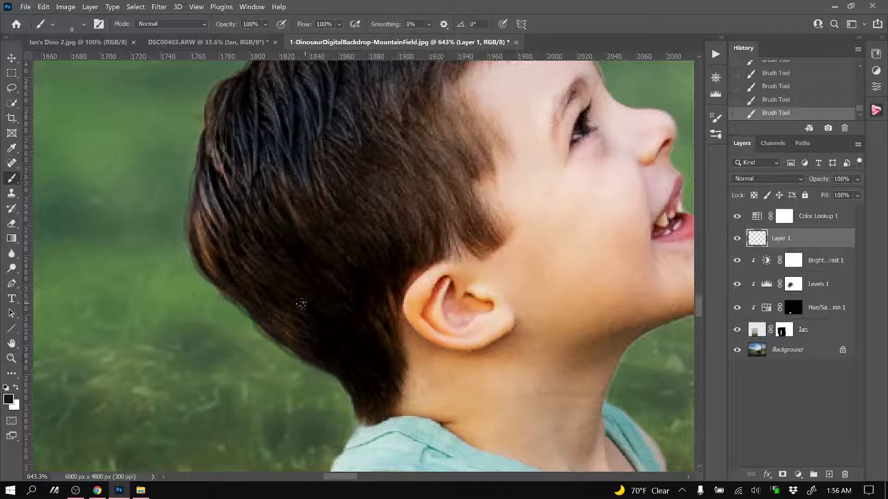
Examine the boy's far eyelashes in the composite and in the original photo DSC00403.ARW with its Background layer shown.
scroll(303, 304, down, 5)
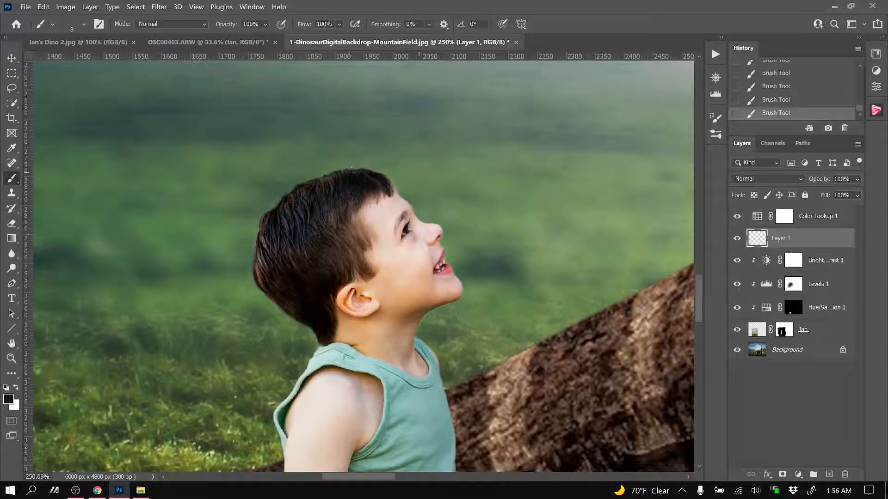
scroll(429, 204, up, 6)
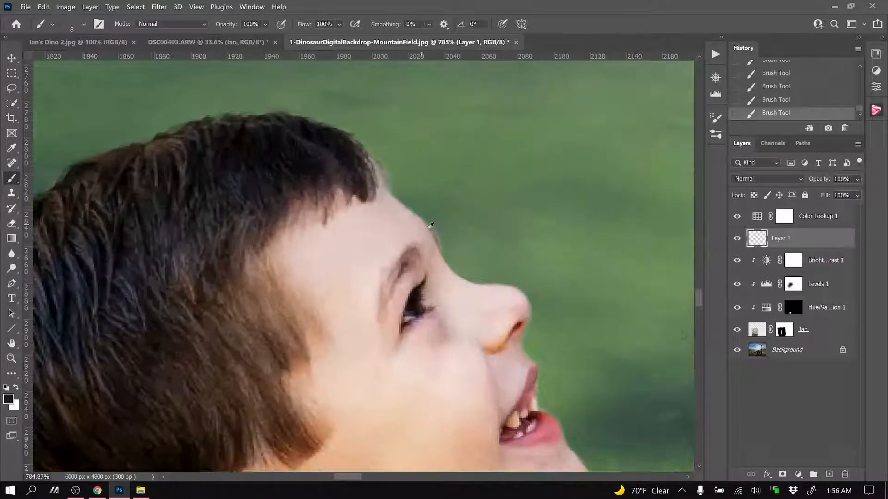
scroll(447, 257, down, 2)
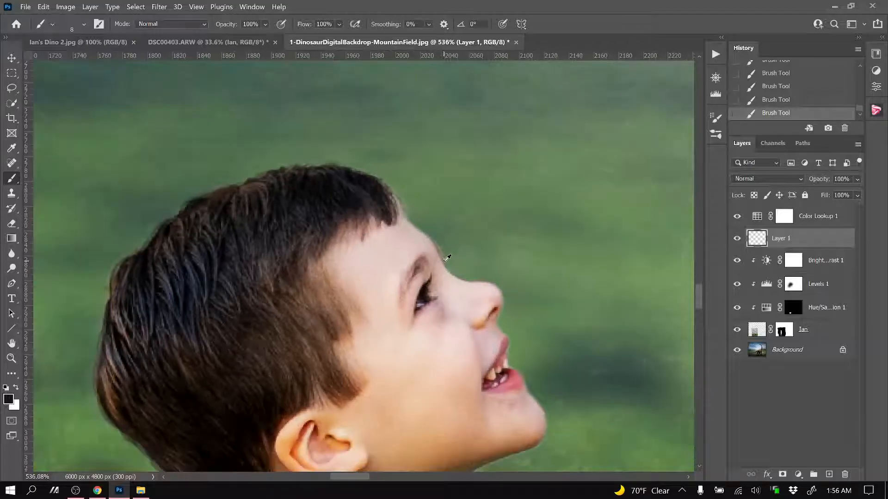
scroll(457, 262, up, 1)
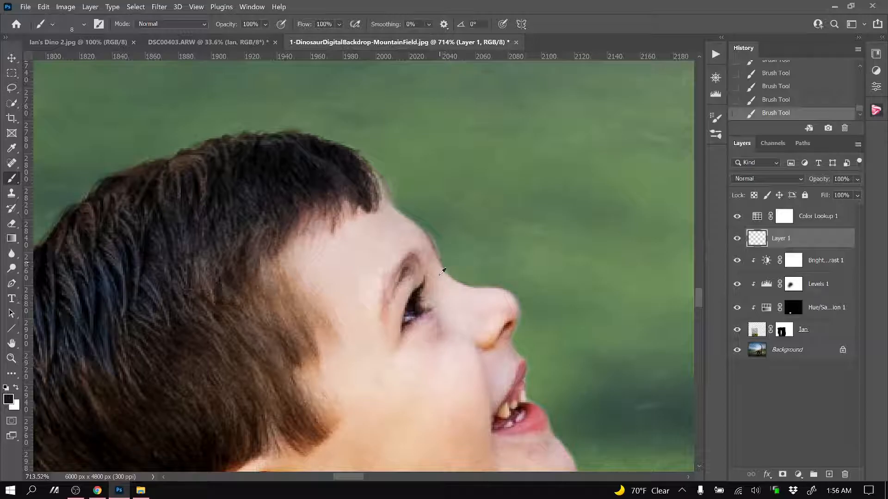
click(178, 42)
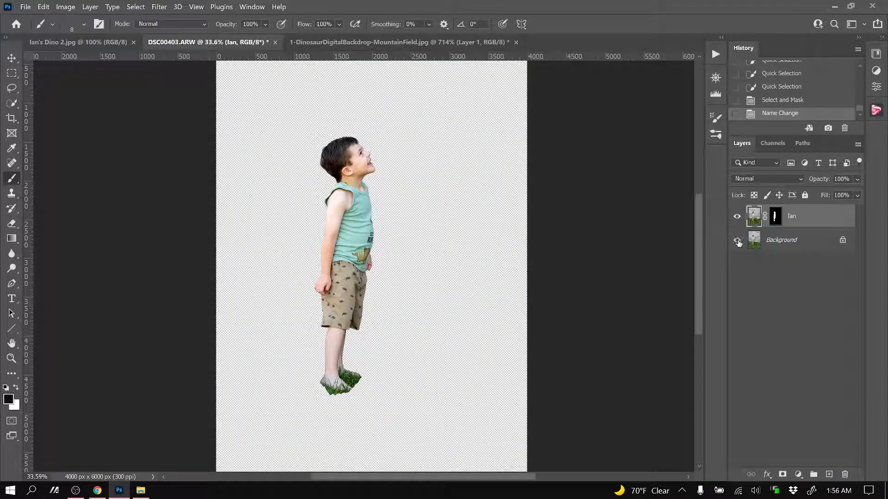
click(737, 241)
scroll(391, 157, up, 8)
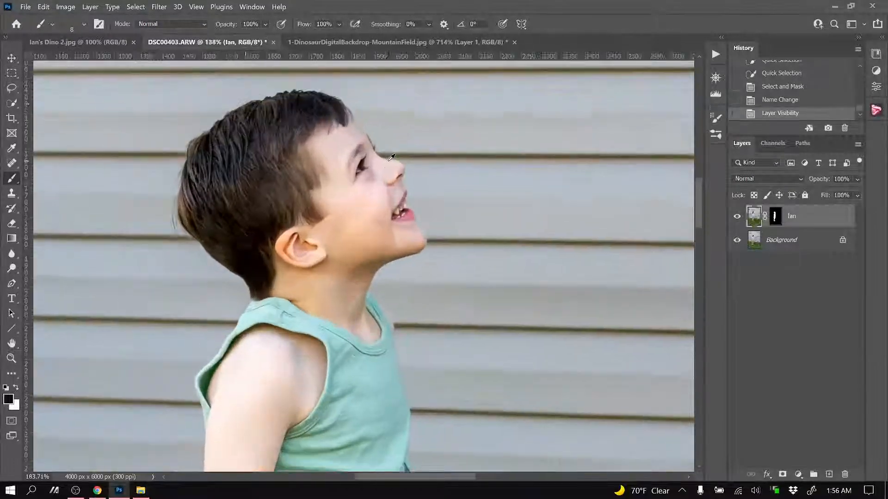
scroll(390, 157, up, 1)
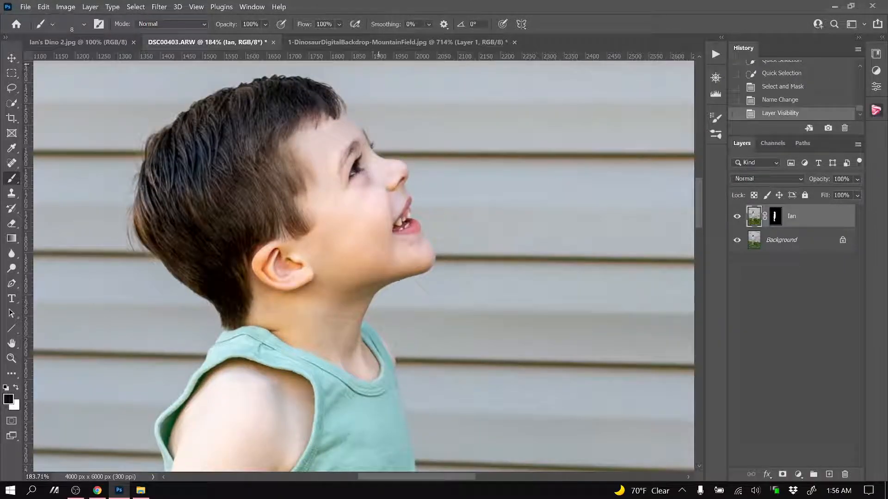
Try painting the far eyelashes above the nose bridge on Layer 1 of the dinosaur composite, and undo the stroke.
click(381, 42)
scroll(453, 229, down, 1)
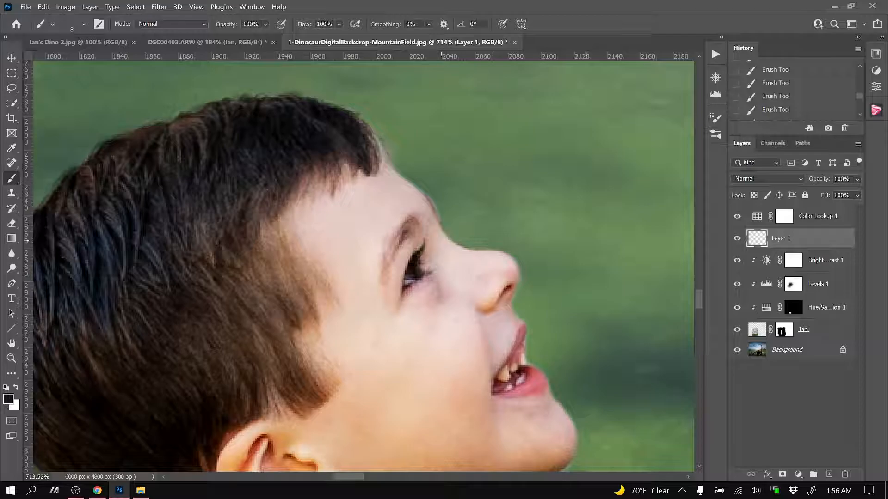
click(446, 236)
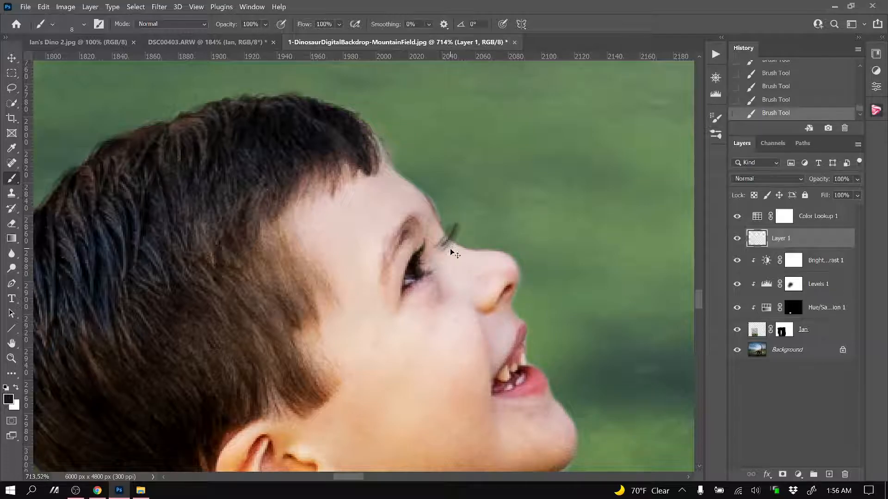
key(ctrl+z)
Add an empty layer directly above the Background and paint the boy's far eyelashes on it with the hair strand brush at 6 px.
click(804, 353)
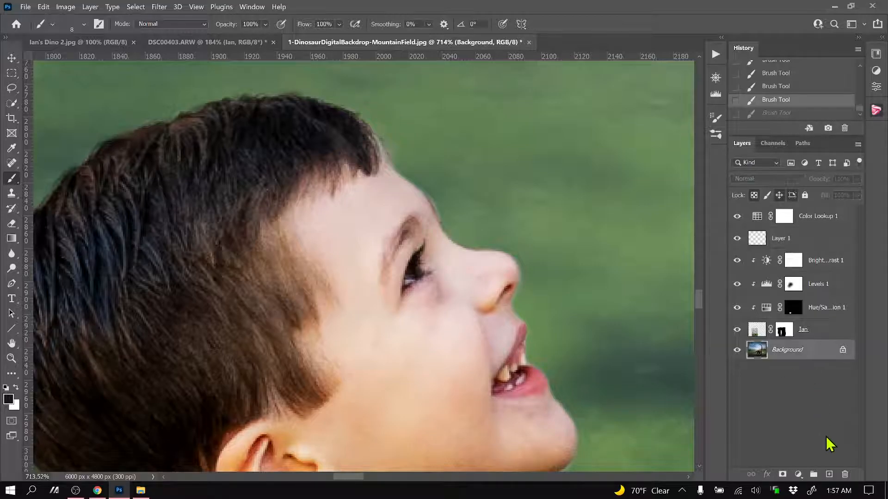
click(829, 473)
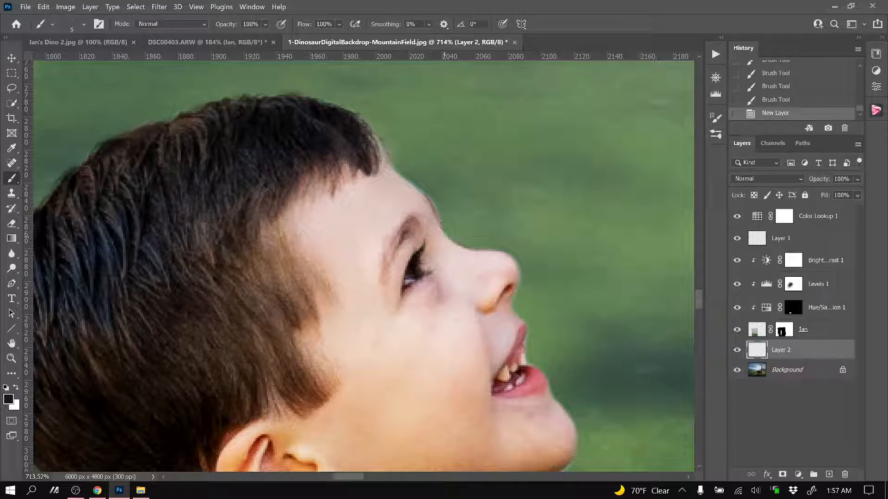
click(440, 234)
click(445, 233)
click(449, 225)
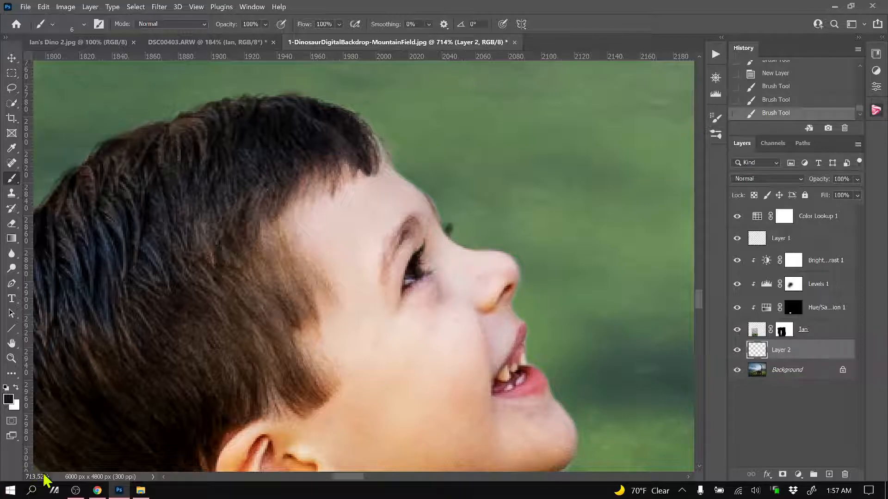
alt+scroll(408, 268, down, 6)
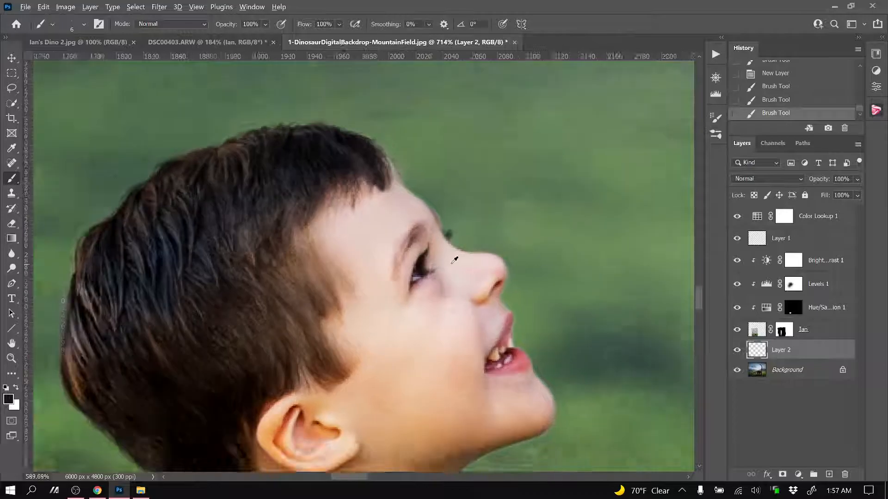
scroll(465, 248, down, 3)
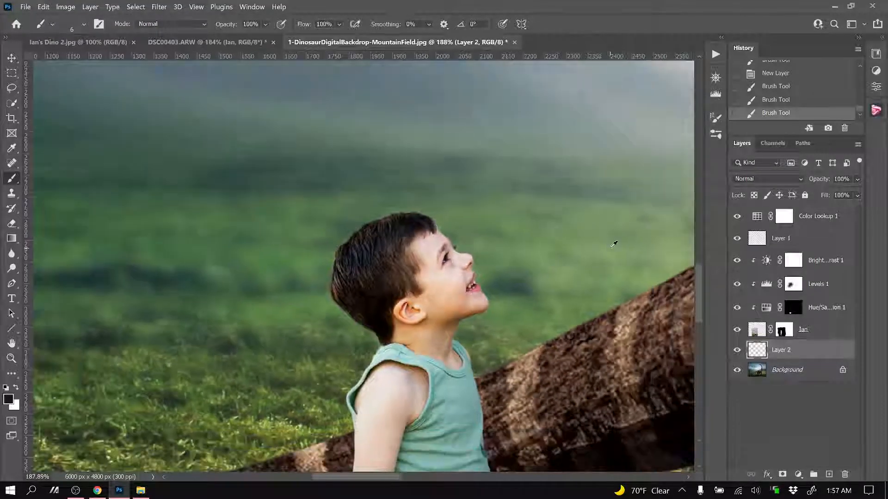
alt+scroll(577, 257, down, 4)
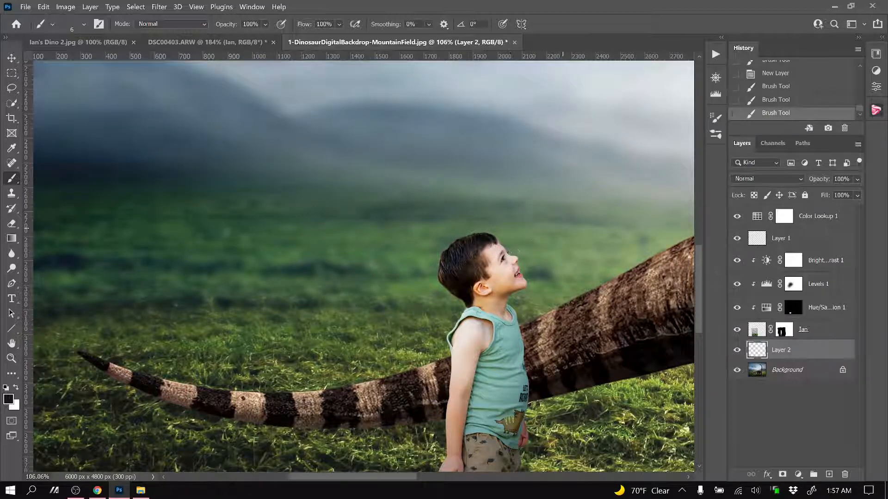
scroll(556, 230, down, 1)
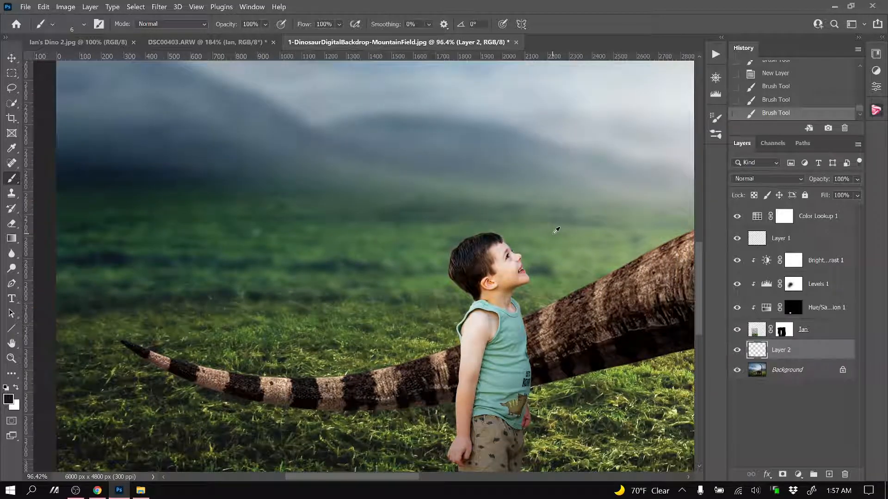
Examine the painted eyelashes in the full composite and close up, comparing them with Layer 2 hidden and shown.
alt+scroll(553, 235, up, 6)
alt+scroll(551, 244, down, 8)
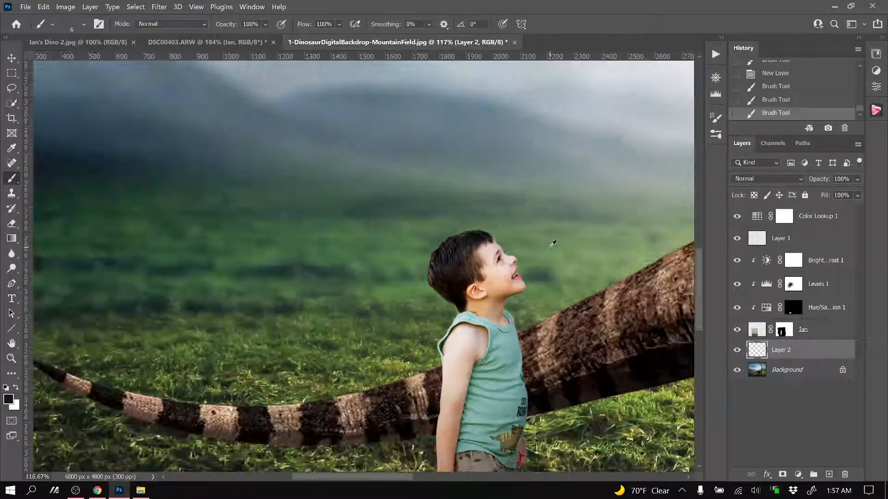
alt+scroll(550, 245, down, 8)
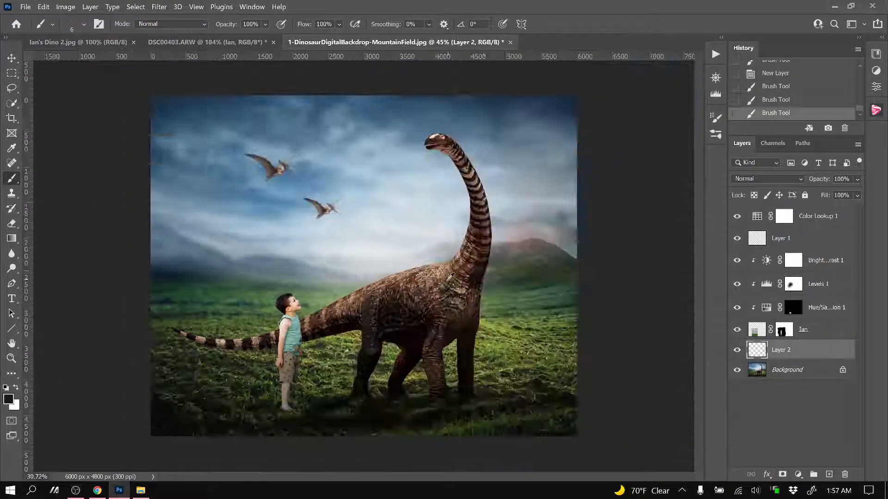
scroll(251, 337, up, 7)
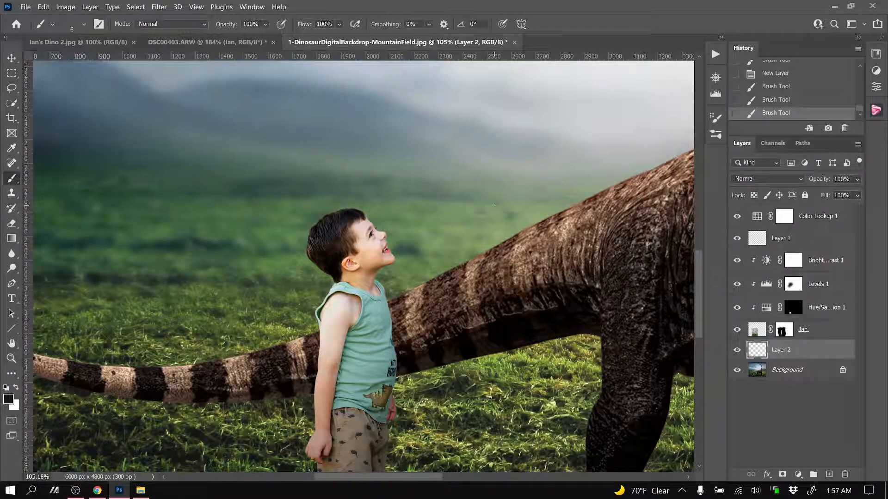
scroll(427, 232, up, 10)
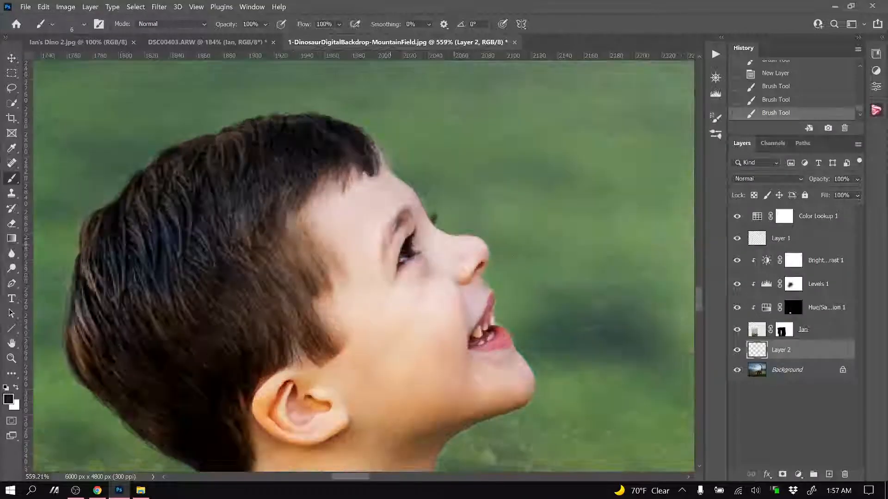
click(737, 350)
click(738, 350)
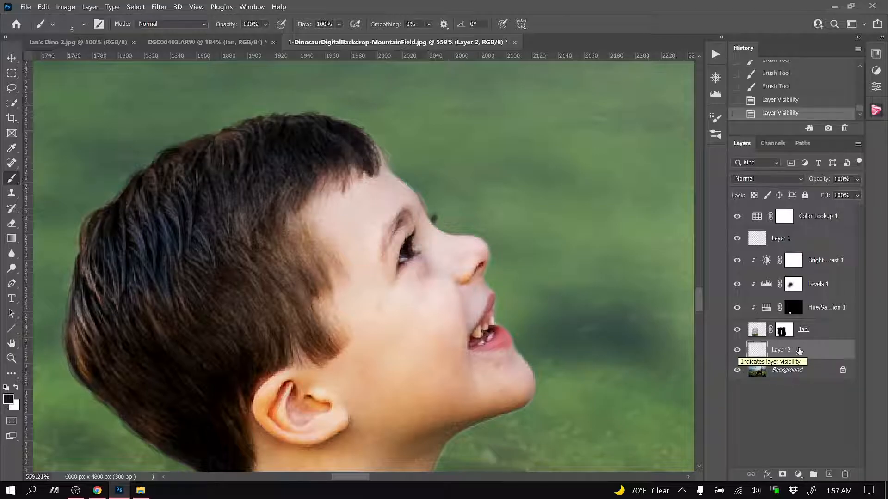
Rename Layer 2 as eyelashes and Layer 1 as hair.
double_click(780, 350)
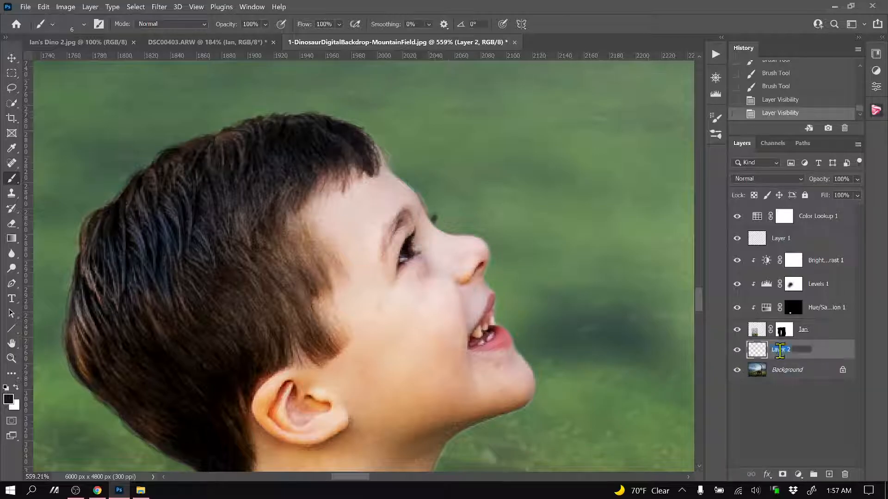
text(eyelashes)
key(Return)
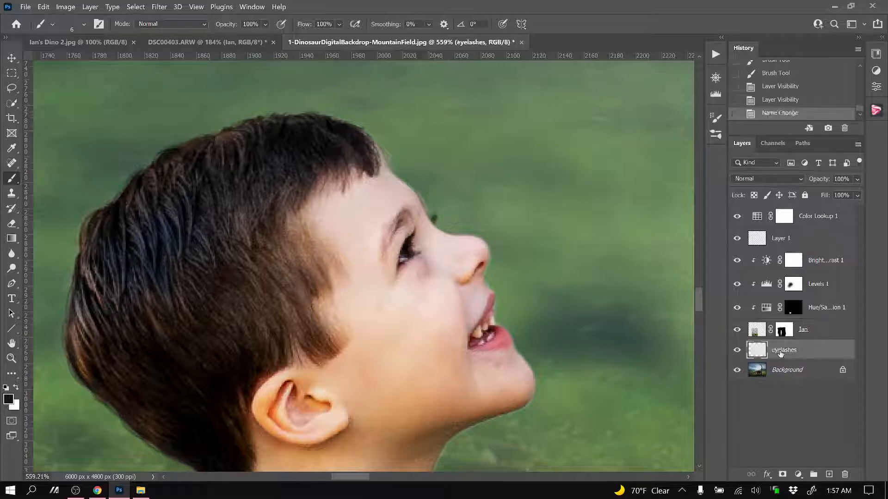
double_click(780, 239)
text(hair)
key(Return)
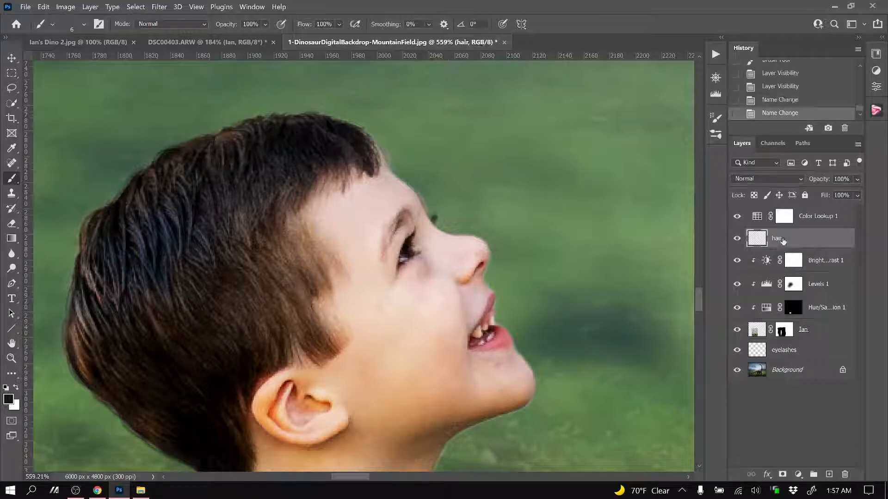
Compare the head with the hair layer hidden and shown, and preview blend modes such as Screen on that layer.
click(737, 239)
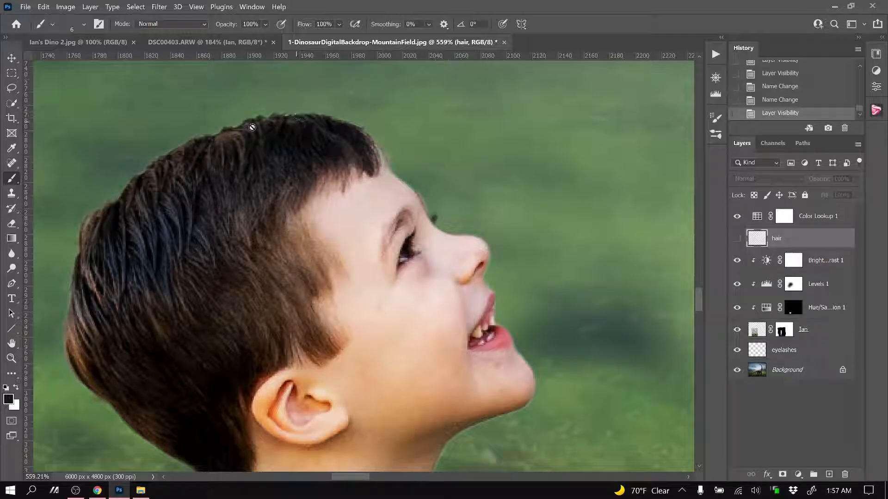
click(737, 239)
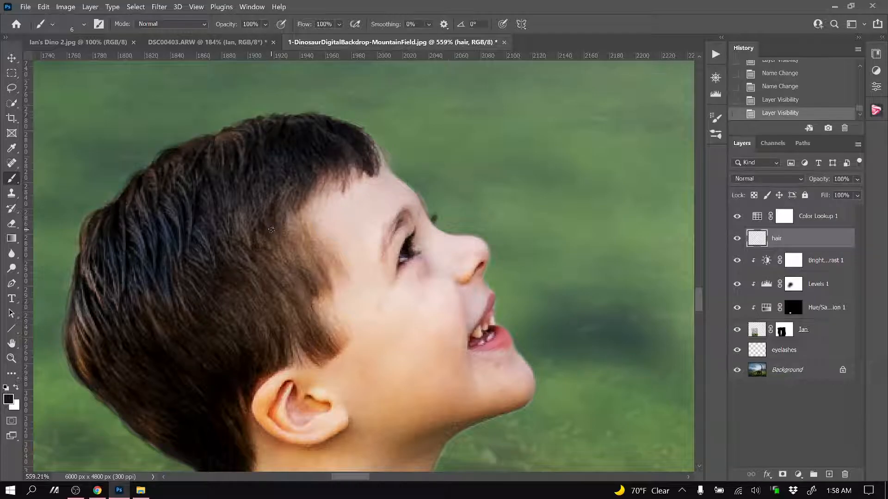
click(765, 179)
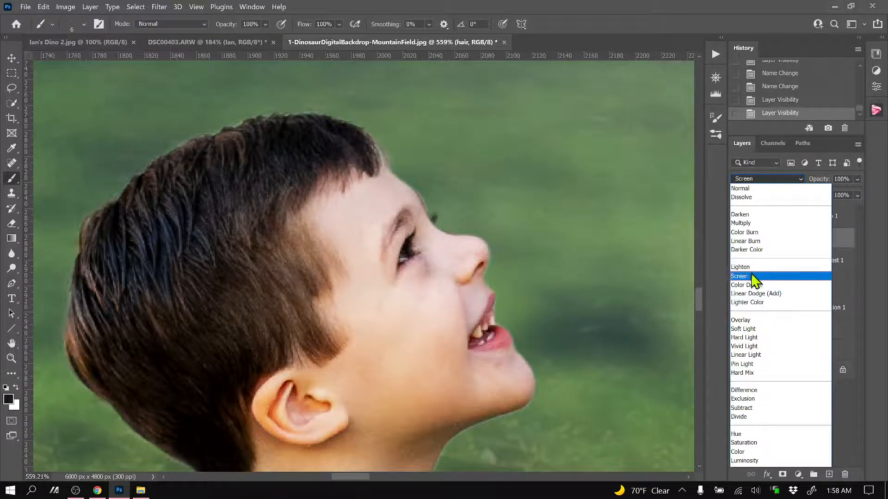
click(753, 196)
click(737, 216)
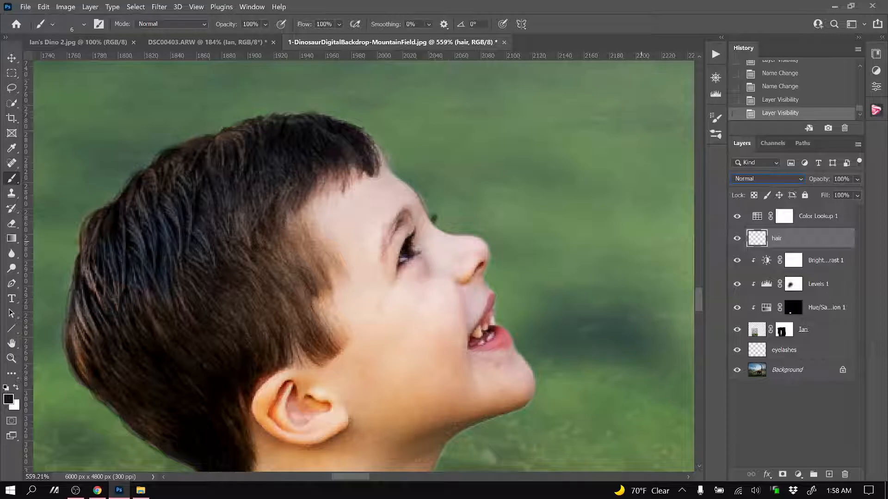
Clean up the boy's forehead edge by painting black on his layer mask with a soft round brush at 5 px.
scroll(235, 326, down, 4)
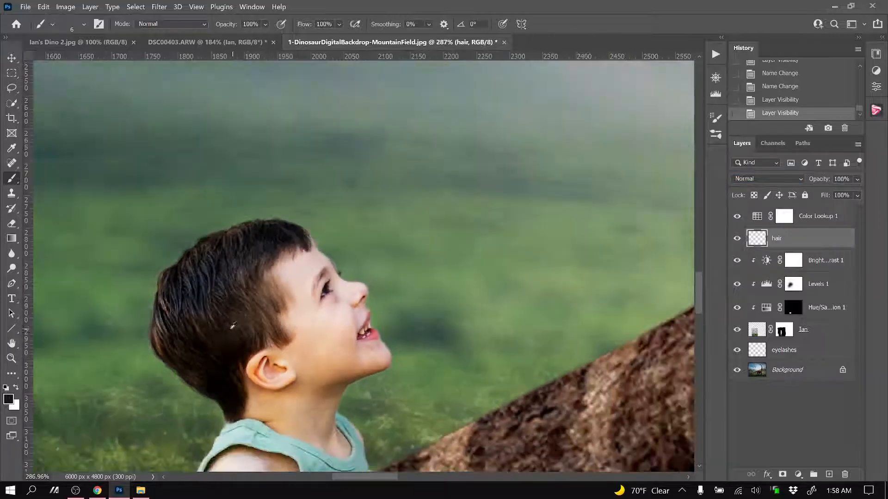
scroll(235, 319, up, 4)
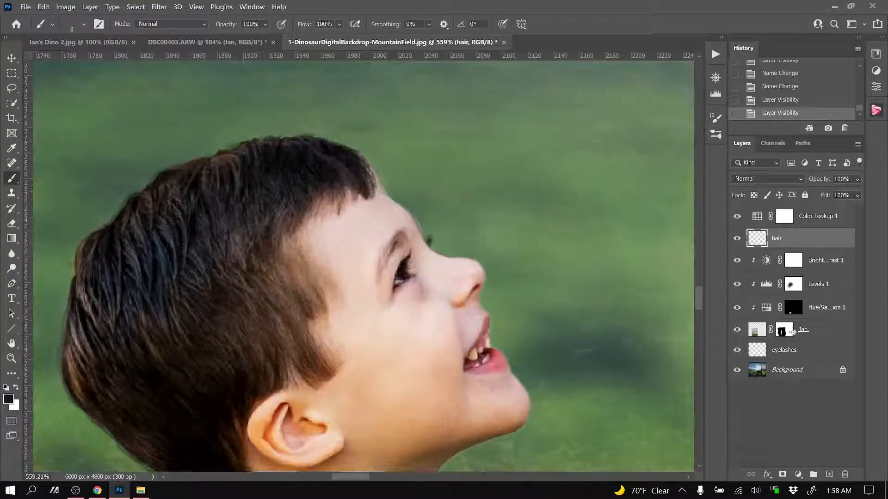
click(792, 330)
click(84, 24)
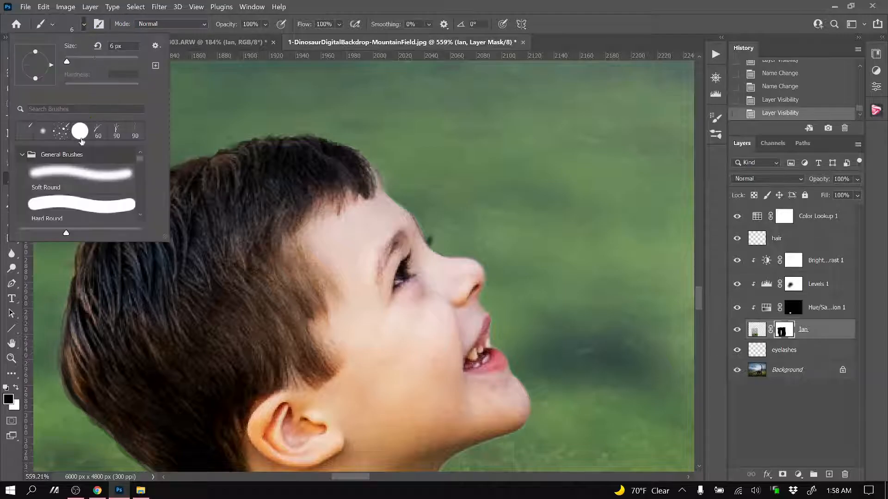
click(43, 130)
click(84, 24)
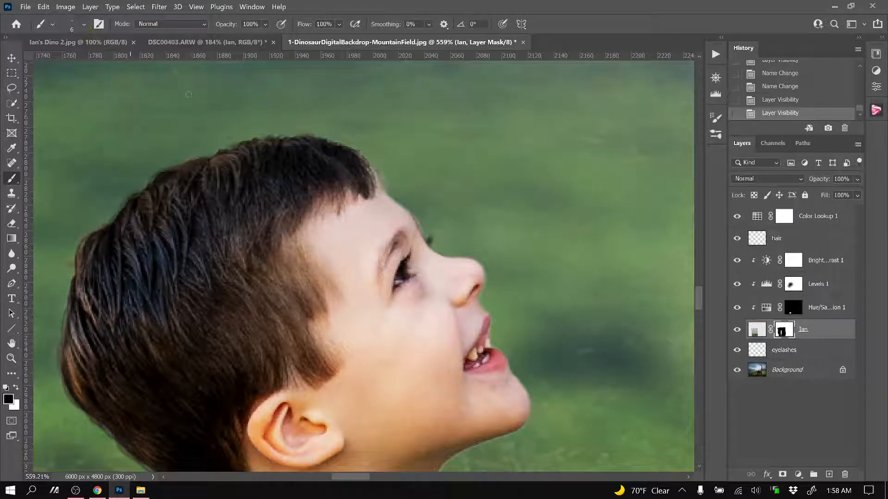
key(bracketleft)
click(406, 202)
scroll(405, 202, down, 2)
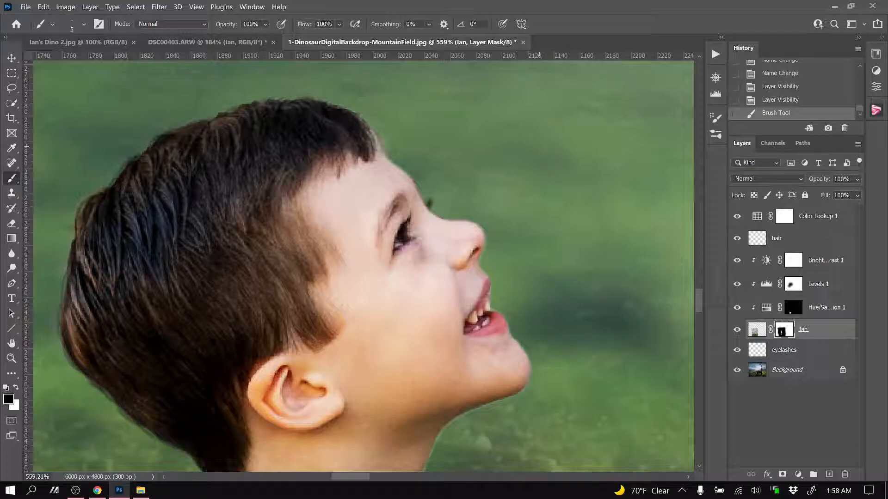
Enlarge the mask brush to 9 px and paint away the fringe along the front of the boy's neck.
scroll(522, 155, down, 5)
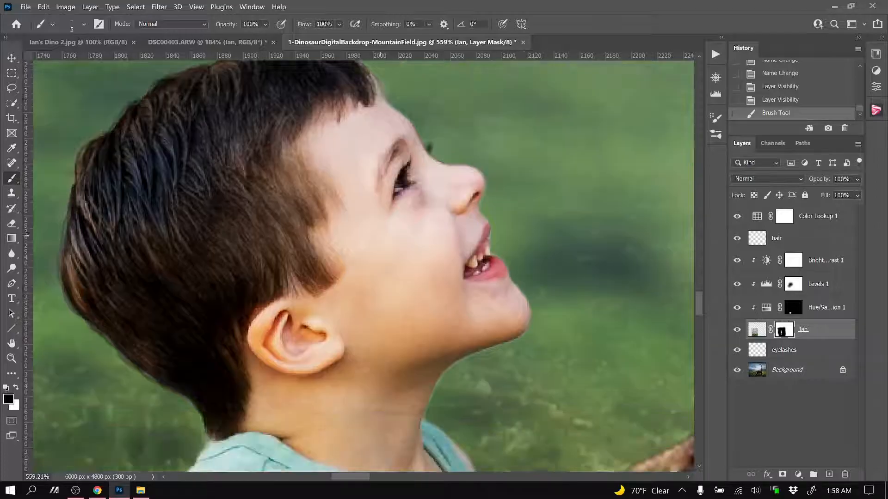
key(bracketright)
key(bracketright)
key(bracketright)
key(bracketright)
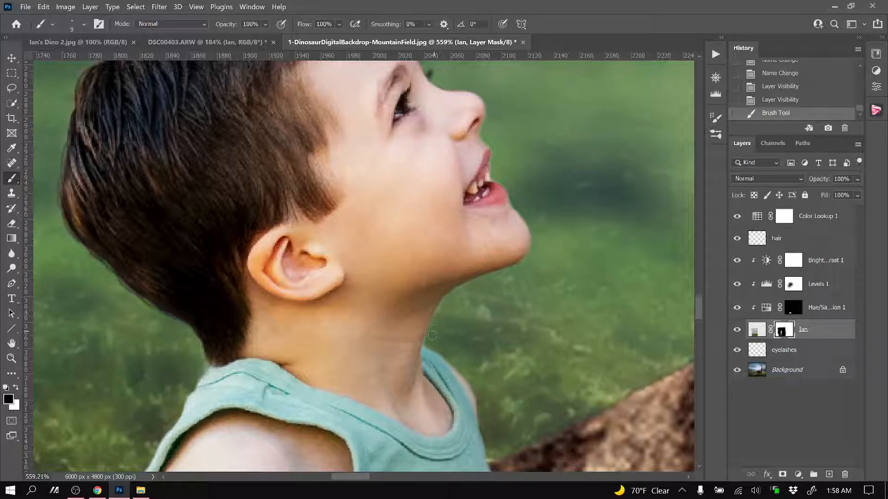
drag(433, 339, 488, 330)
Review how the boy's masked edges blend with the backdrop at 100% and in the full composite.
scroll(488, 329, down, 5)
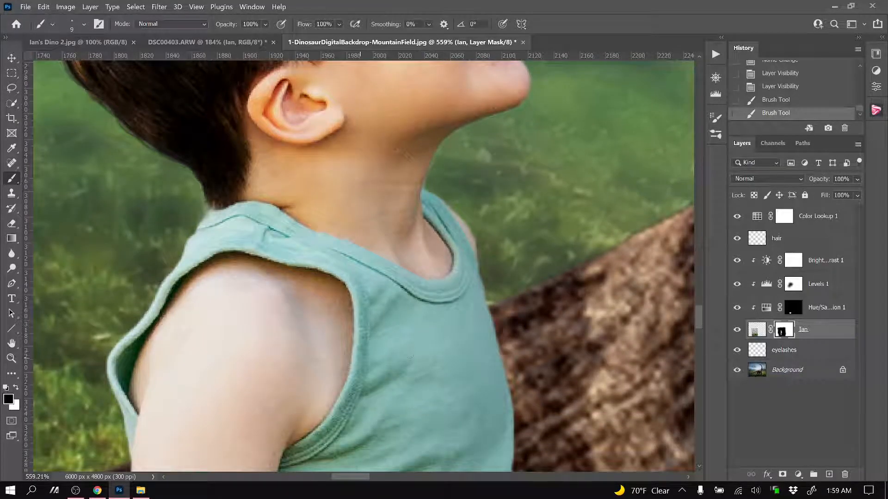
scroll(359, 356, down, 5)
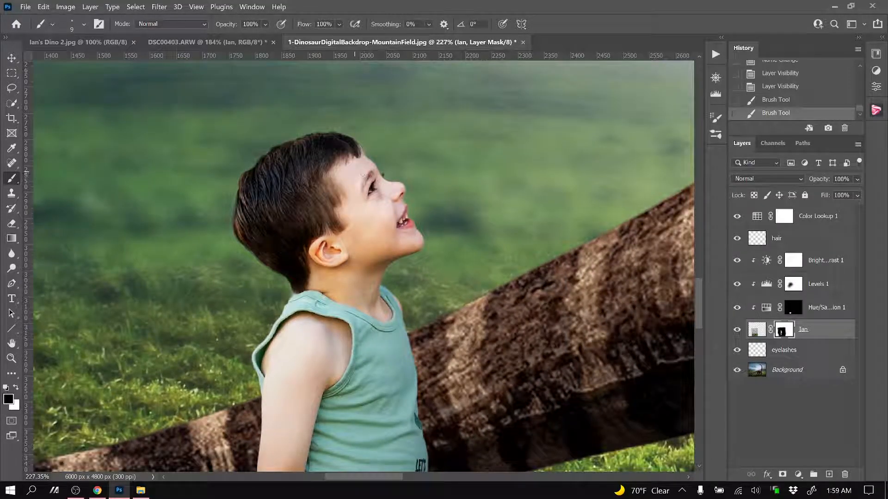
click(196, 7)
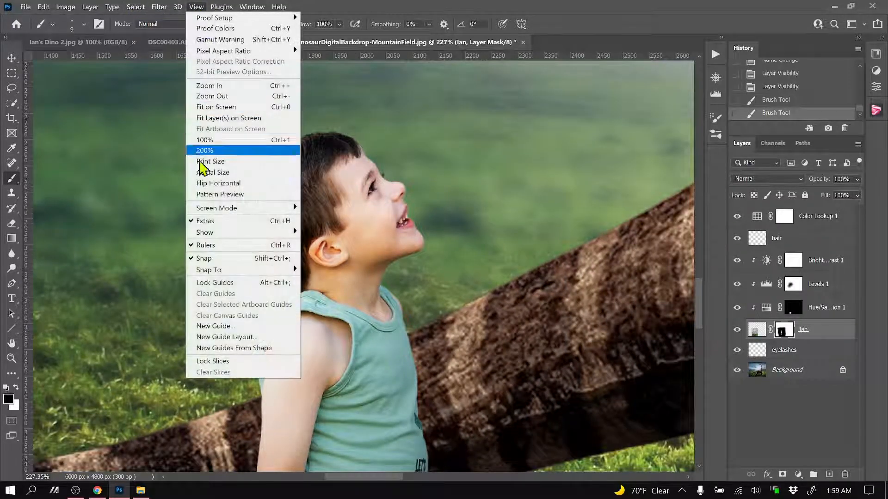
click(208, 141)
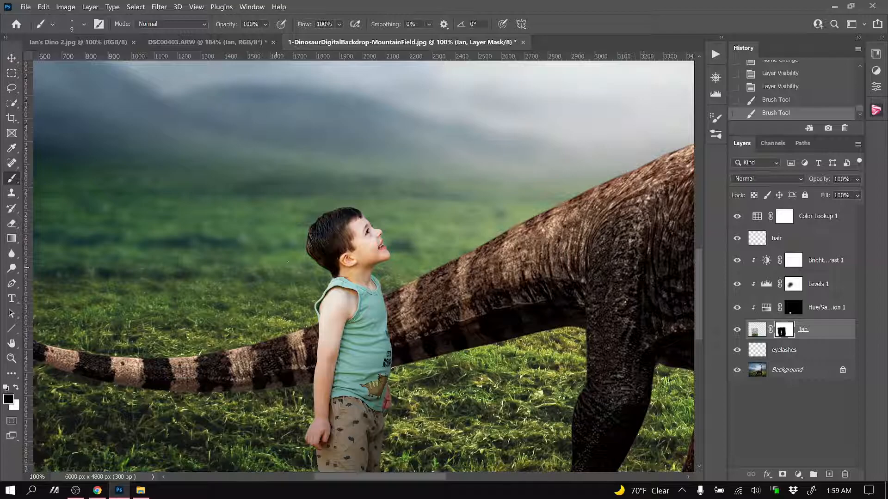
scroll(298, 271, down, 6)
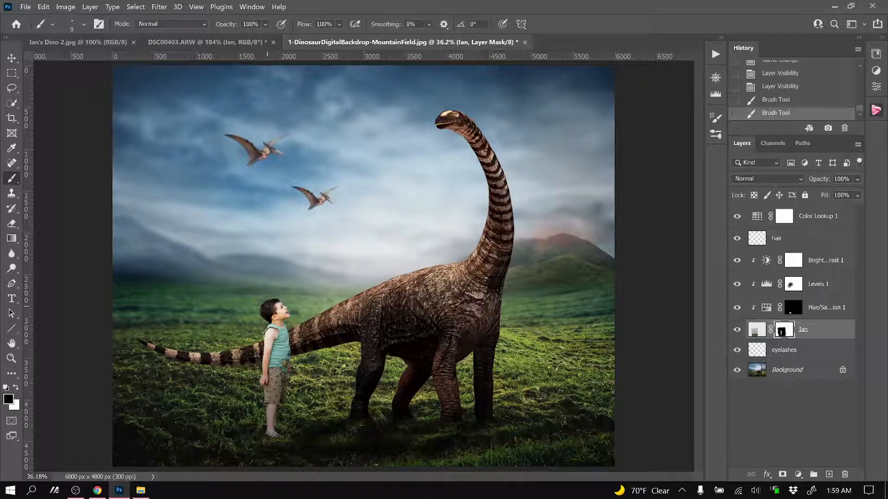
scroll(188, 395, up, 5)
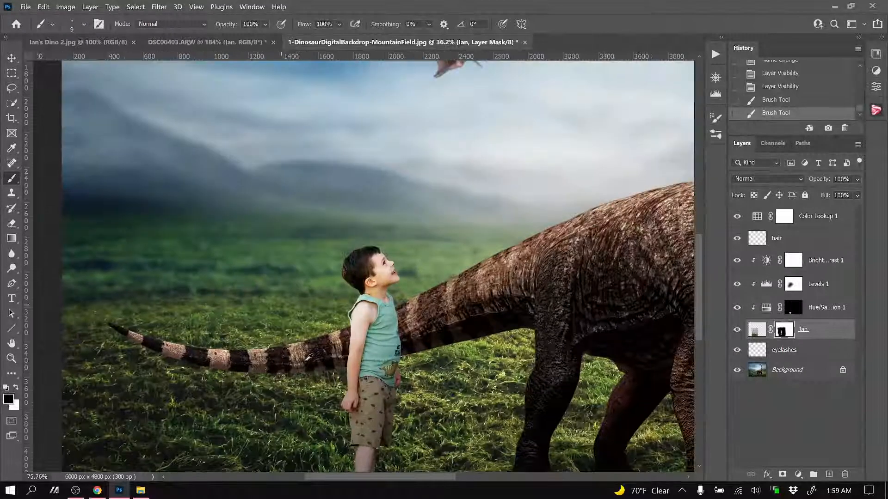
scroll(325, 299, down, 5)
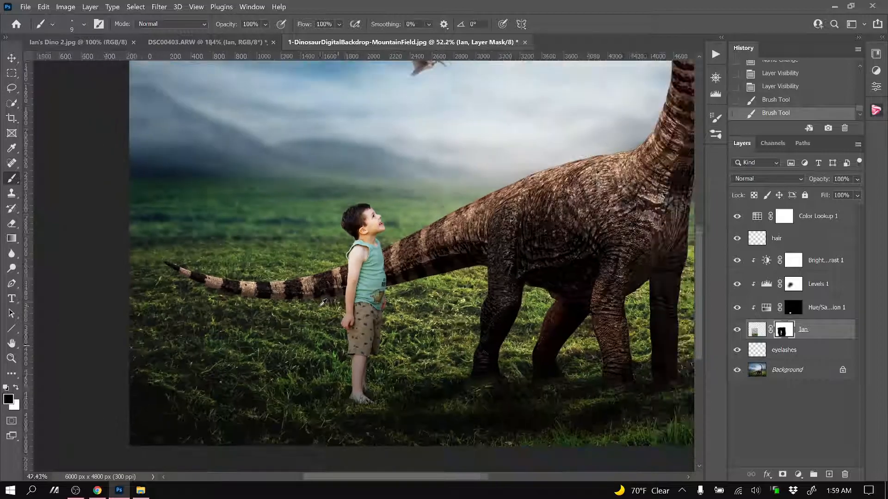
scroll(322, 303, down, 1)
scroll(312, 309, up, 1)
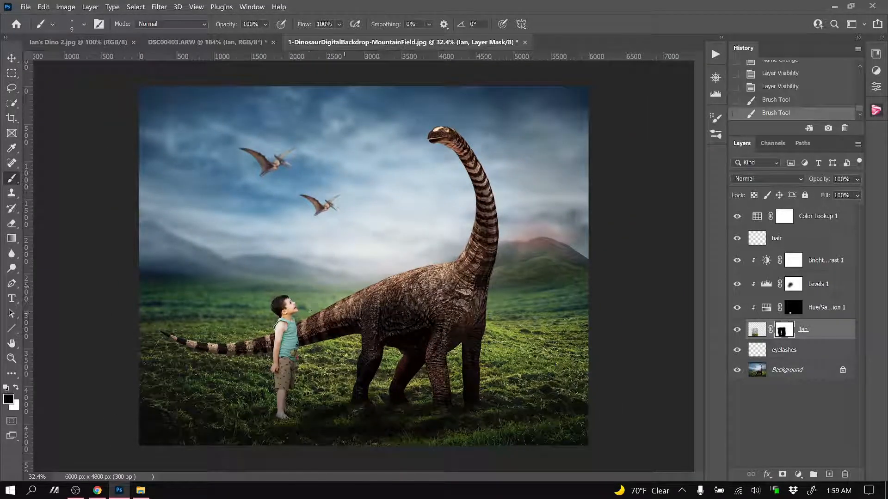
Make the eyelashes layer active and examine the grass around the boy's feet and the dinosaur's shadowed ground.
click(824, 217)
click(803, 351)
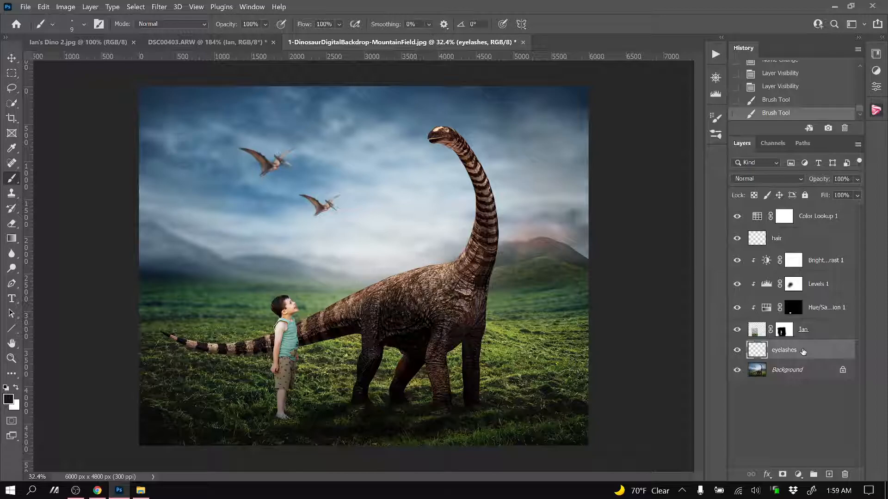
scroll(323, 416, up, 4)
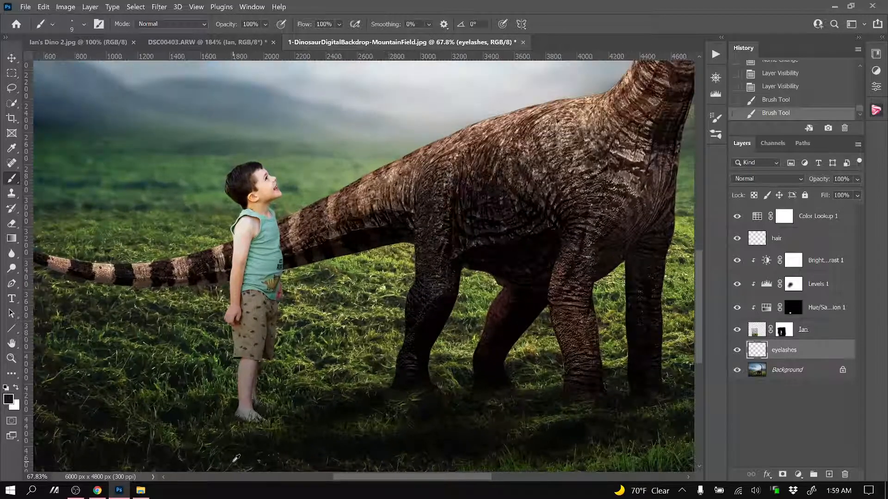
scroll(202, 405, up, 2)
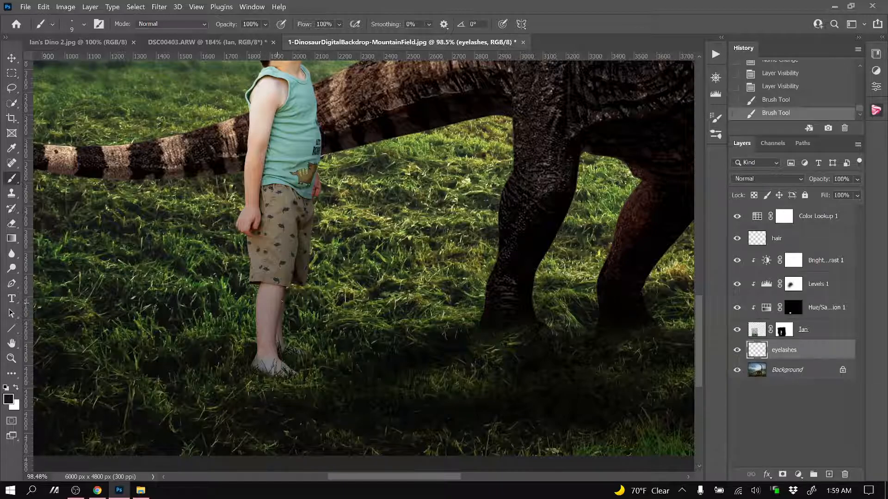
scroll(282, 302, down, 3)
scroll(283, 381, up, 1)
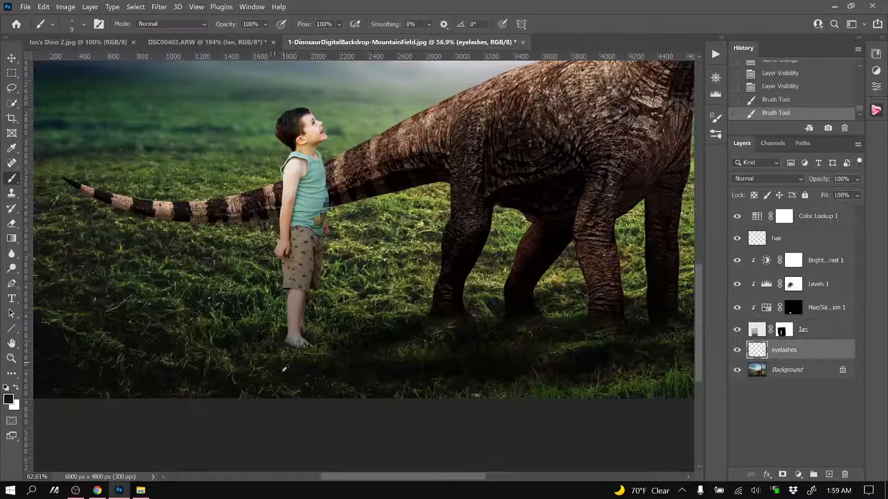
scroll(285, 368, up, 1)
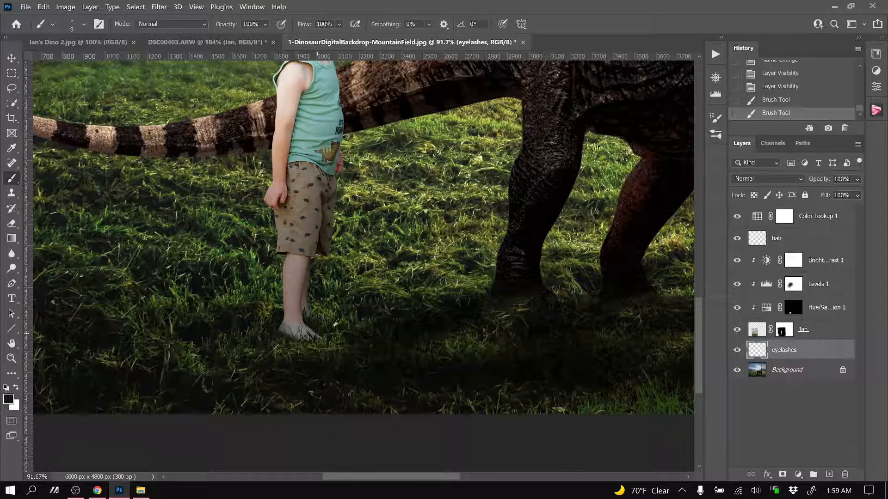
scroll(370, 301, down, 2)
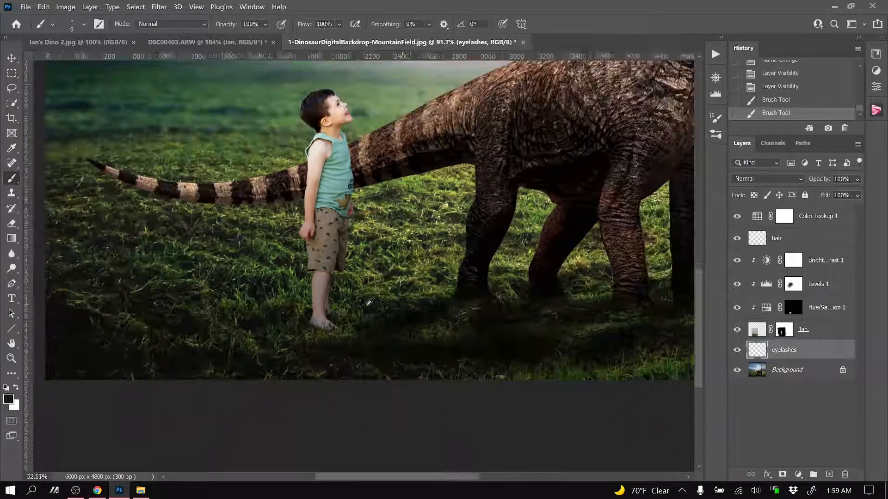
scroll(370, 302, down, 3)
scroll(354, 323, up, 1)
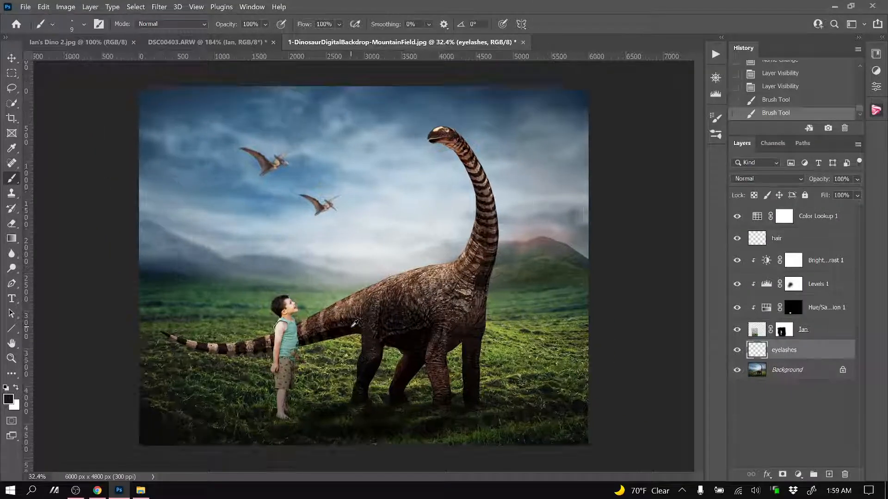